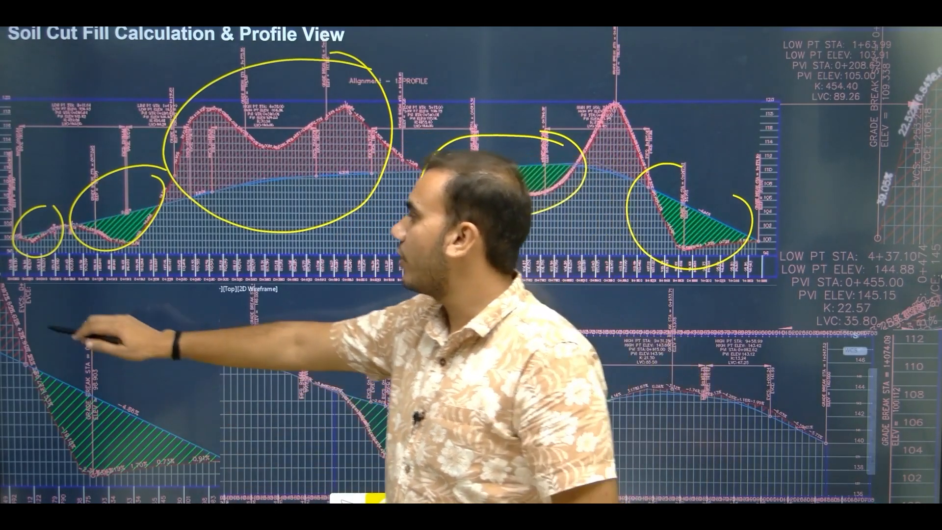
left_click(6, 263)
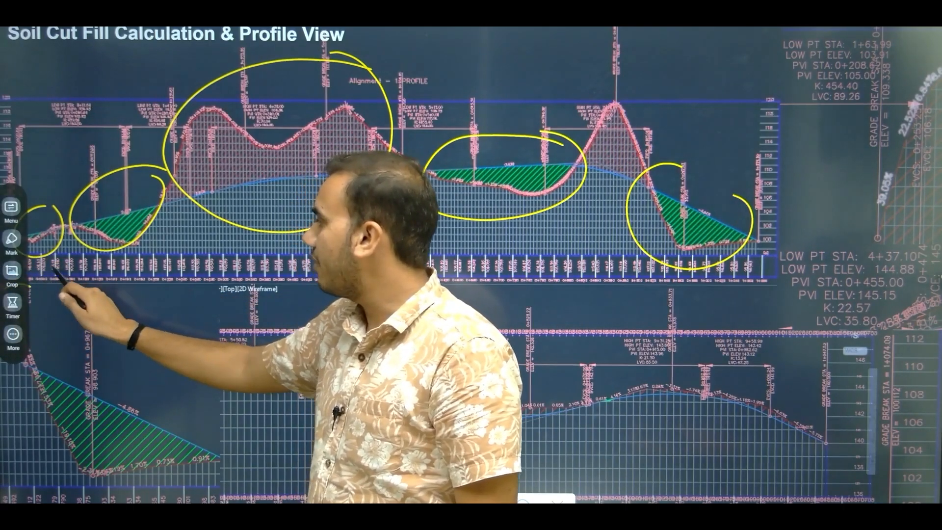
mouse_move(58, 253)
left_mouse_down()
mouse_move(68, 269)
mouse_move(64, 260)
left_mouse_up()
left_click_drag(93, 287, 137, 282)
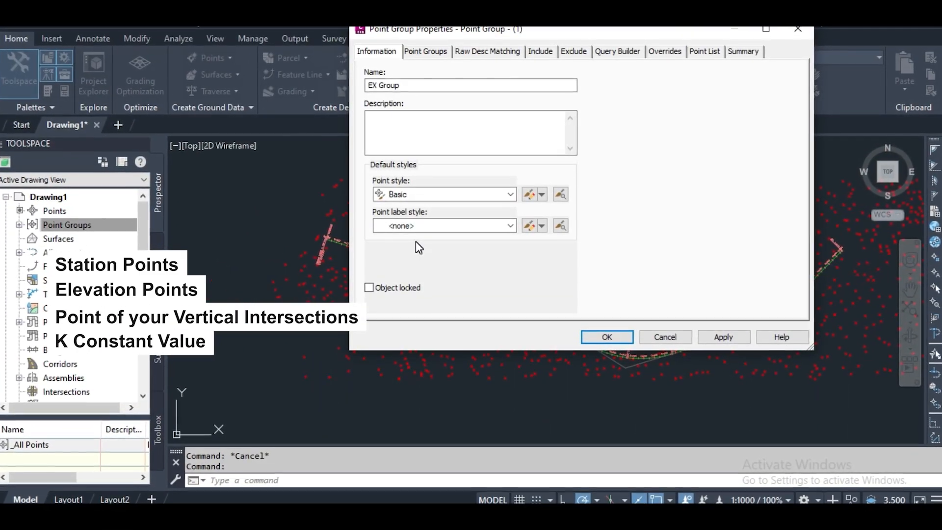
left_click(509, 194)
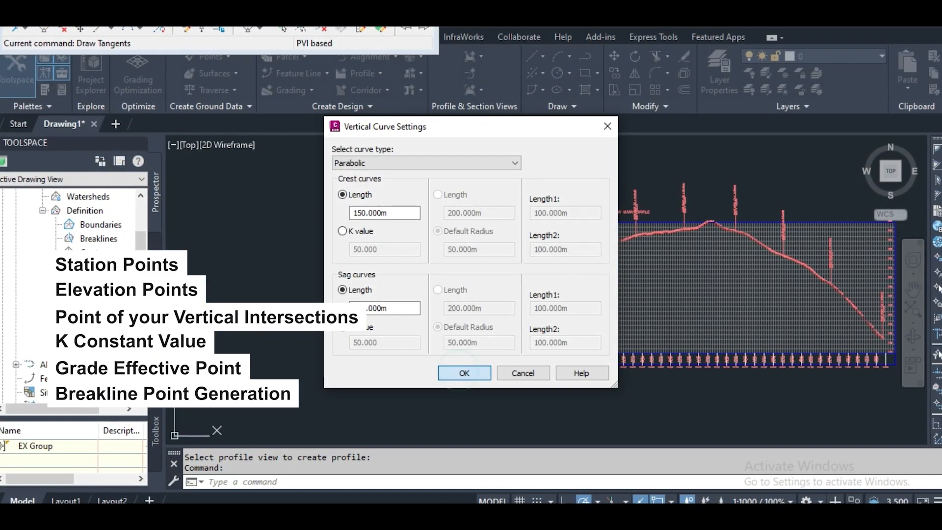
left_click(460, 371)
left_click(23, 28)
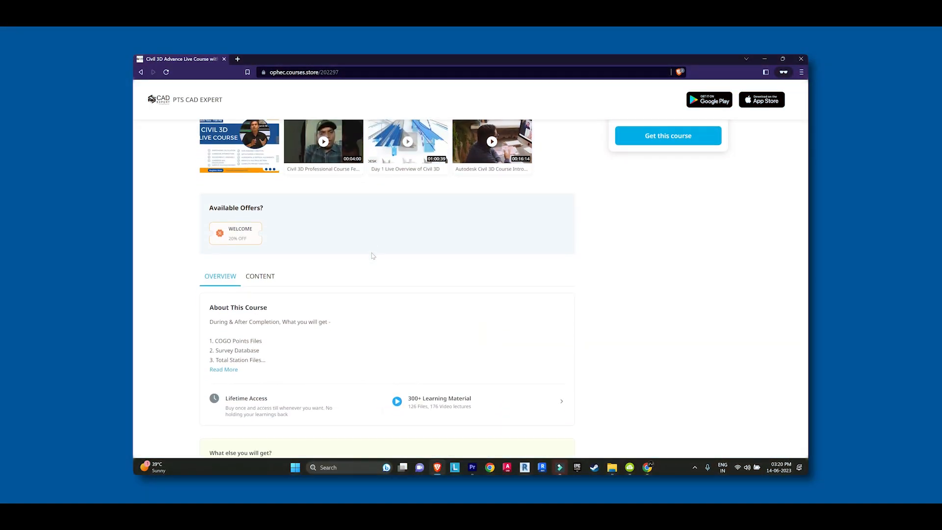
Step: Read the full description and session syllabus of the Civil 3D Advance Live Course
scroll(316, 271, "down", 2)
left_click(230, 300)
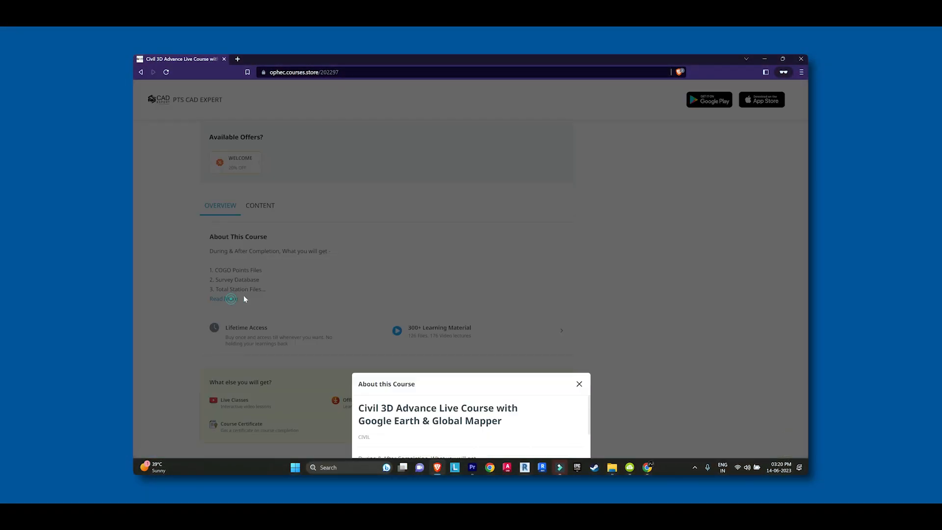
scroll(456, 285, "down", 7)
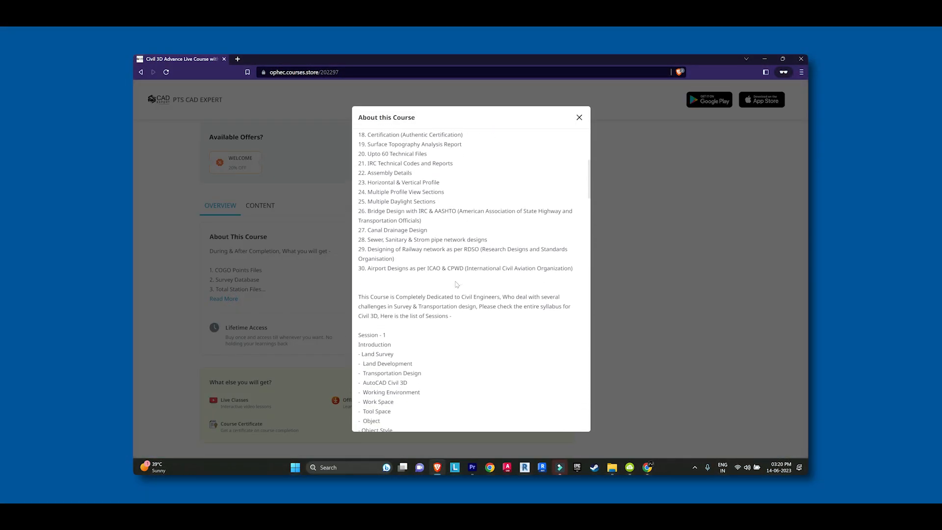
scroll(456, 285, "down", 2)
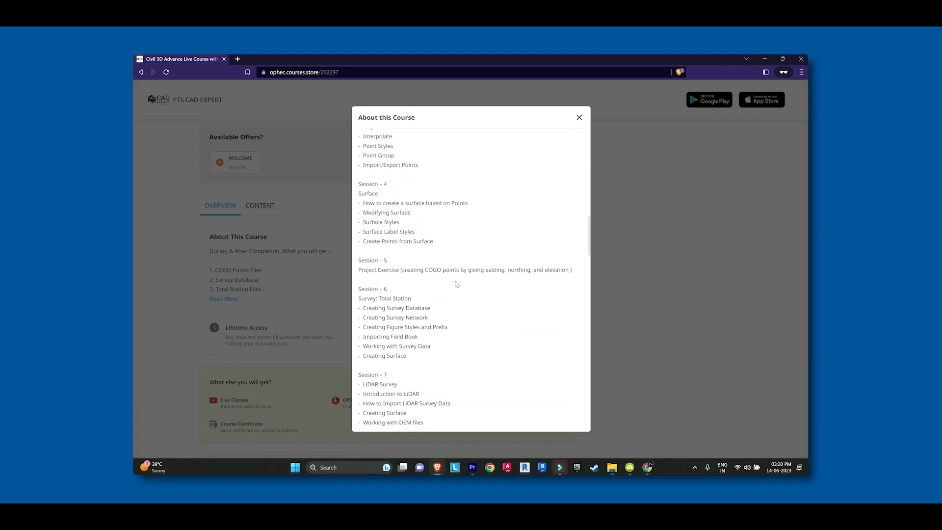
scroll(456, 284, "down", 3)
scroll(456, 284, "down", 12)
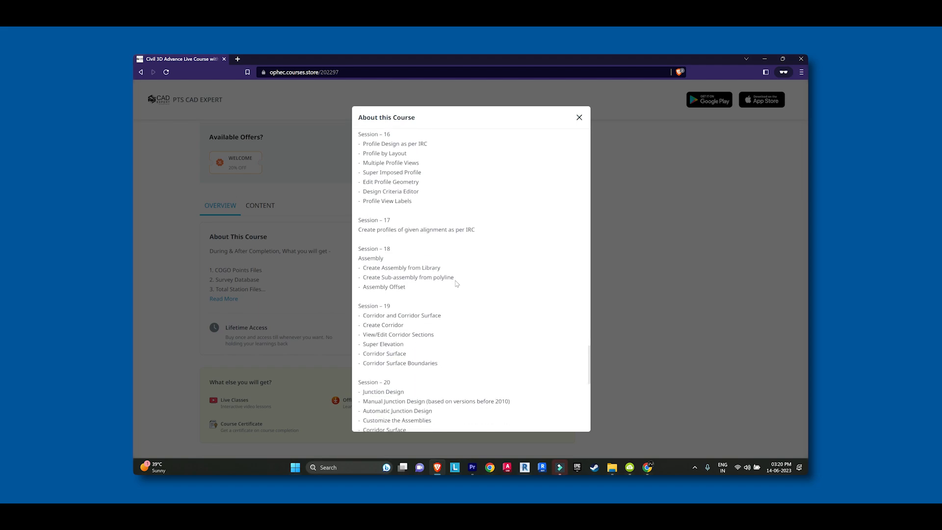
scroll(456, 283, "down", 8)
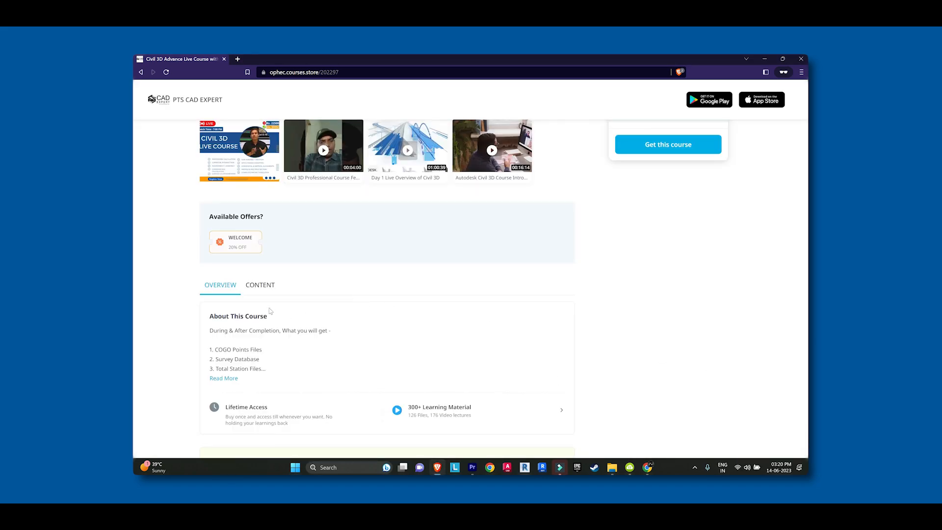
Step: Browse the course content and review the lesson list in the Civil 3D Professional Live May 23 folder
left_click(265, 285)
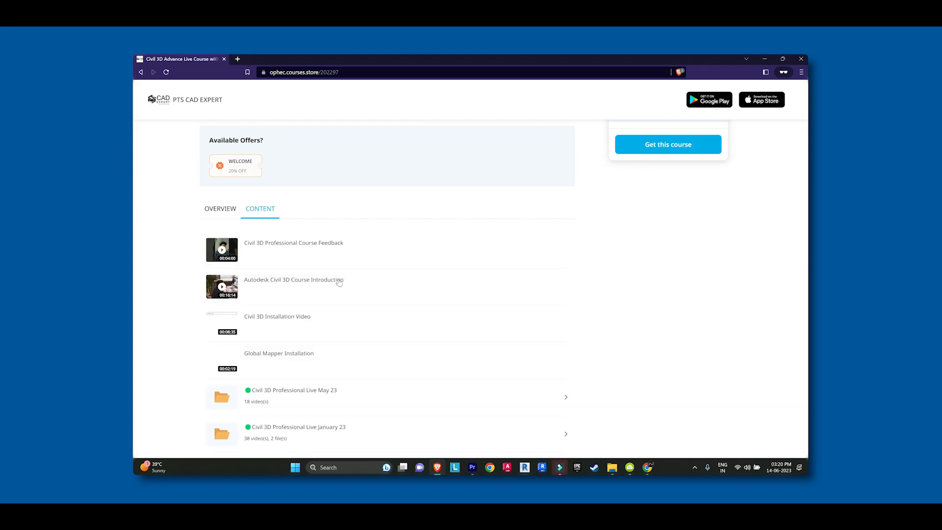
scroll(339, 282, "down", 5)
scroll(339, 280, "up", 2)
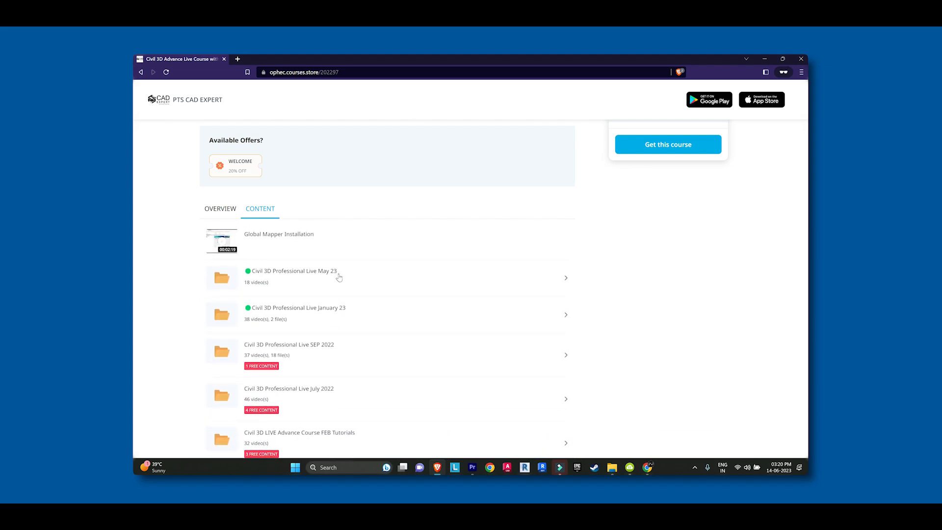
left_click(338, 274)
scroll(347, 305, "down", 2)
scroll(346, 305, "up", 4)
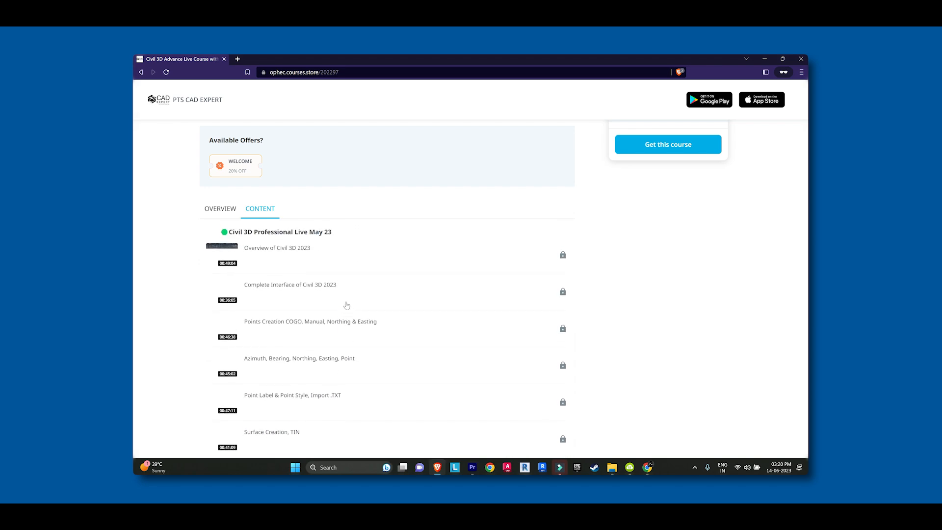
scroll(347, 305, "down", 3)
scroll(346, 305, "down", 5)
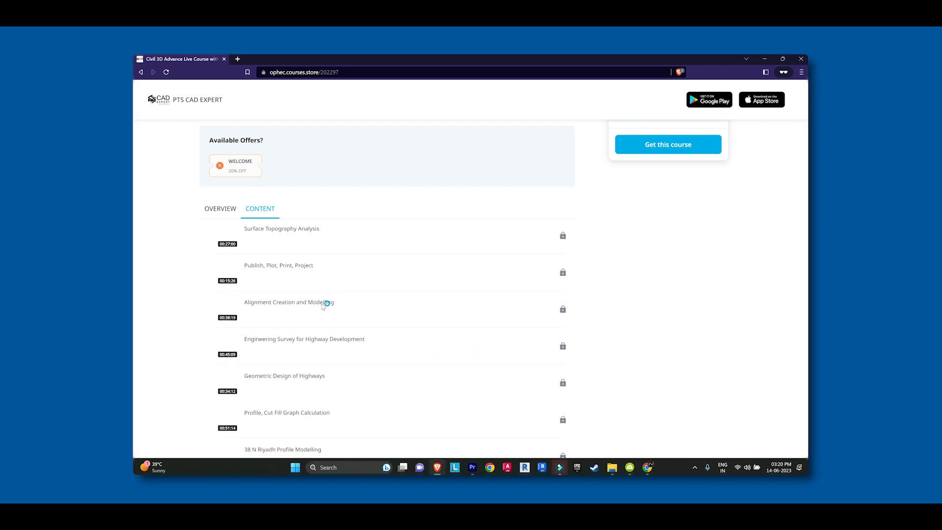
scroll(201, 305, "down", 3)
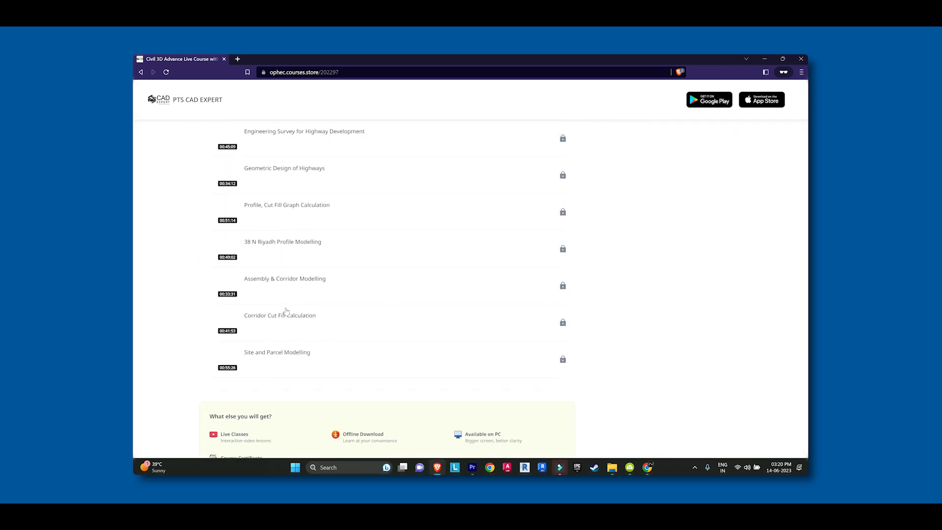
scroll(322, 253, "down", 2)
scroll(322, 259, "up", 9)
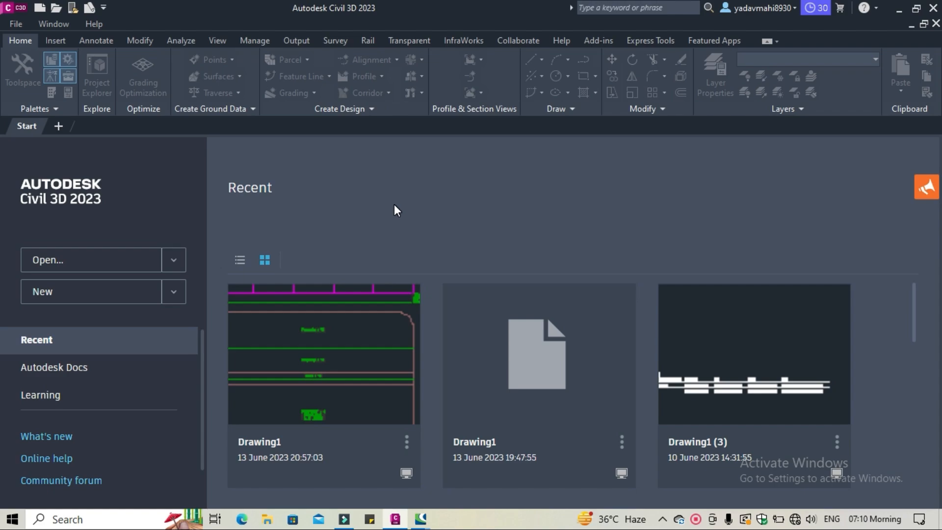
Step: Create a new drawing in Civil 3D 2023
left_click(123, 301)
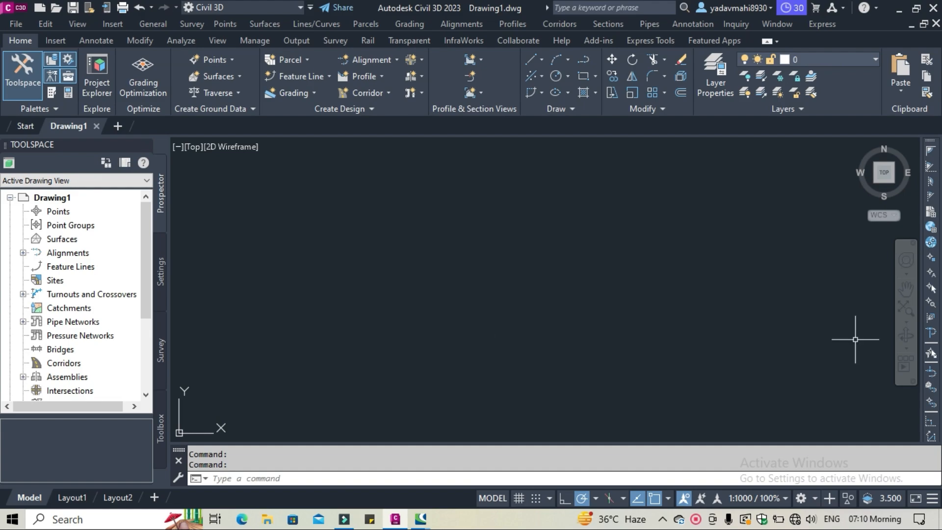
left_click(744, 365)
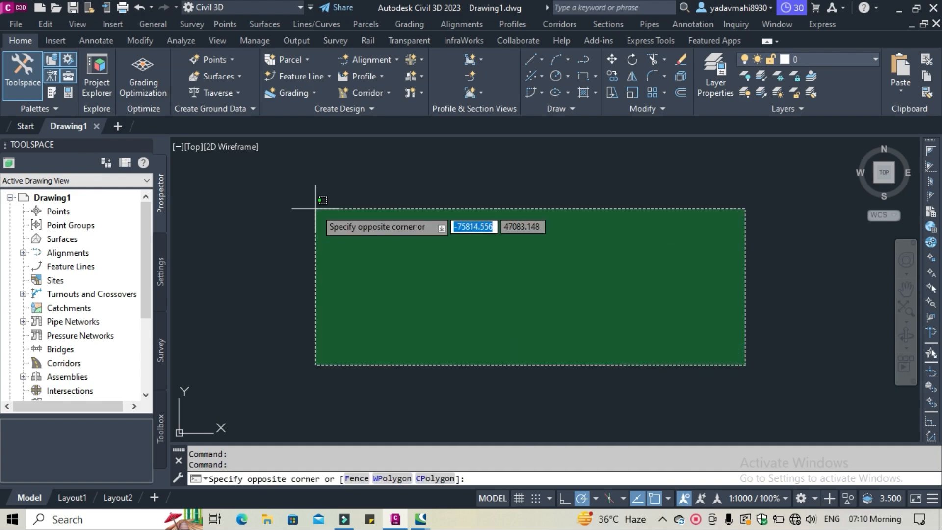
left_click(315, 208)
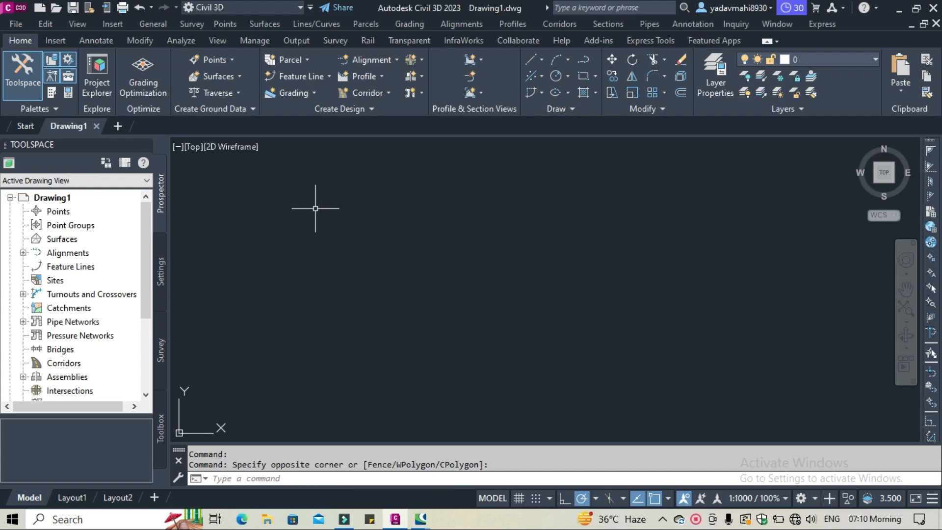
left_click(591, 345)
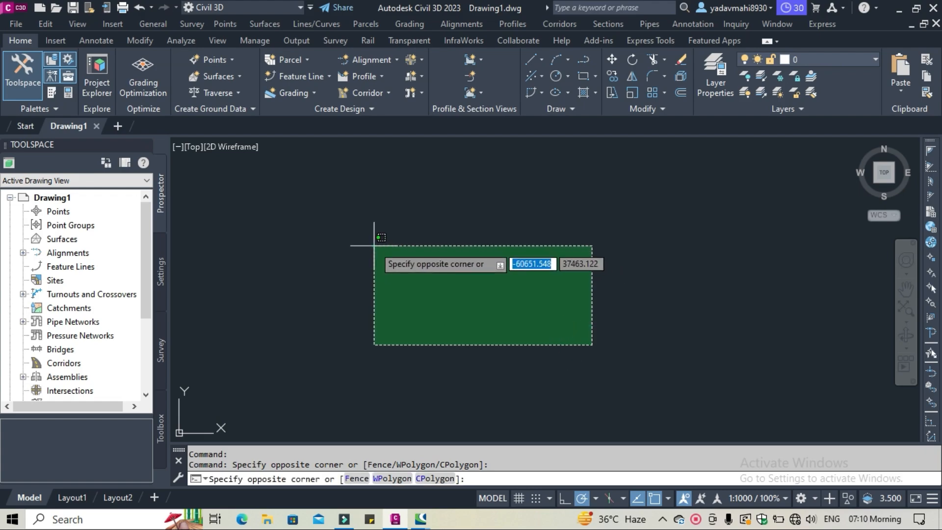
left_click(374, 246)
left_click(374, 245)
left_click(317, 208)
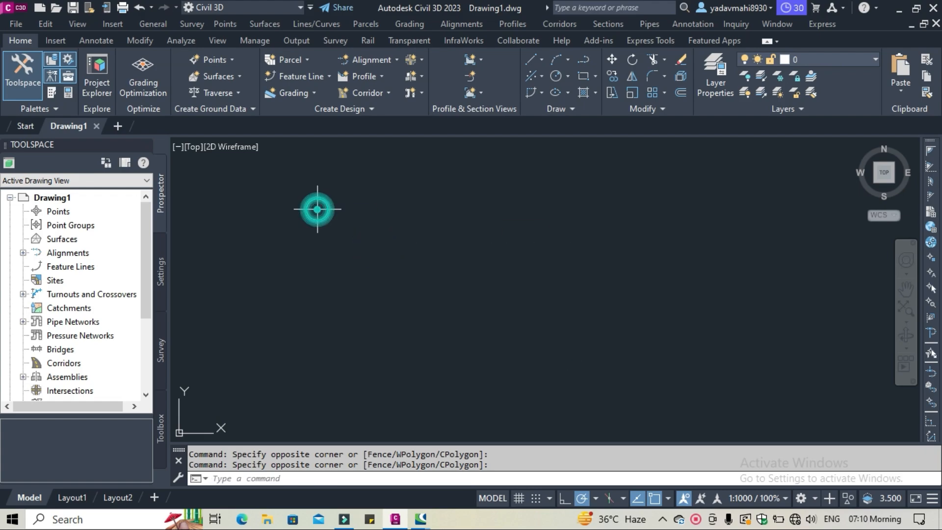
Step: Import the survey points from the Theodolite Data text file using the PENZD (space delimited) format
left_click(60, 44)
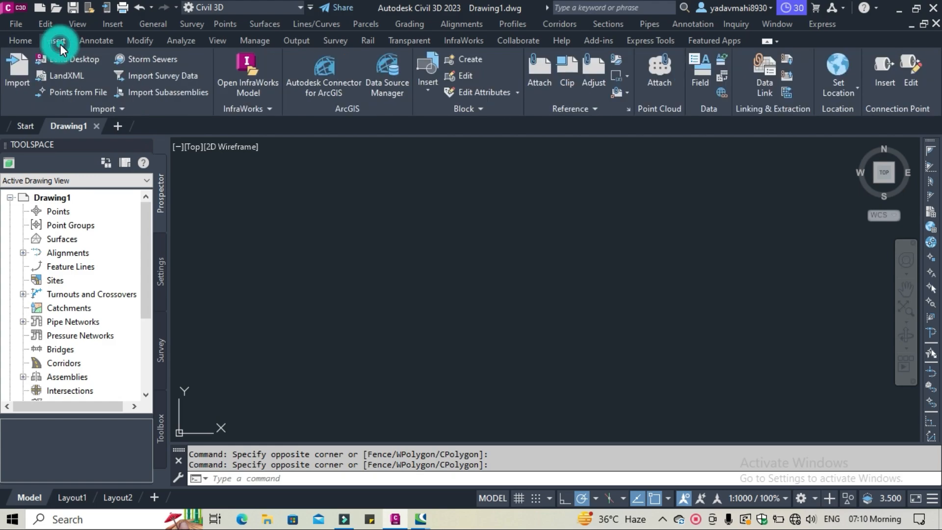
left_click(72, 95)
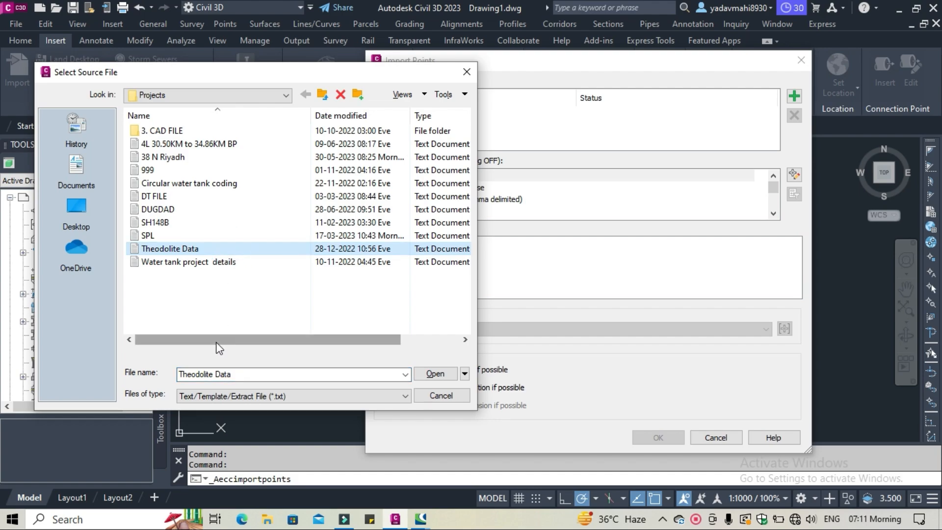
left_click_drag(219, 348, 331, 354)
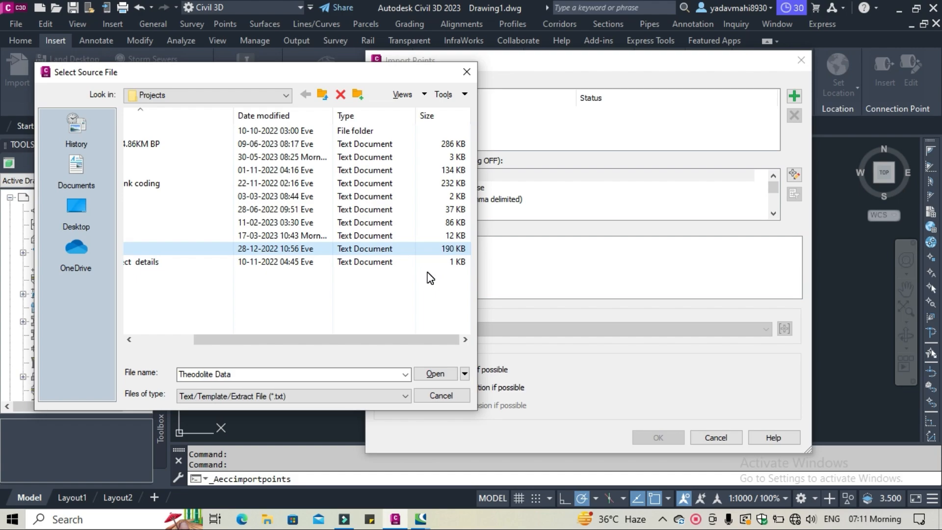
left_click(435, 373)
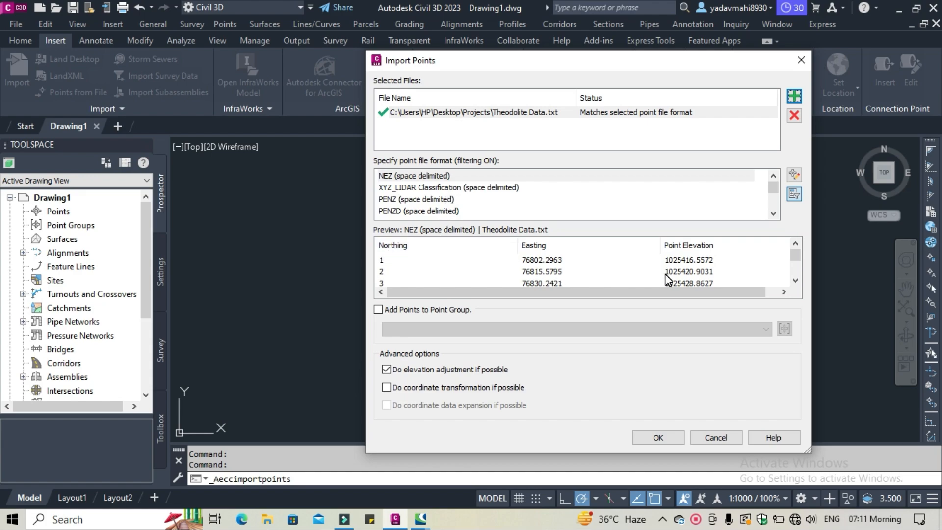
left_click(391, 215)
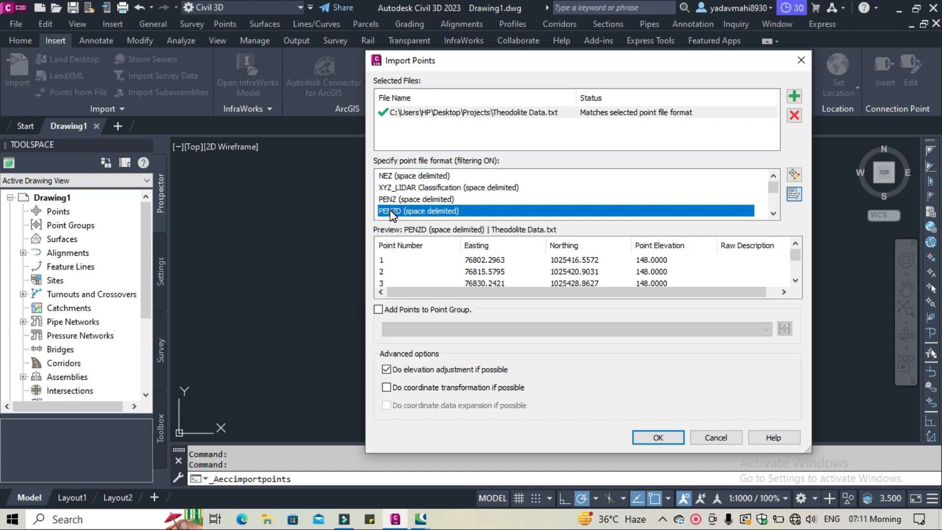
left_click(658, 438)
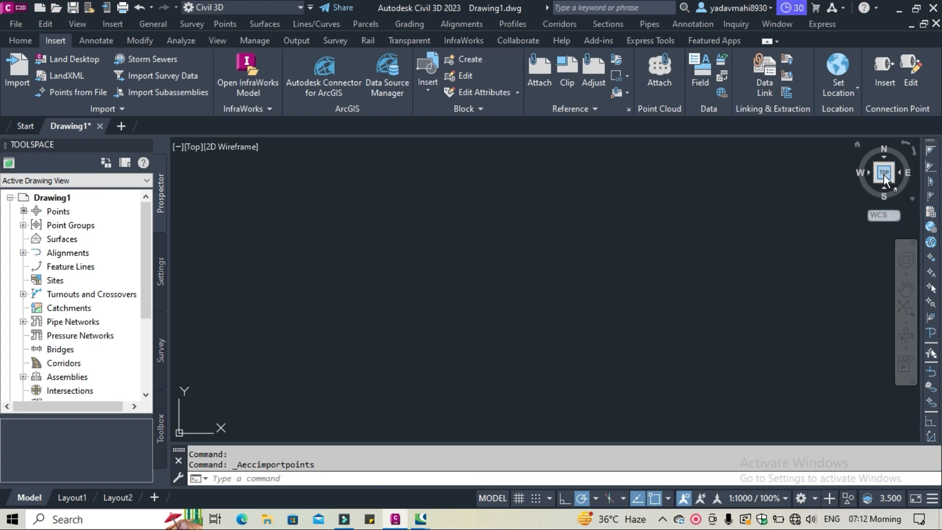
Step: Erase the separate winding chain of imported points east of the main point cluster
type("z")
key("Return")
type("e")
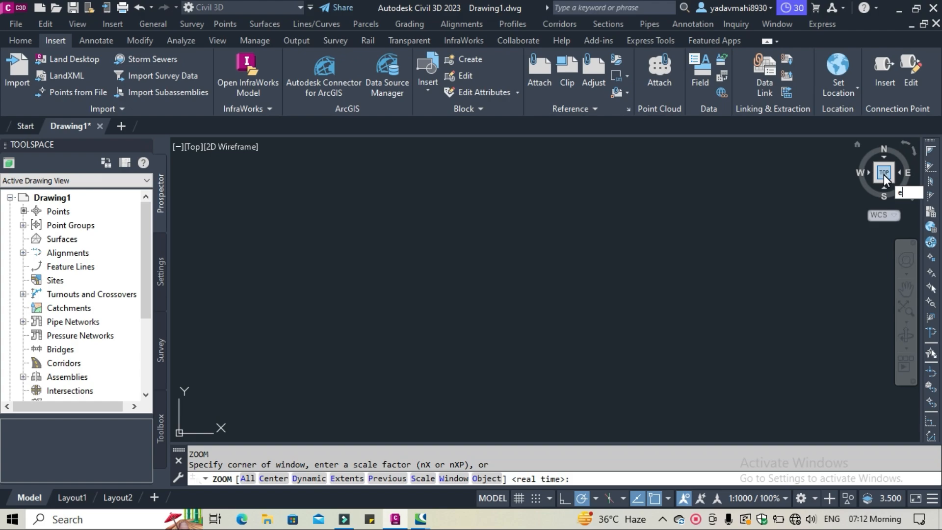
key("Return")
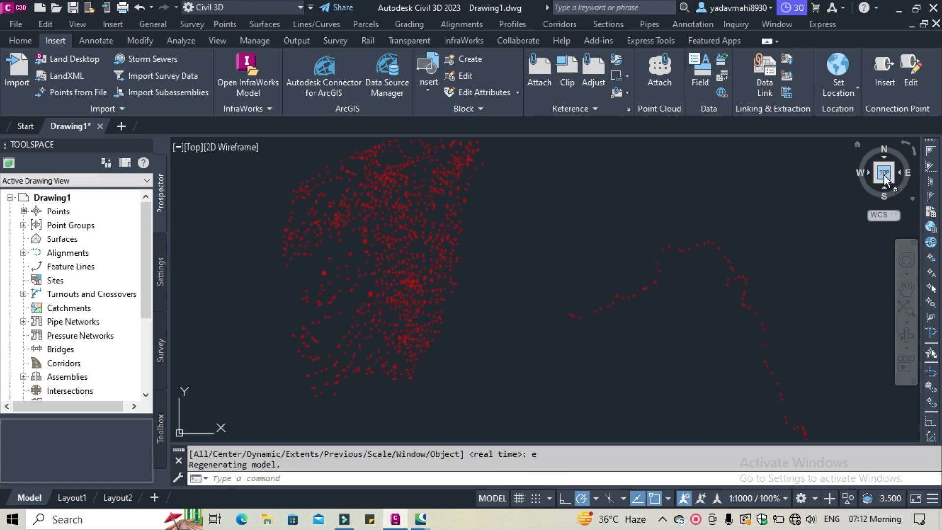
scroll(612, 242, "down", 5)
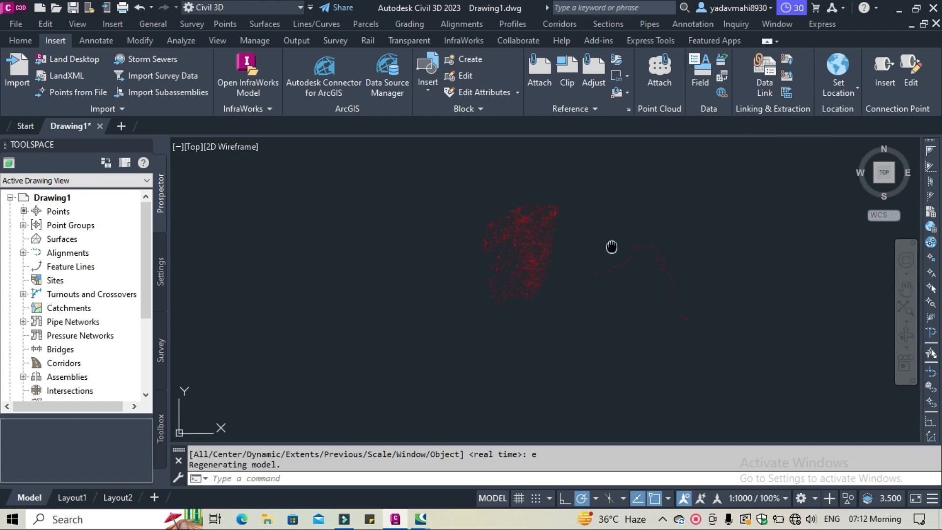
mouse_move(611, 249)
middle_mouse_down()
mouse_move(533, 244)
mouse_move(477, 219)
middle_mouse_up()
scroll(489, 227, "up", 2)
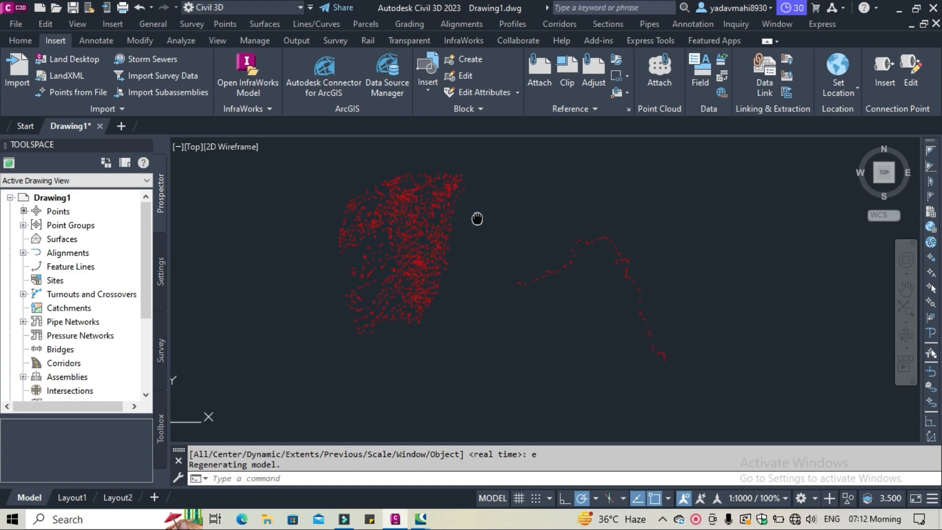
left_click(706, 395)
left_click(483, 213)
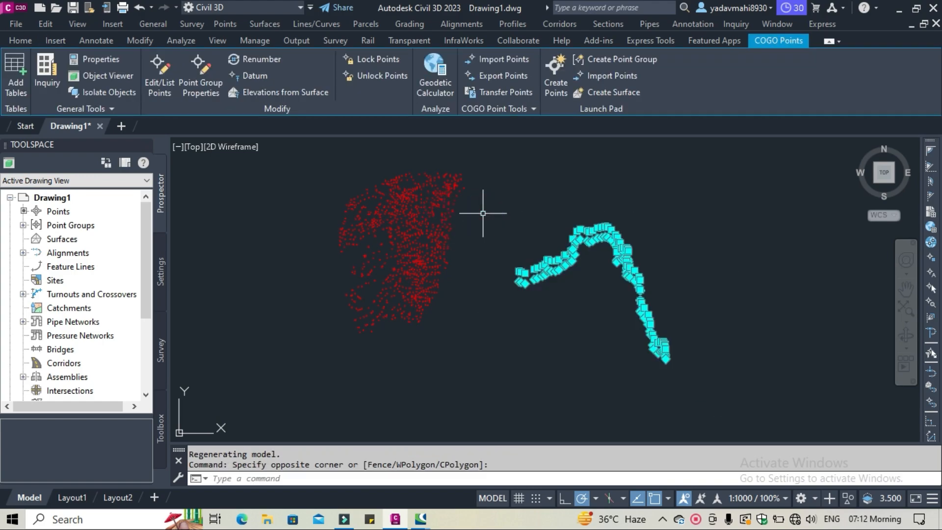
key("Delete")
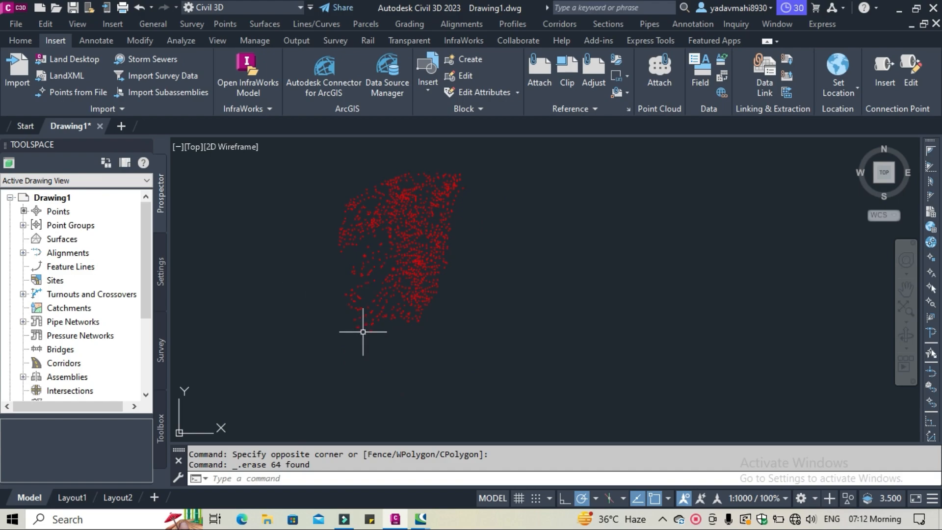
Step: Erase the entire remaining cluster of imported survey points from the drawing
mouse_move(486, 298)
middle_mouse_down()
mouse_move(460, 298)
mouse_move(383, 381)
middle_mouse_up()
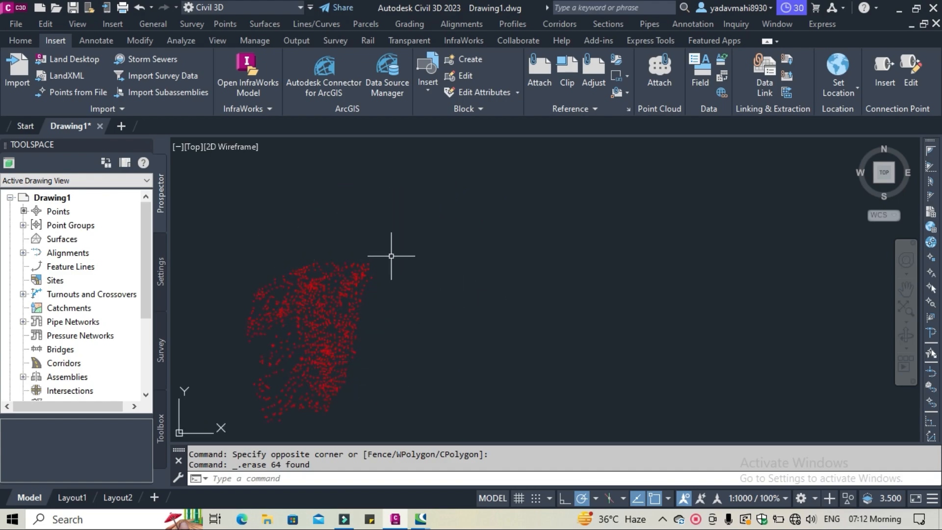
middle_click_drag(425, 292, 425, 256)
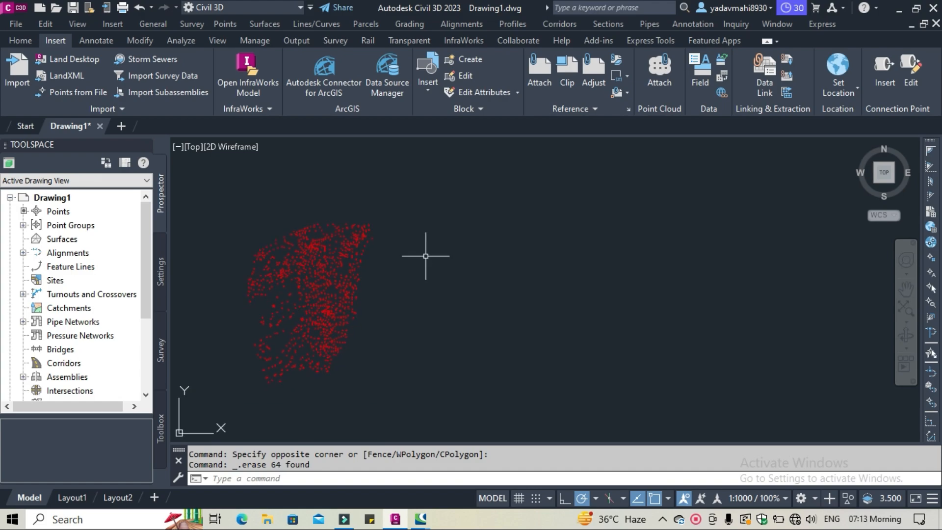
scroll(426, 255, "down", 2)
left_click(544, 407)
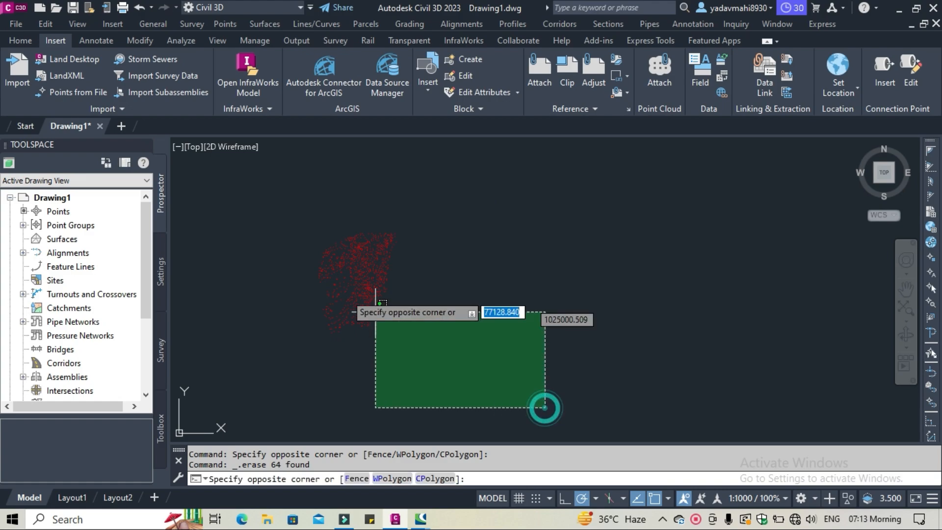
left_click(255, 200)
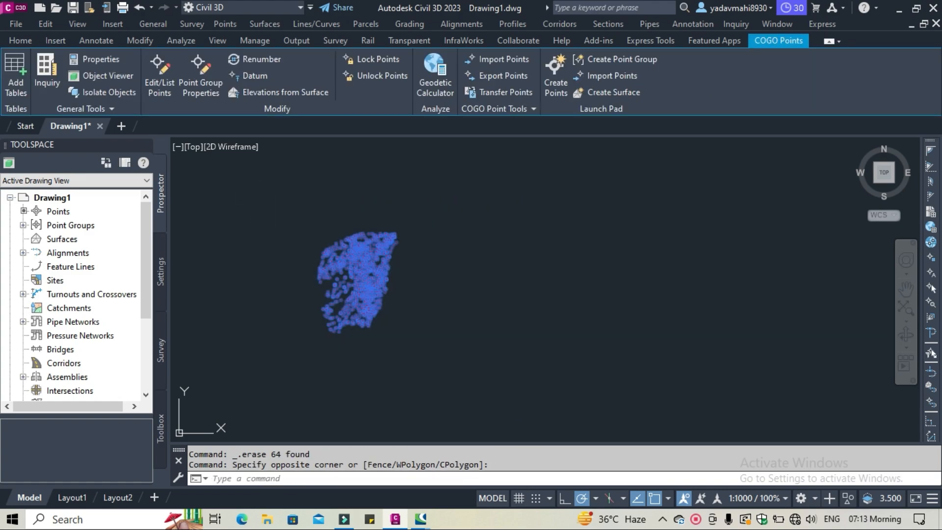
key("Delete")
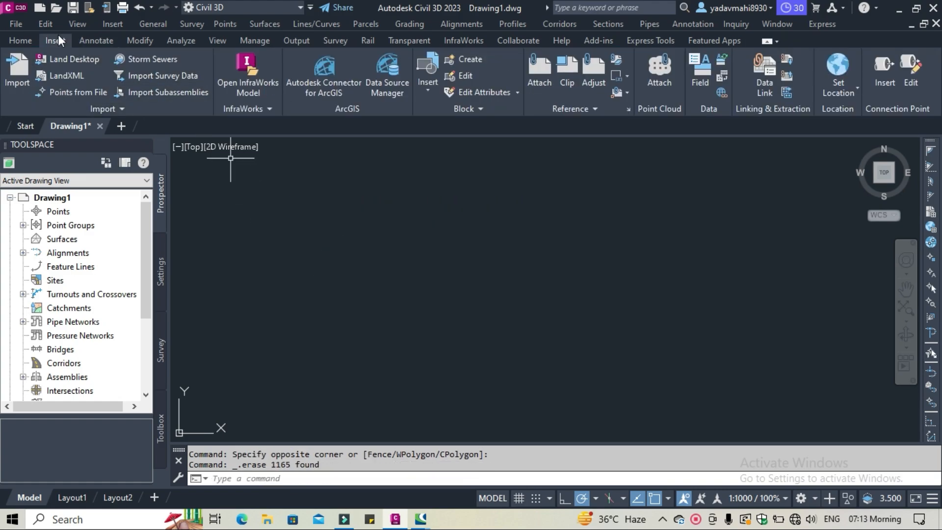
Step: Start a new point import and add the Theodolite Data text file from the Live or Ongoing Data files folder within Survey Data
left_click(79, 91)
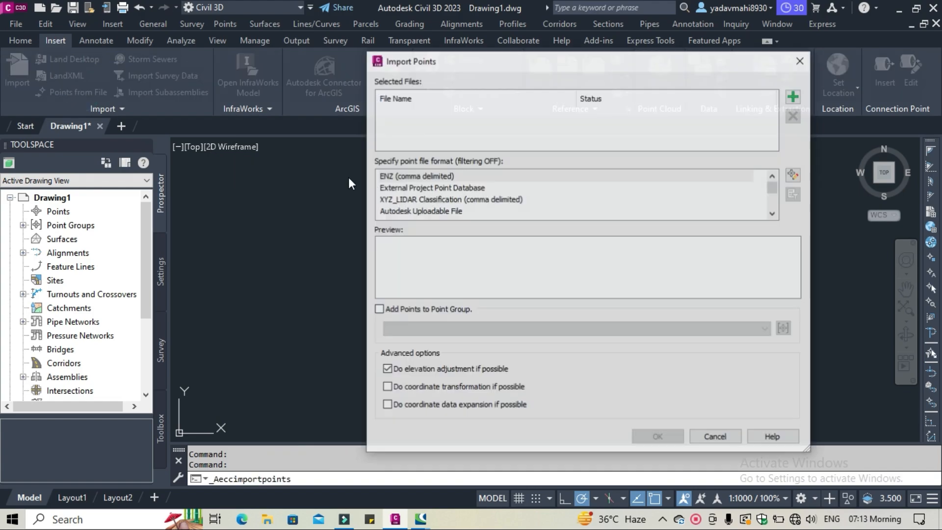
left_click(793, 97)
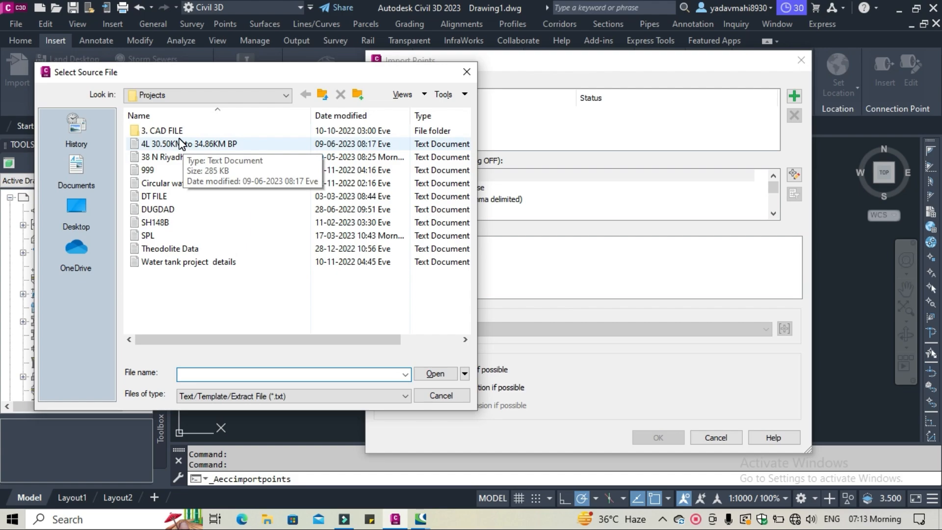
left_click(81, 206)
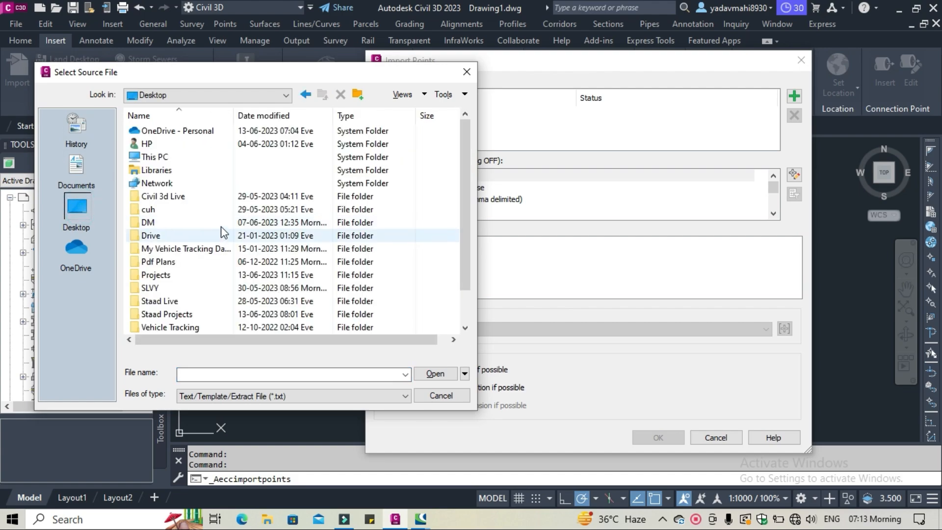
left_click(192, 159)
double_click(192, 159)
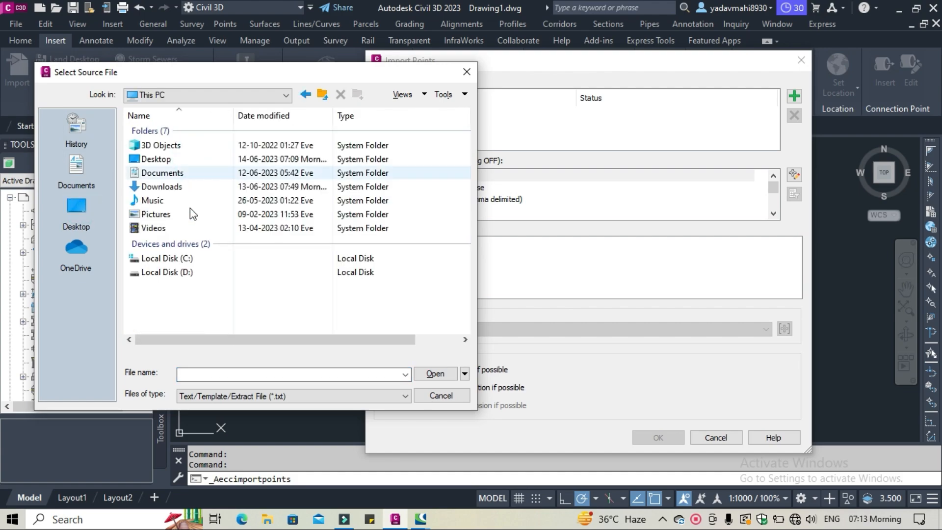
double_click(201, 258)
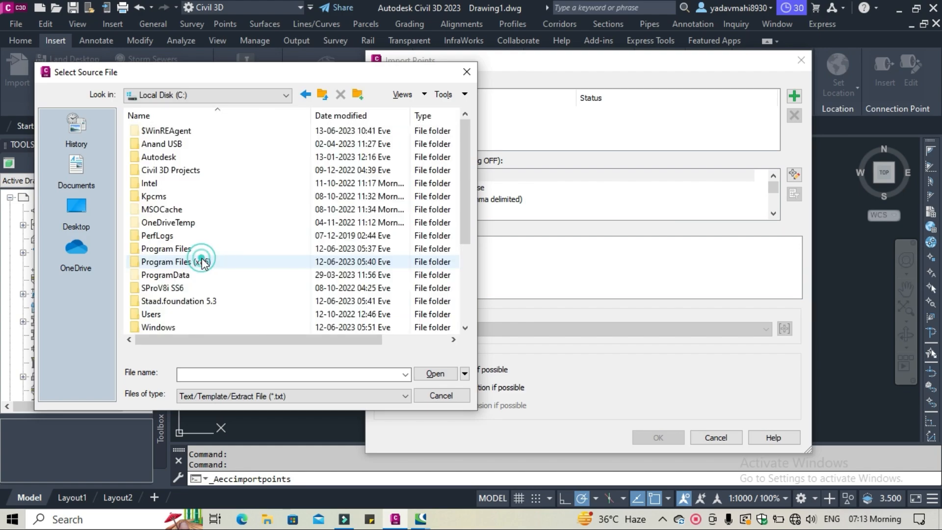
double_click(209, 144)
double_click(211, 198)
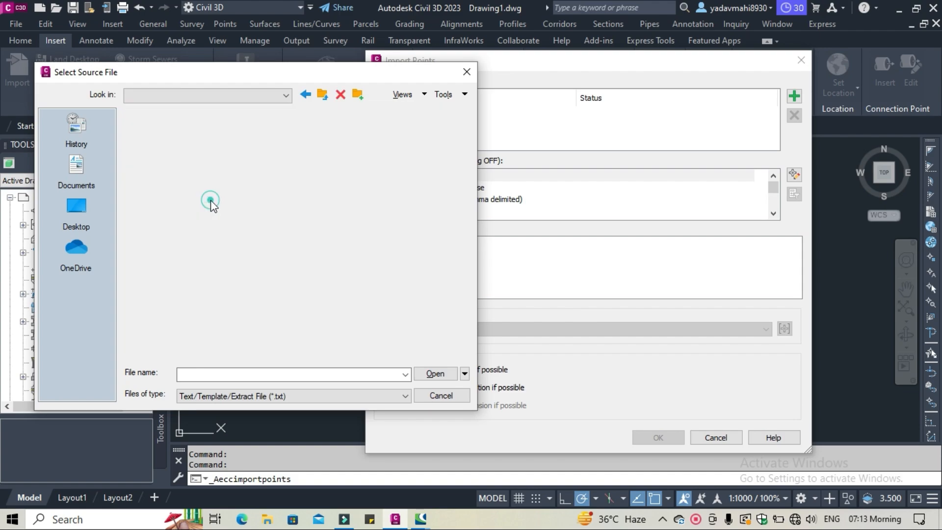
double_click(213, 169)
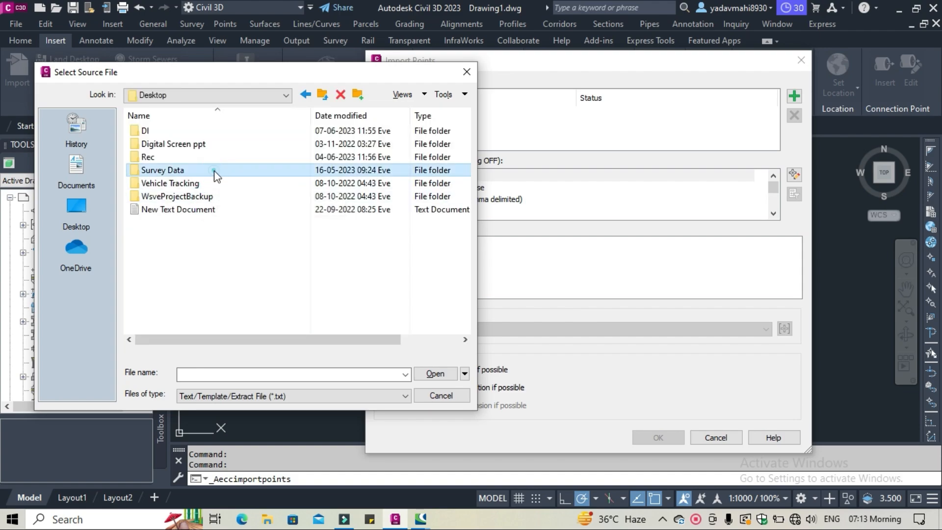
double_click(219, 143)
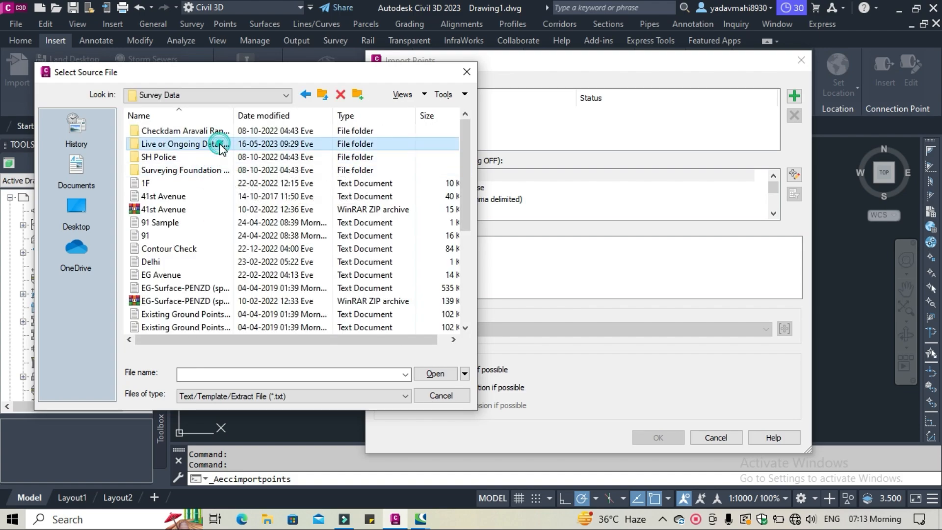
left_click(226, 185)
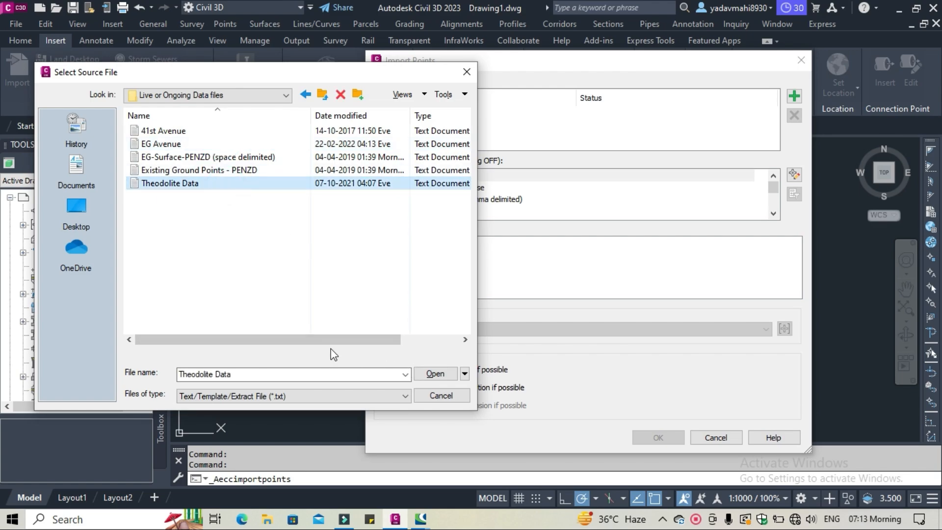
left_click_drag(326, 339, 475, 344)
left_click(435, 373)
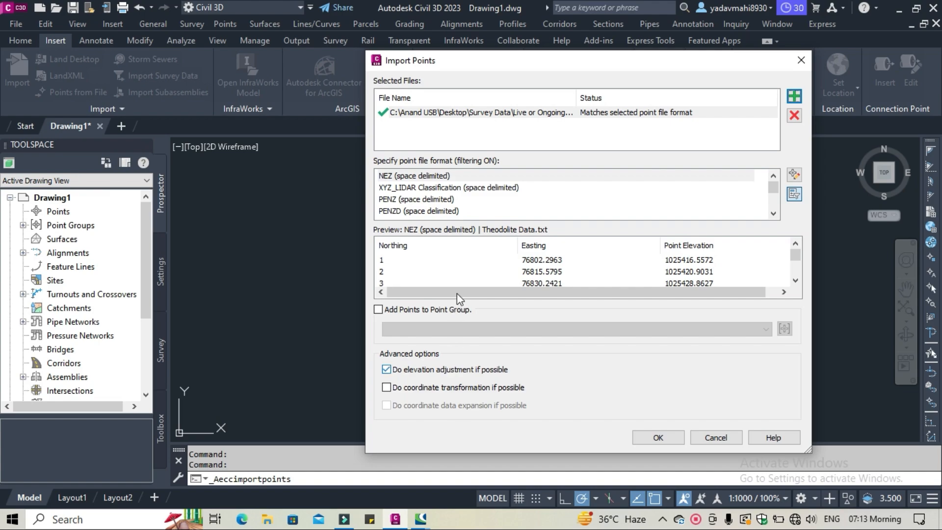
Step: Import the points from the added file using the PENZD (space delimited) format
left_click(441, 212)
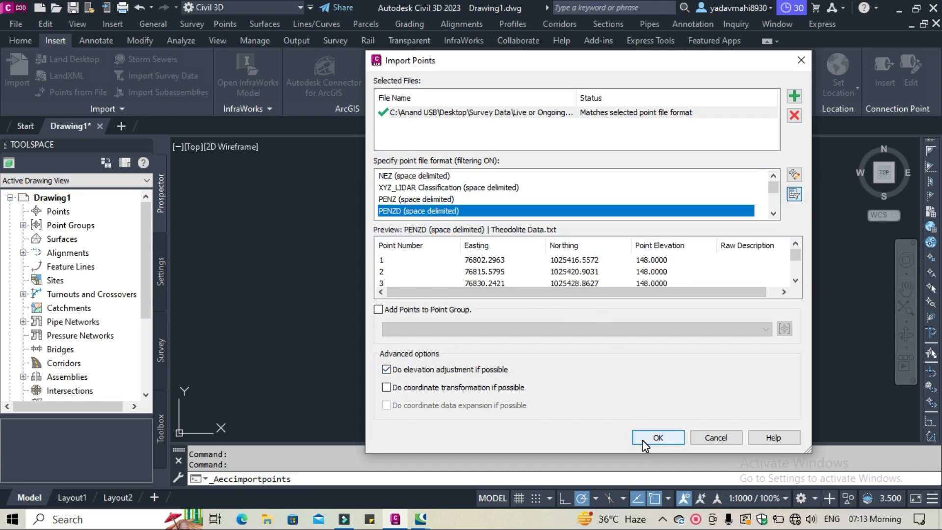
left_click(657, 437)
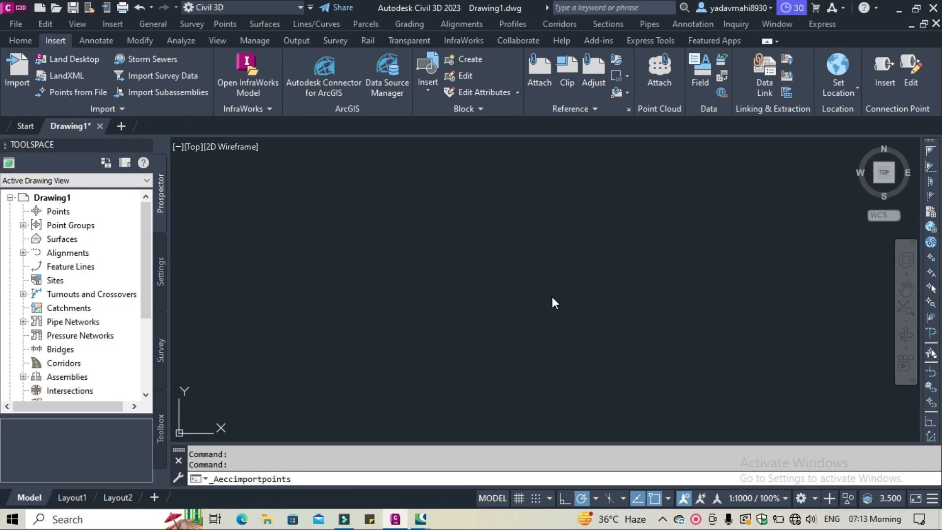
mouse_move(552, 296)
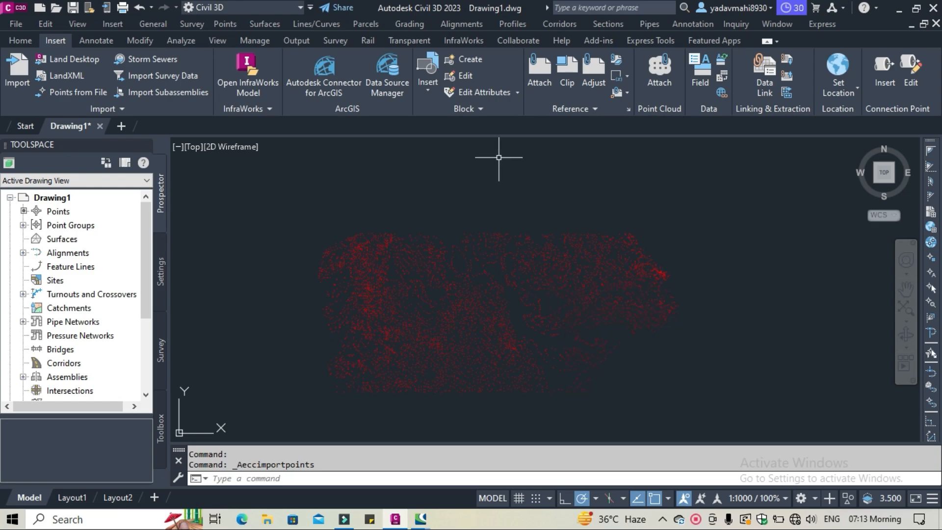
Step: Erase the eastern part of the imported point field, up to roughly the middle of its width
middle_click_drag(443, 281, 450, 255)
scroll(450, 255, "up", 2)
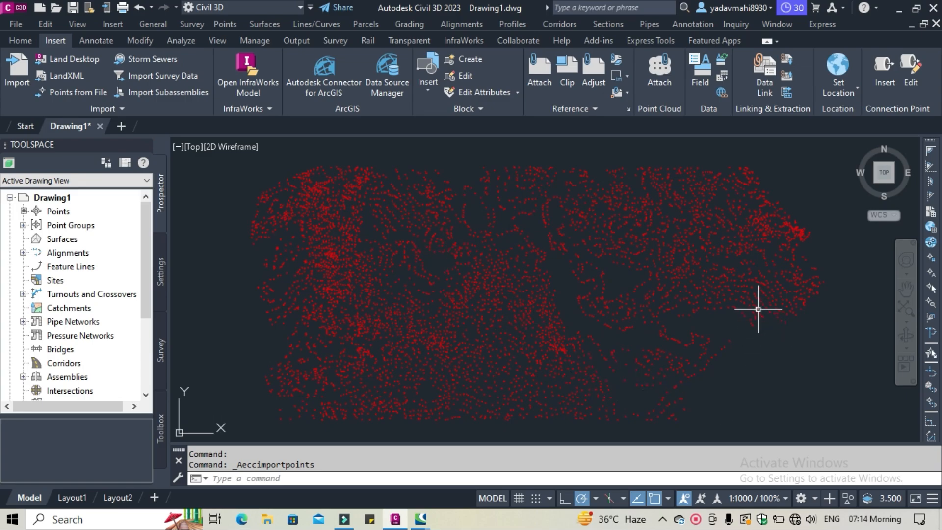
mouse_move(757, 309)
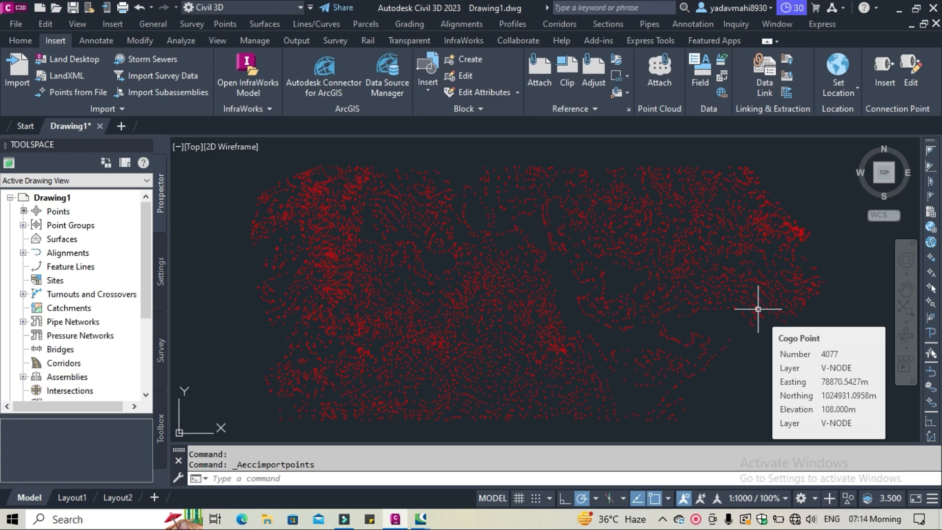
scroll(589, 290, "down", 3)
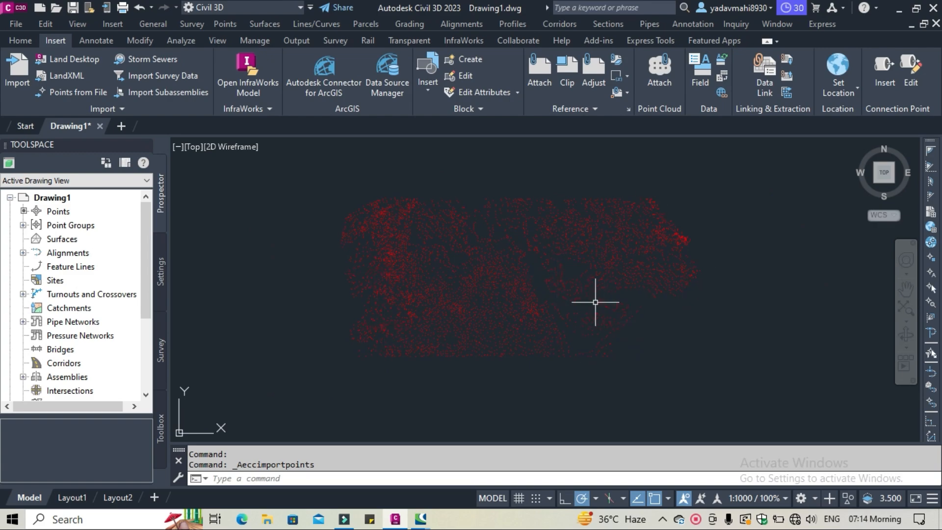
left_click(743, 415)
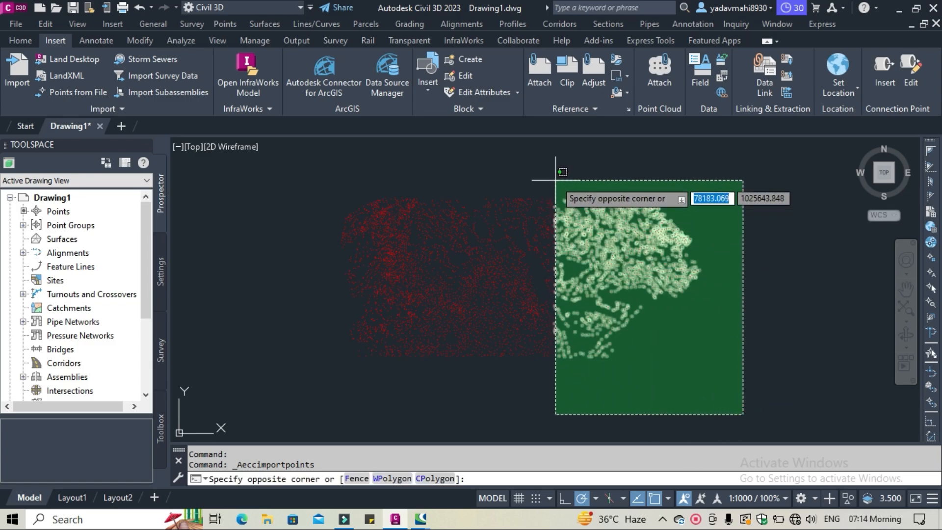
left_click(538, 176)
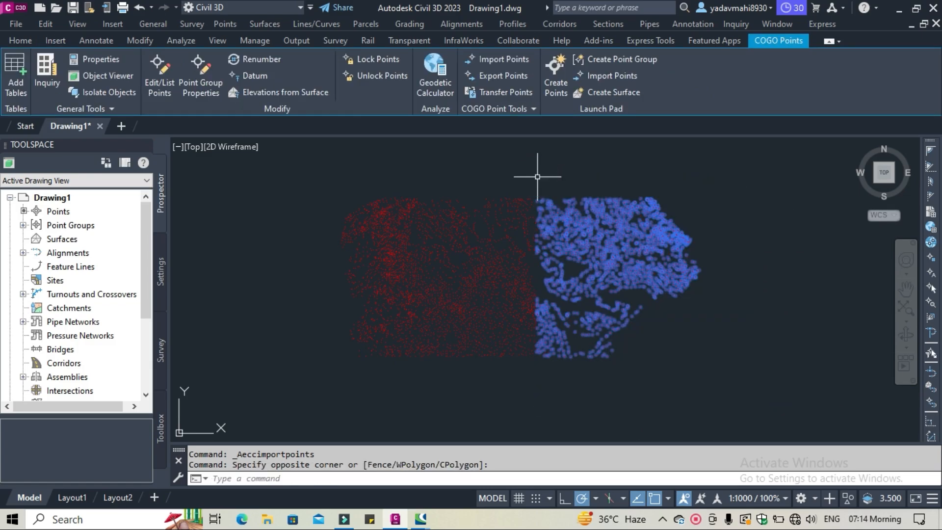
key("Delete")
Step: Erase the northern two thirds of the remaining points, keeping only the southern strip
scroll(362, 314, "up", 2)
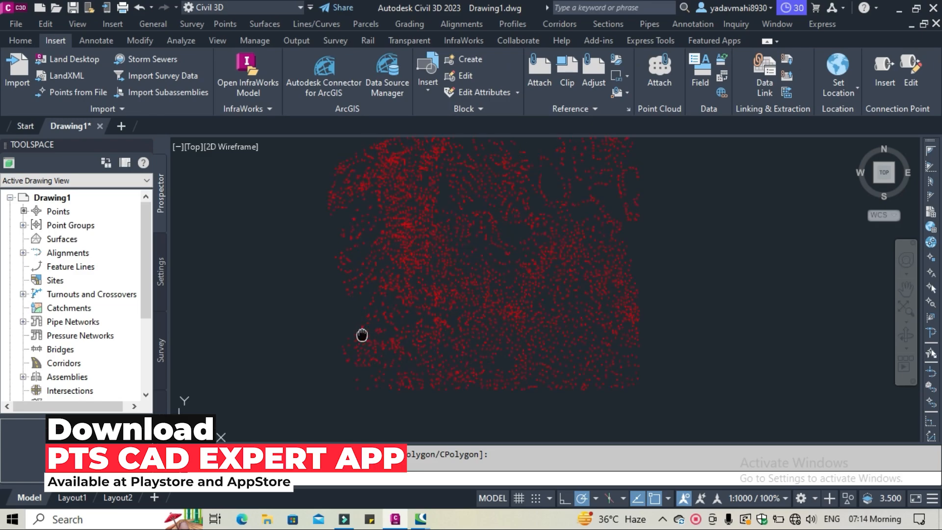
middle_click_drag(362, 334, 374, 358)
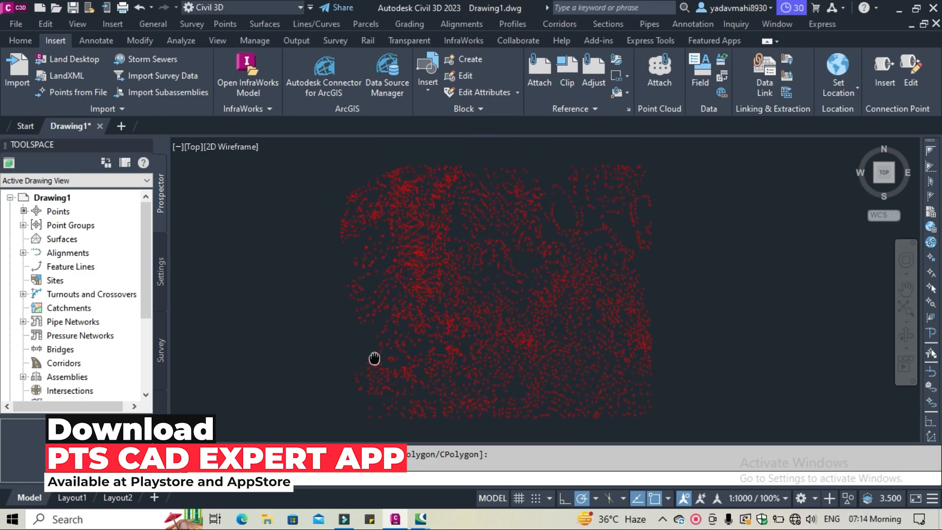
left_click(715, 332)
left_click(313, 151)
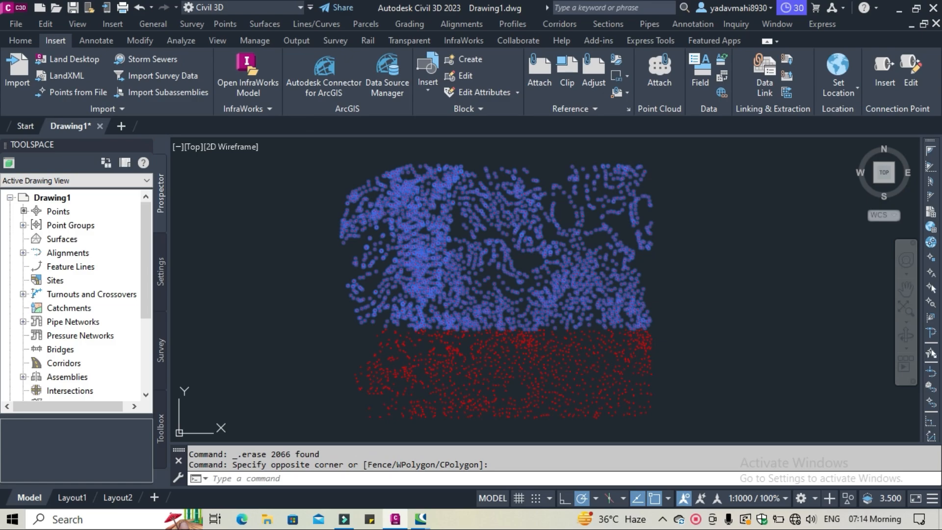
key("Delete")
Step: Create a Centerline alignment layout named MG MARG with the Proposed style, All Labels label set and starting station 0+000.00
scroll(513, 340, "up", 2)
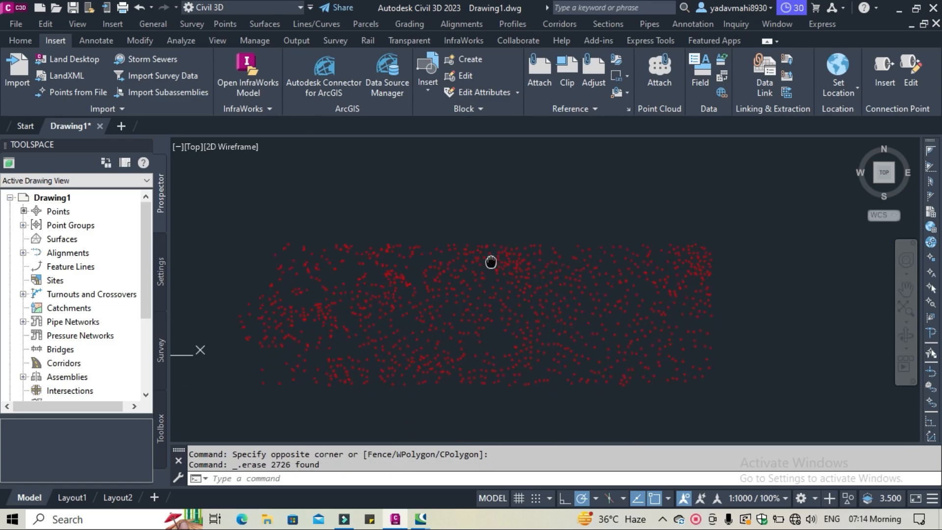
middle_click_drag(489, 263, 515, 220)
scroll(515, 219, "up", 2)
mouse_move(525, 219)
middle_mouse_down()
mouse_move(586, 204)
mouse_move(566, 203)
middle_mouse_up()
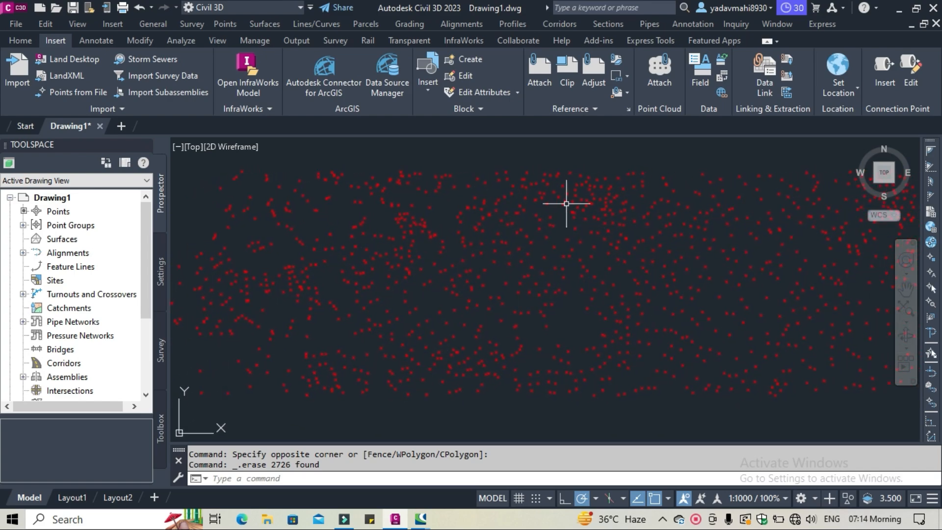
mouse_move(566, 203)
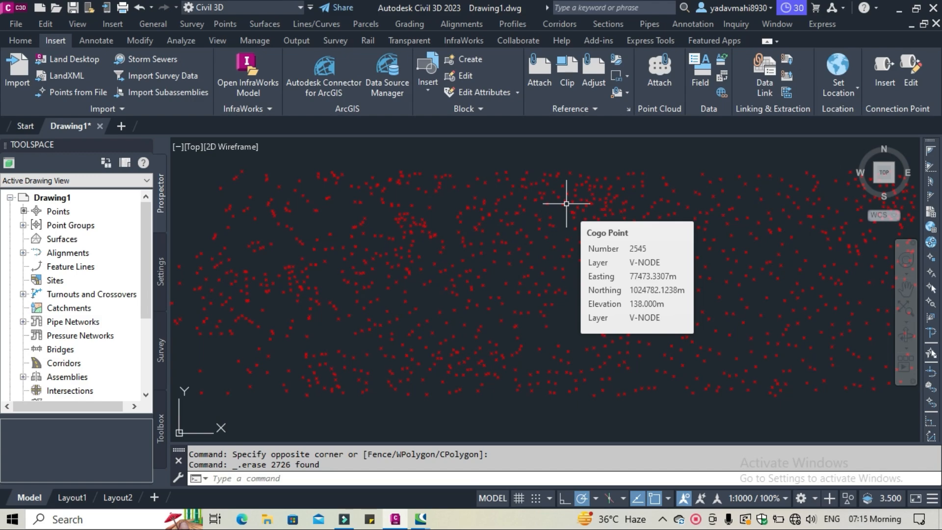
left_click(20, 41)
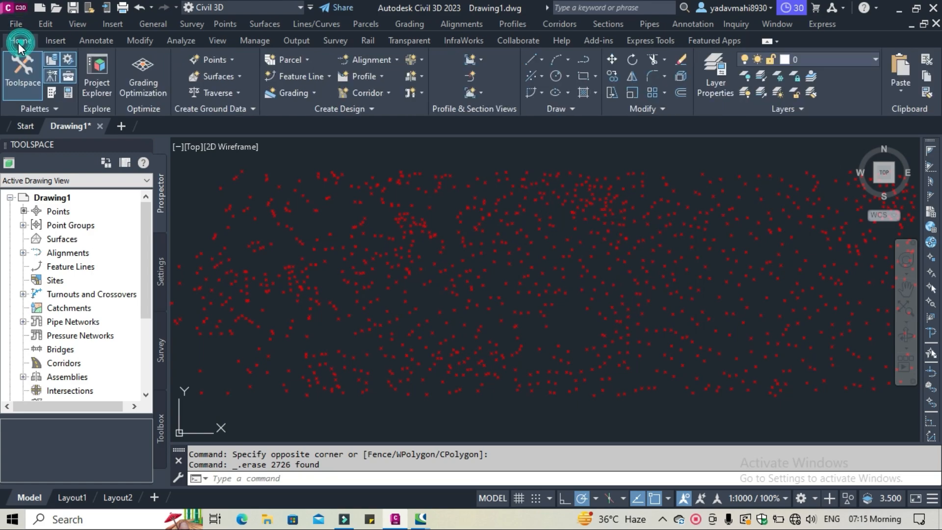
left_click(389, 63)
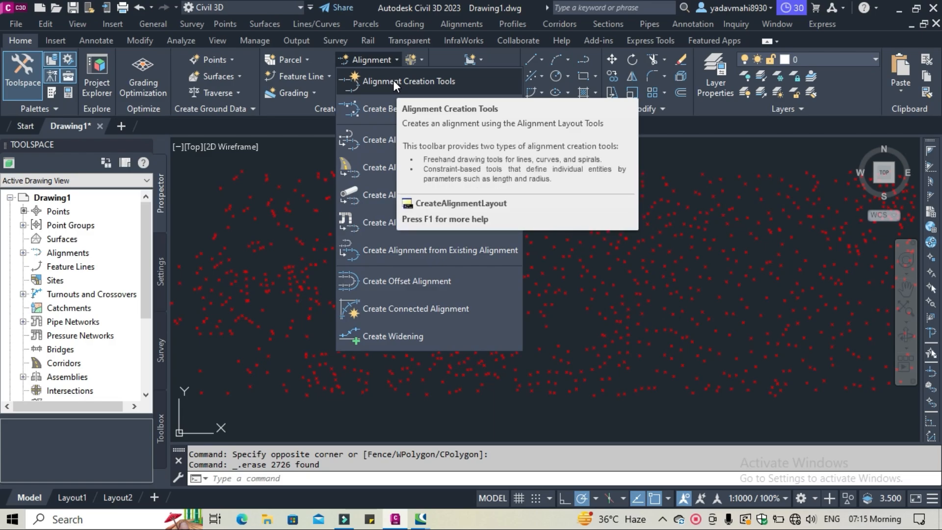
left_click(393, 80)
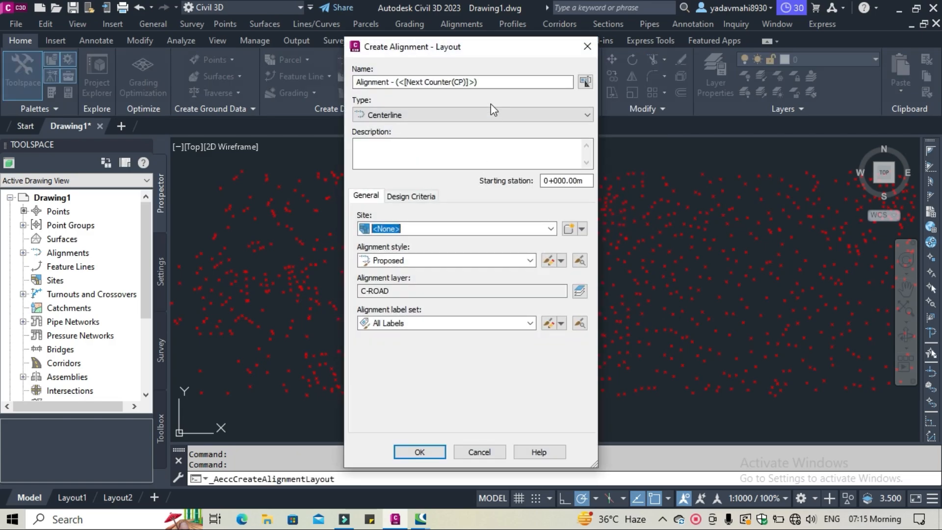
left_click(485, 82)
left_click_drag(485, 84, 329, 93)
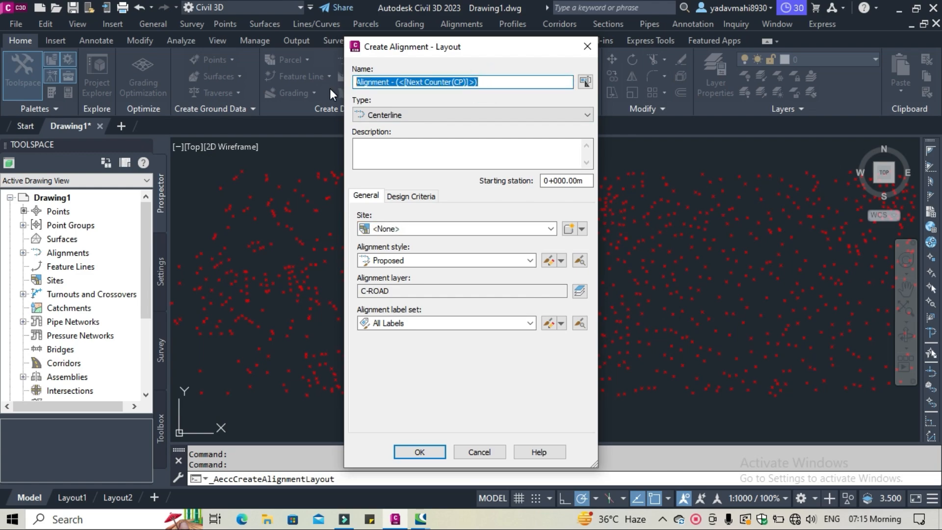
type("MG ")
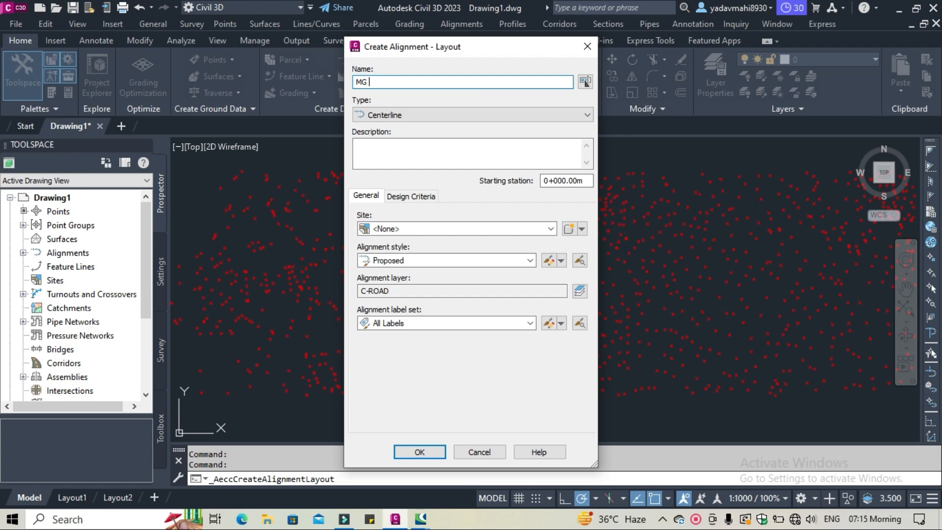
type("MARG")
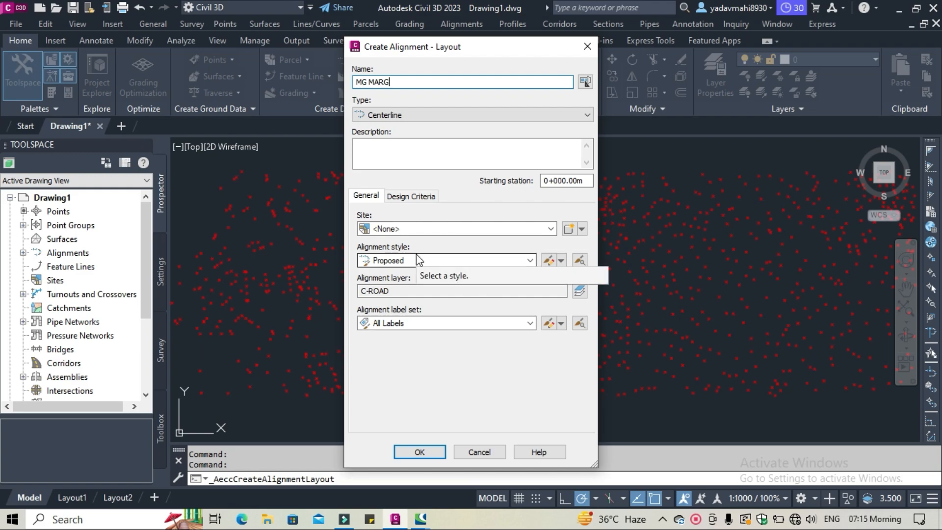
left_click(412, 196)
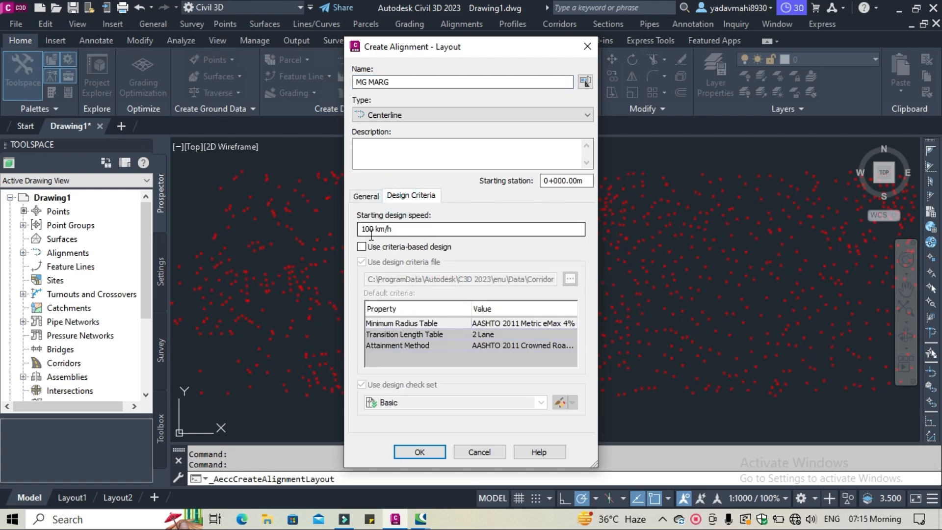
left_click(366, 197)
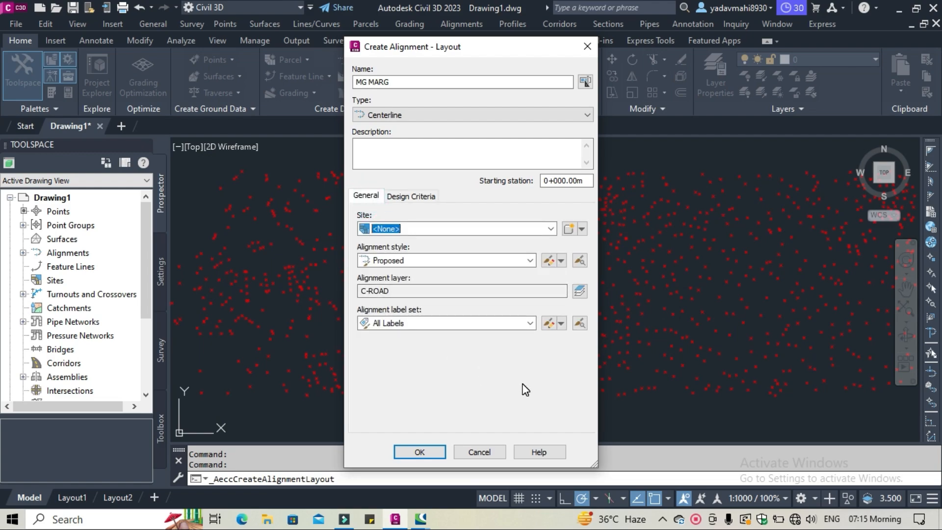
left_click(431, 453)
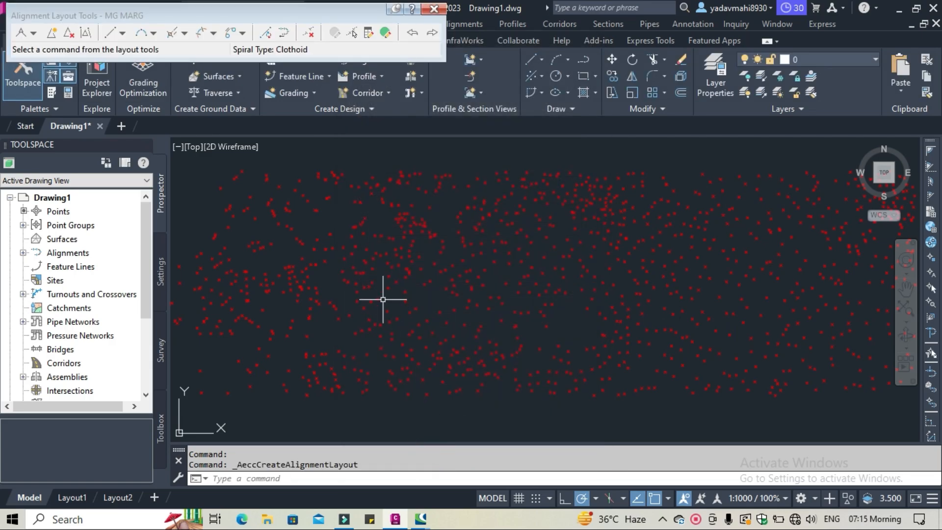
Step: Begin a Tangent-Tangent (With curves) layout near the western end of the point strip, with a first tangent about 360 m long heading southeast
left_click(34, 33)
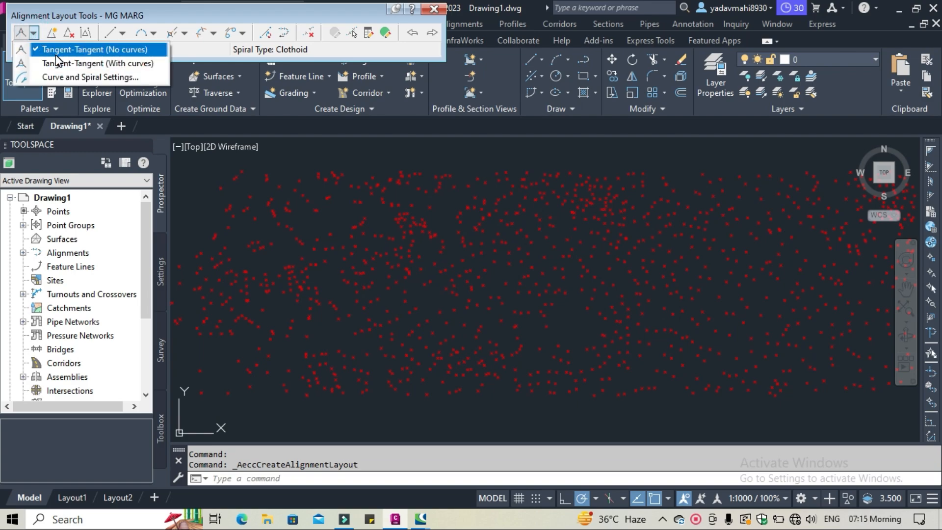
left_click(59, 60)
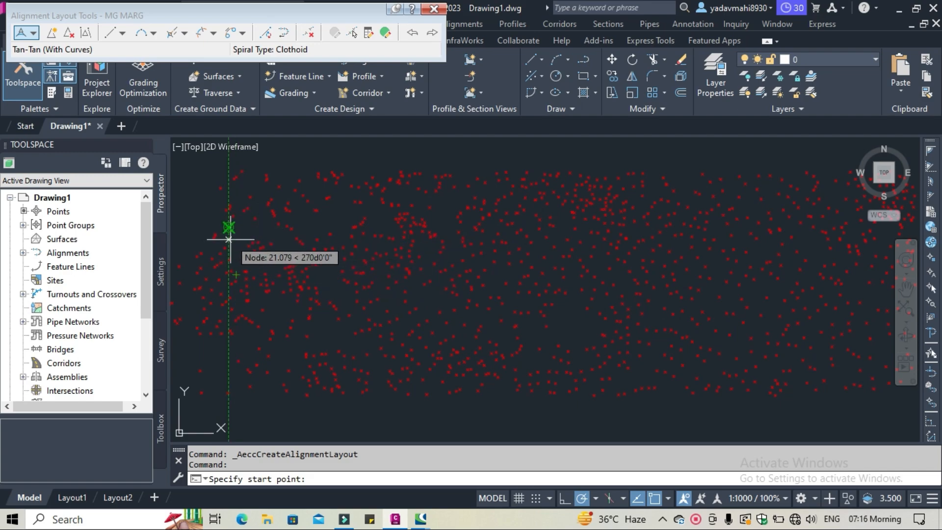
scroll(228, 241, "up", 3)
left_click(204, 232)
scroll(230, 245, "down", 5)
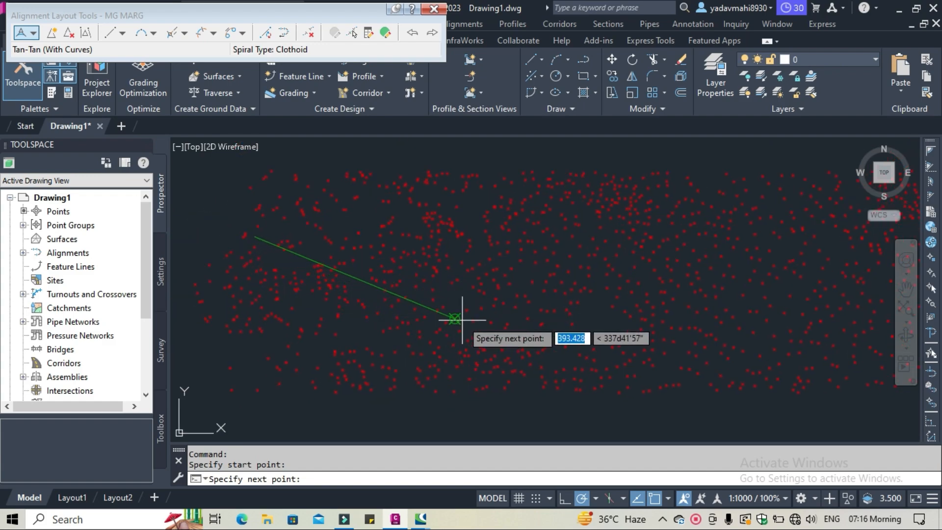
scroll(429, 289, "up", 3)
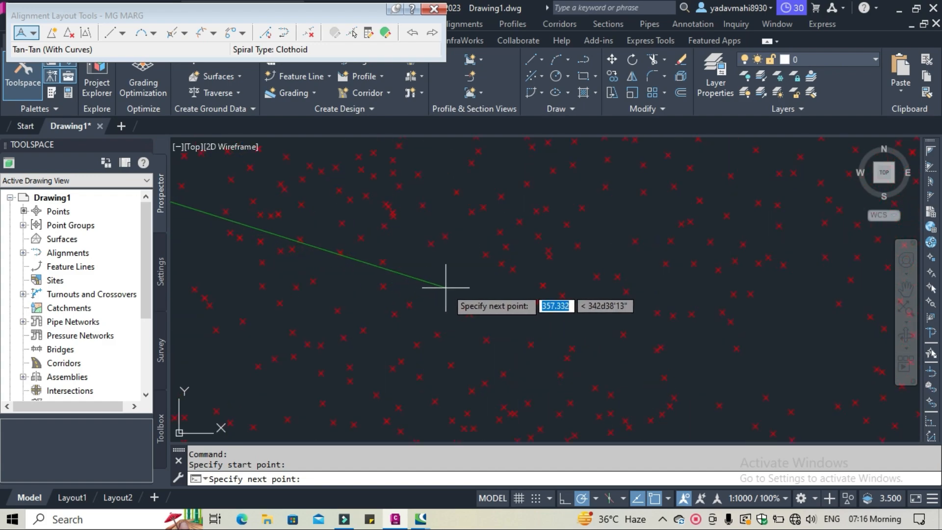
left_click(451, 288)
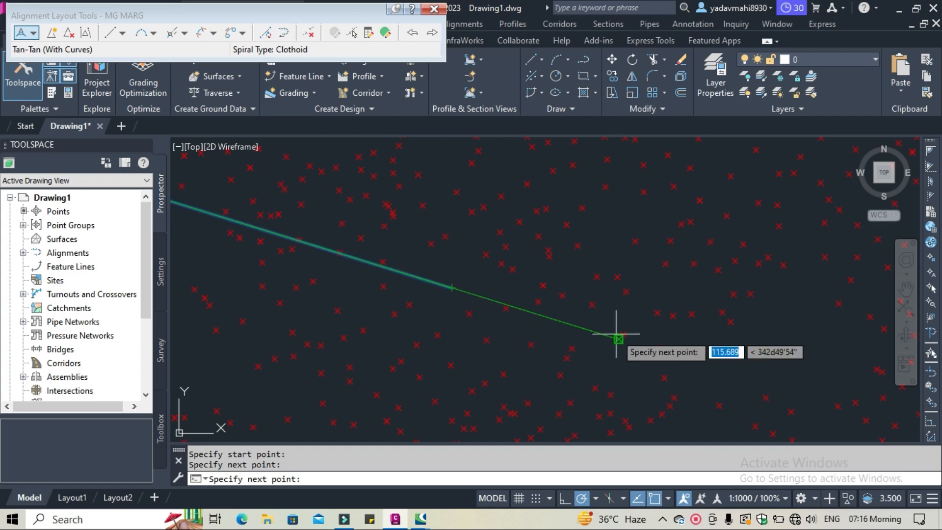
Step: Continue the alignment southeast to near the strip's southern edge, then east-northeast, and finish it with a northeast tangent about 190 m long
middle_click_drag(616, 336, 402, 254)
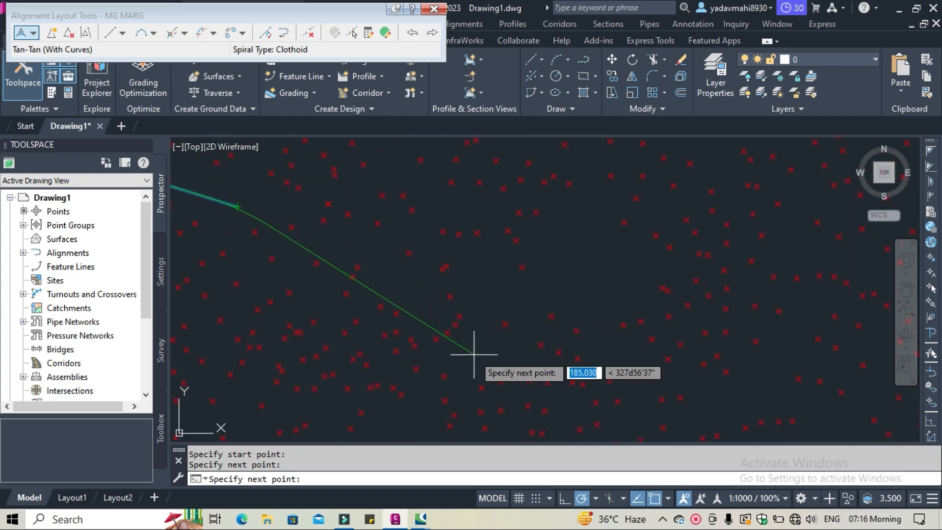
left_click(558, 407)
middle_click_drag(738, 371, 511, 372)
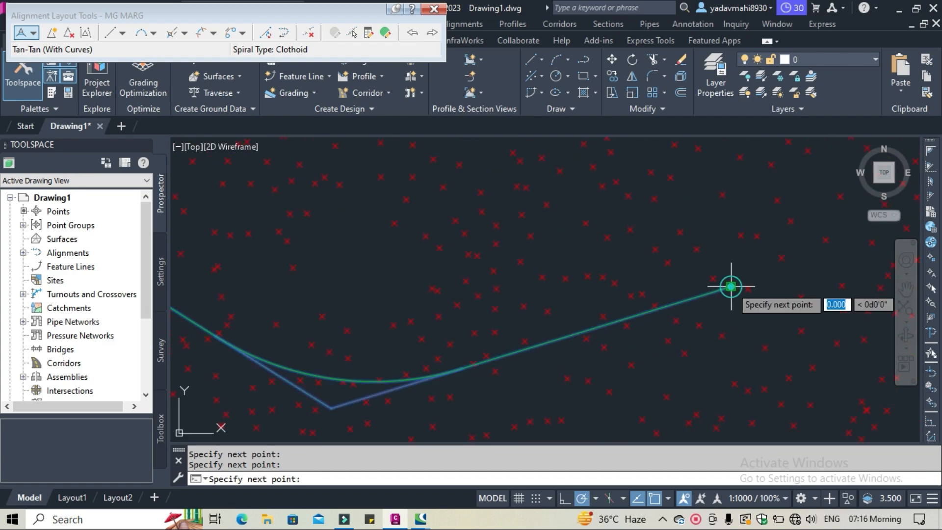
scroll(780, 252, "down", 4)
middle_click_drag(780, 252, 416, 305)
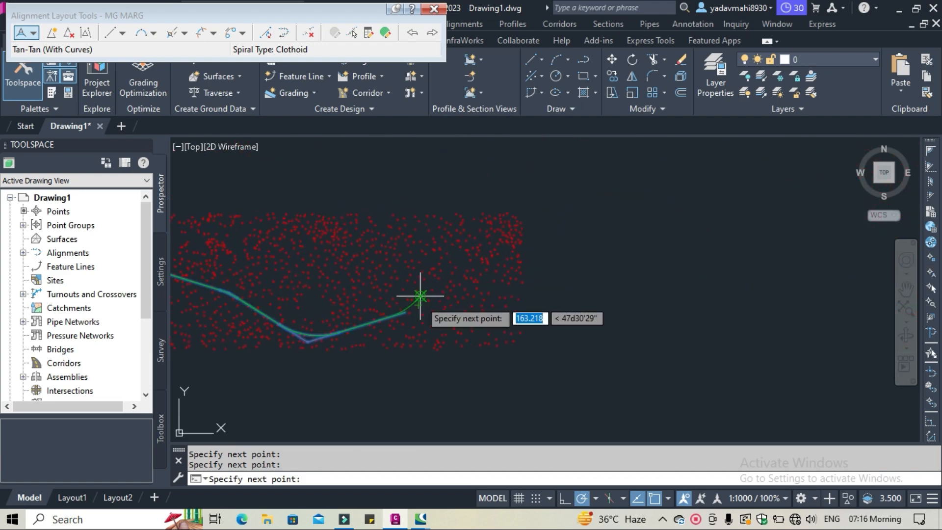
scroll(416, 302, "up", 6)
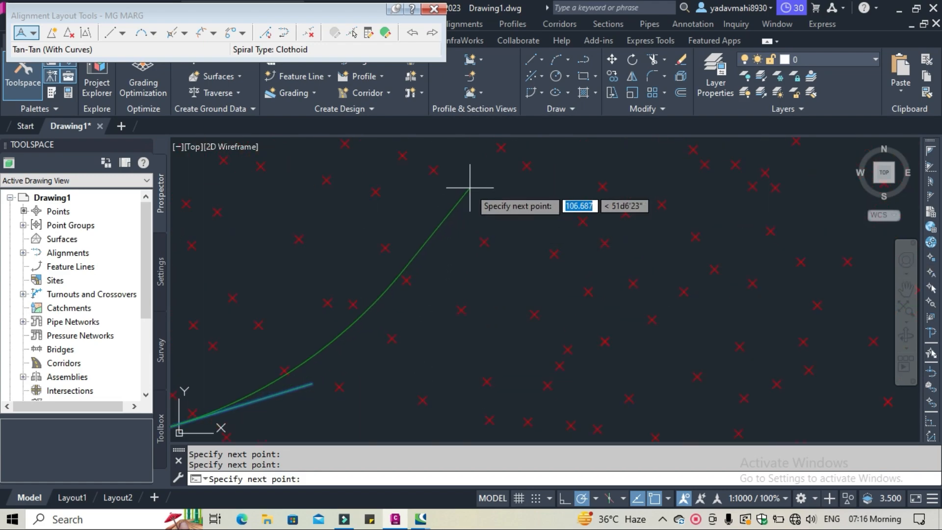
middle_click_drag(473, 190, 576, 287)
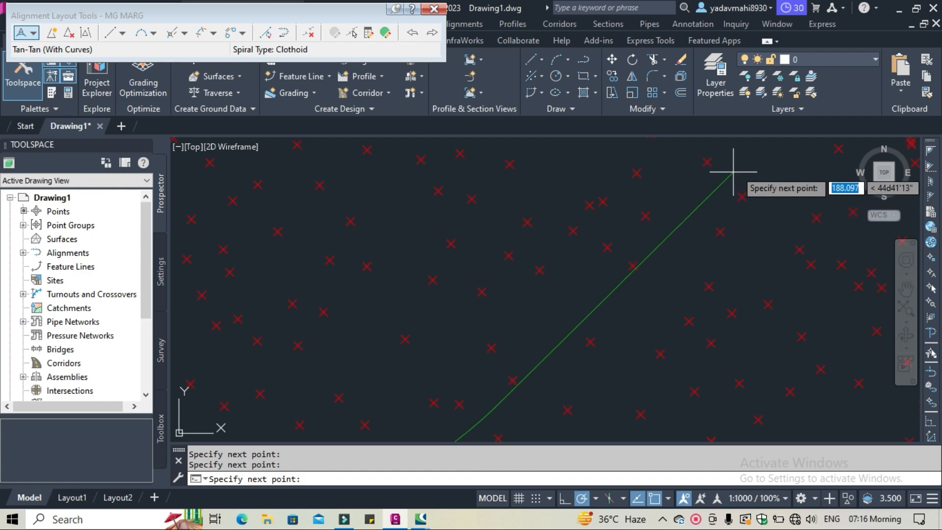
left_click(741, 159)
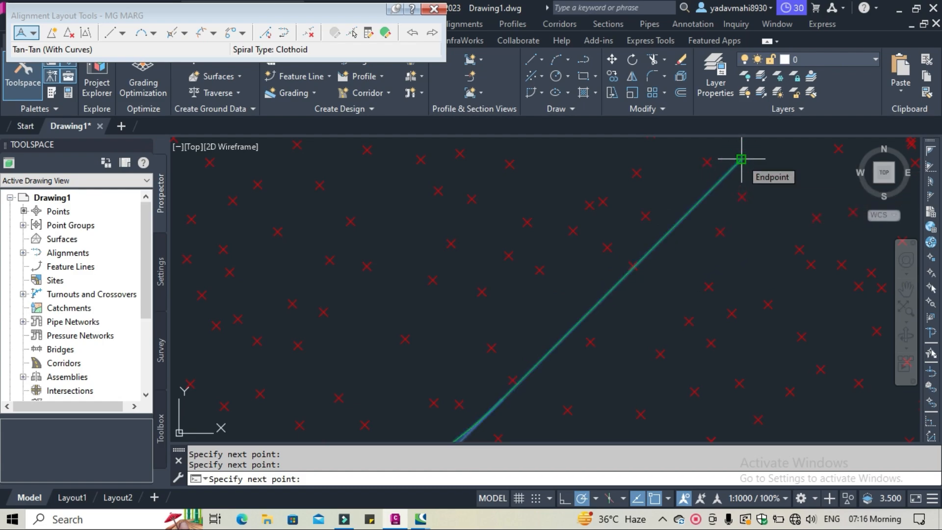
key("Return")
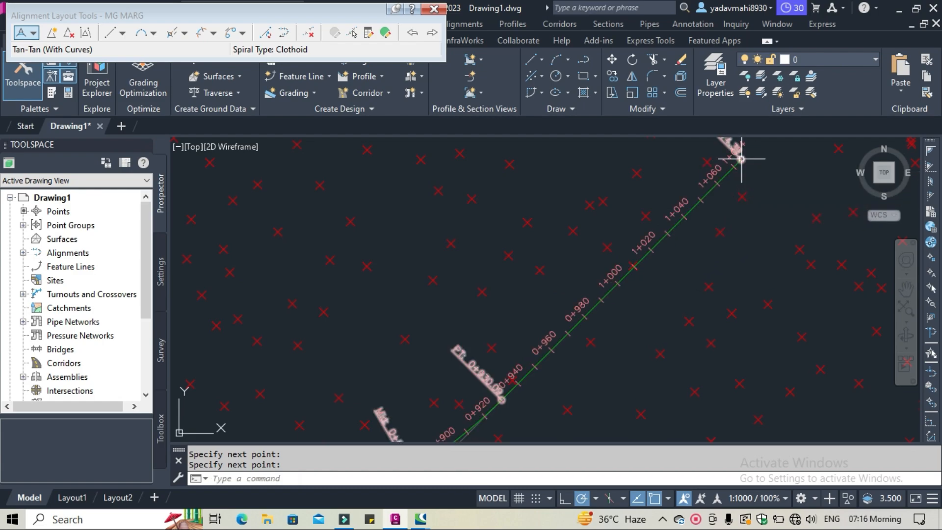
Step: Examine the MG MARG station labels at the alignment's western start and around its first curve
scroll(741, 158, "down", 5)
middle_click_drag(467, 266, 684, 194)
middle_click_drag(510, 208, 896, 287)
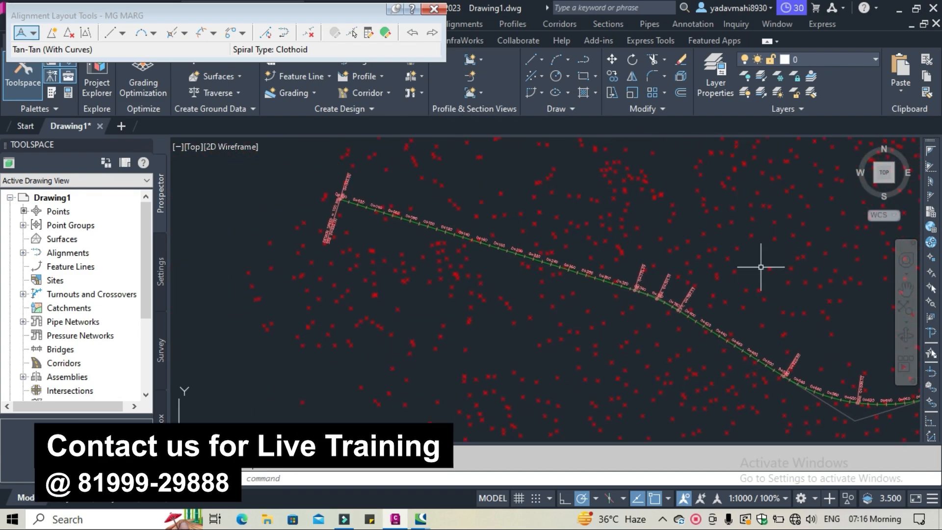
scroll(337, 185, "up", 6)
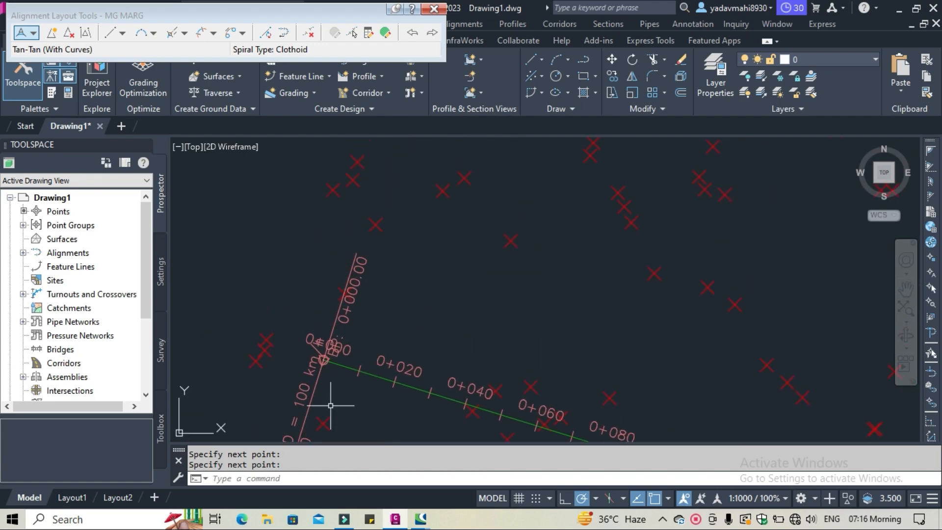
scroll(326, 347, "up", 4)
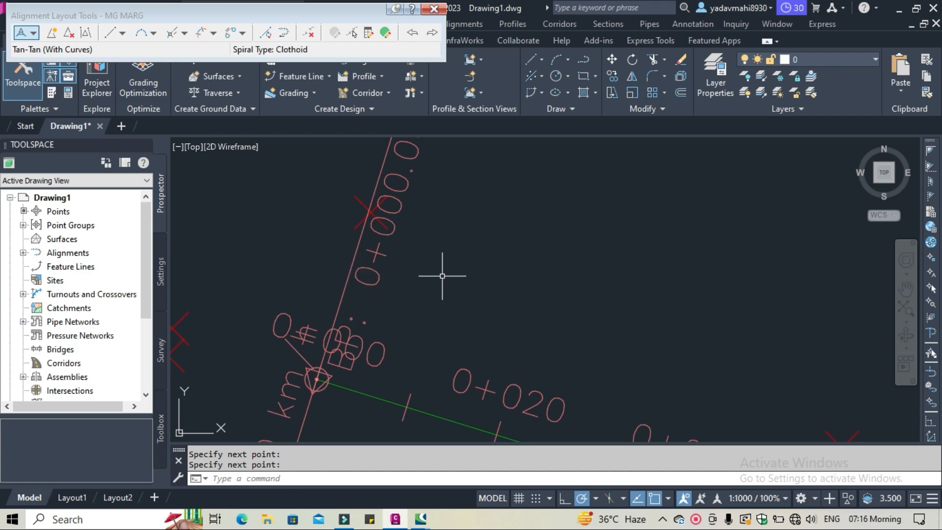
scroll(443, 267, "down", 5)
middle_click_drag(690, 327, 146, 246)
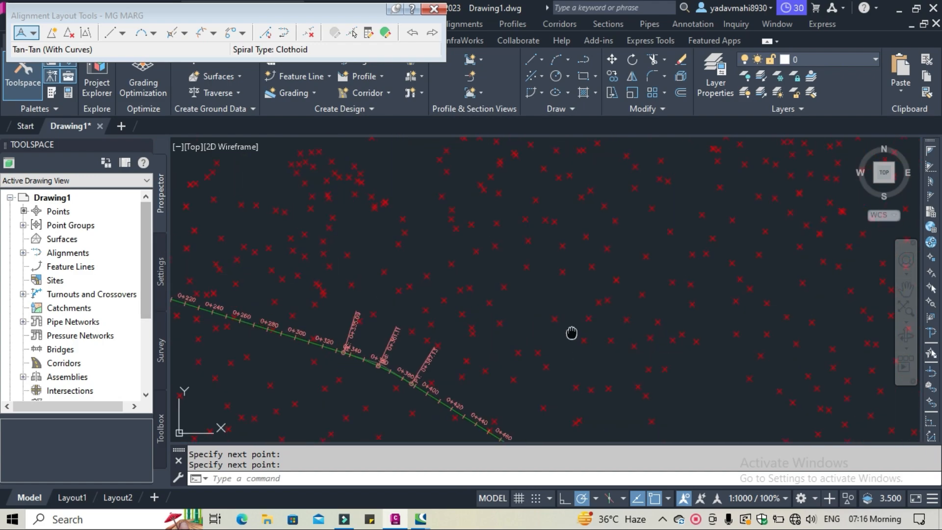
middle_click_drag(569, 332, 405, 247)
middle_click_drag(372, 312, 565, 315)
scroll(365, 251, "up", 4)
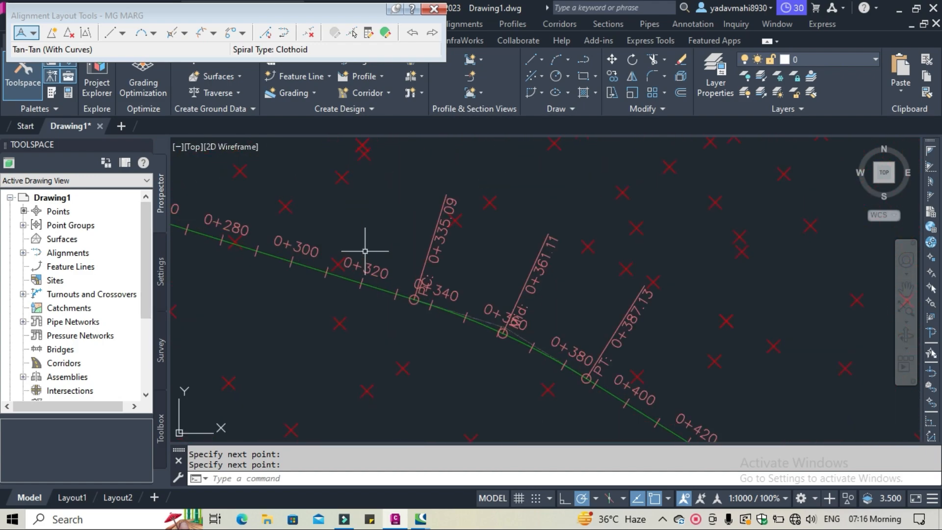
middle_click_drag(365, 250, 304, 248)
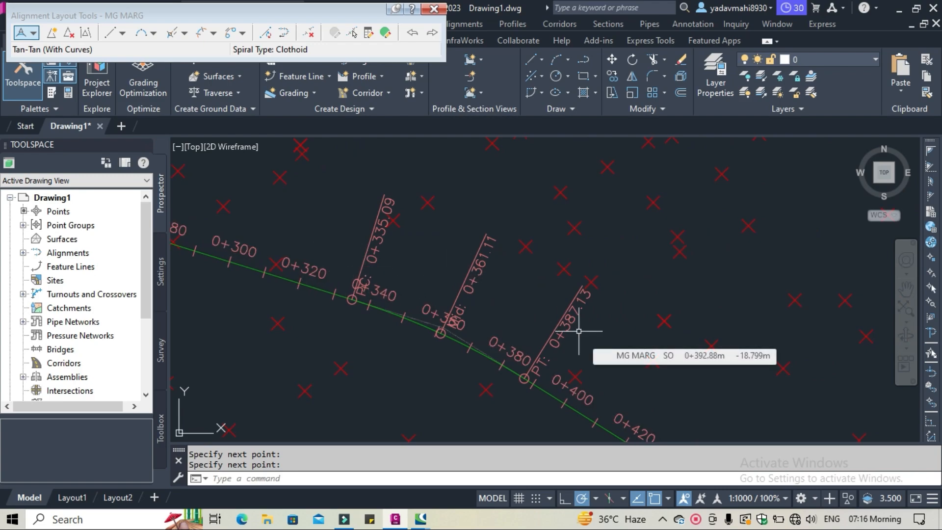
Step: Follow the alignment eastward through the remaining curves and examine the end-point station label
scroll(578, 331, "down", 6)
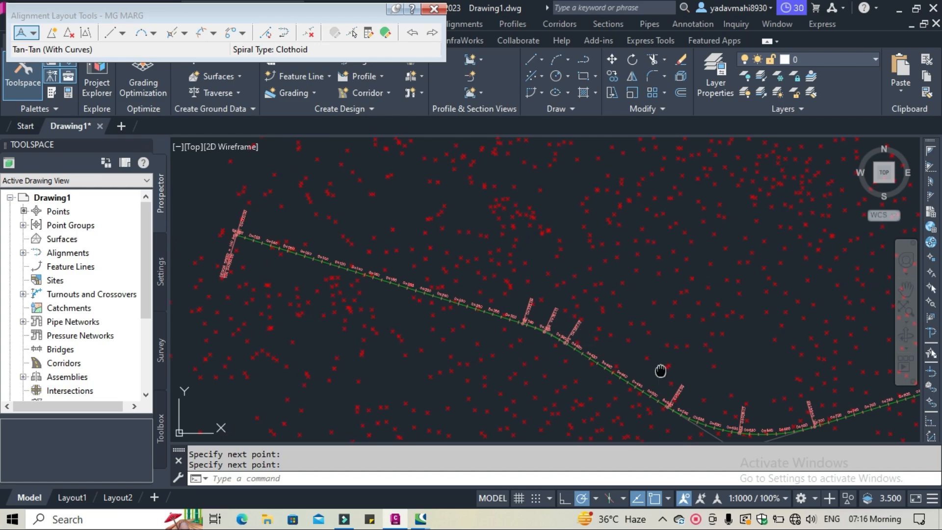
middle_click_drag(657, 374, 311, 252)
middle_click_drag(508, 293, 382, 350)
middle_click_drag(494, 269, 431, 367)
scroll(550, 273, "up", 5)
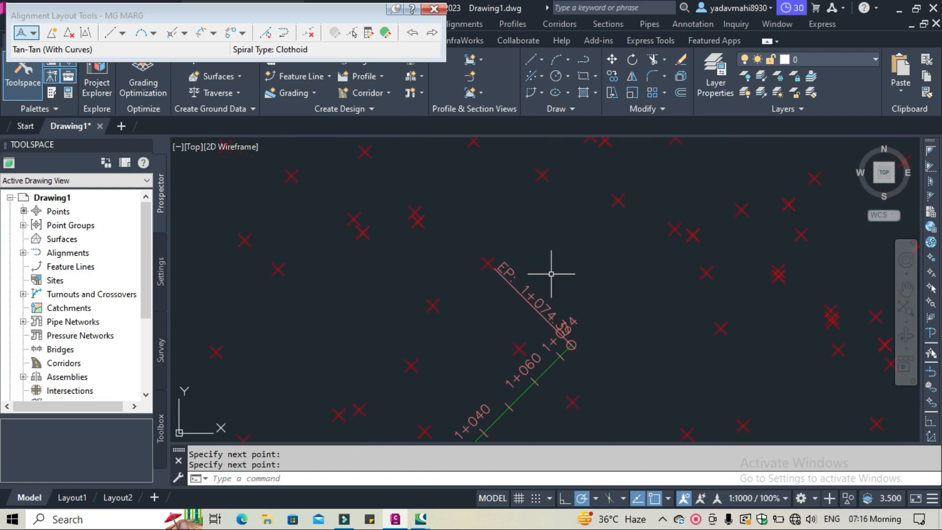
scroll(551, 274, "up", 3)
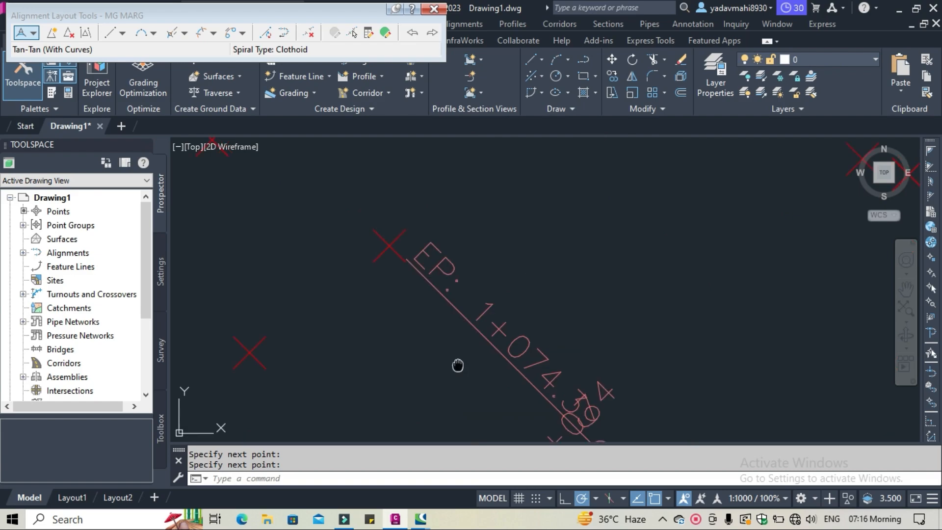
scroll(474, 288, "up", 2)
scroll(473, 288, "down", 6)
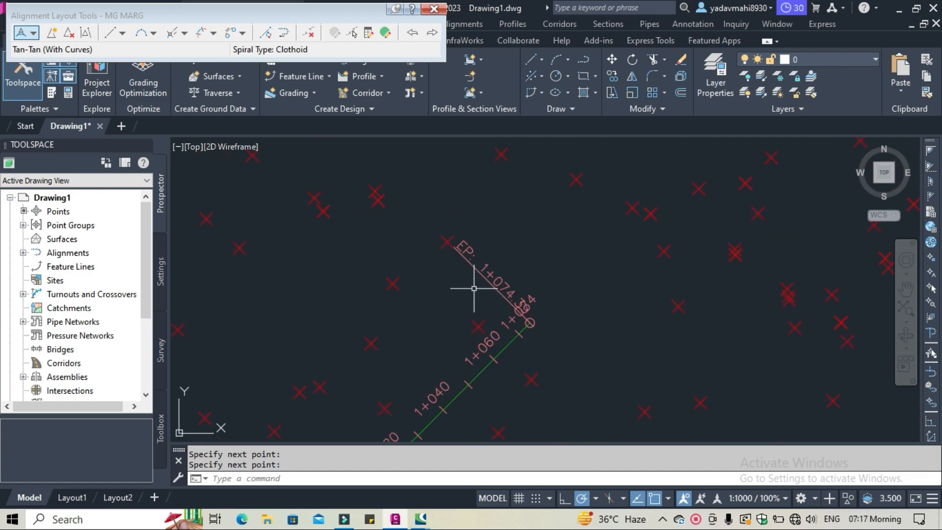
scroll(393, 353, "down", 5)
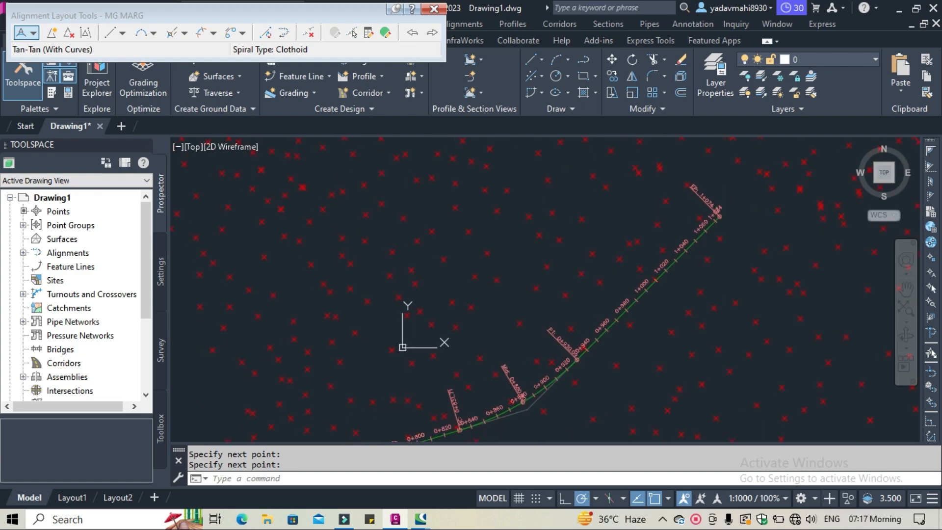
Step: Examine the MG MARG station labels between 0+400 and 0+460 and close the alignment layout tools
mouse_move(488, 339)
middle_mouse_down()
mouse_move(648, 298)
mouse_move(630, 330)
middle_mouse_up()
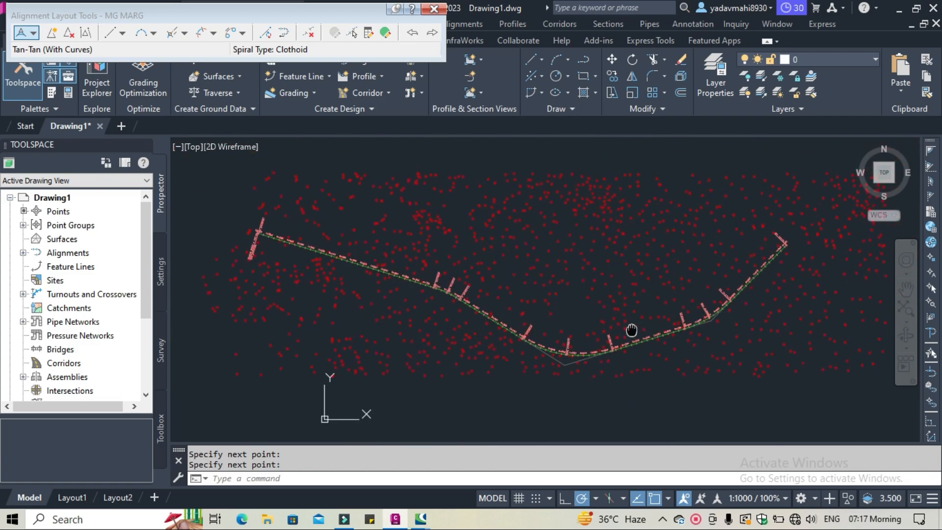
scroll(442, 311, "up", 5)
scroll(631, 273, "up", 3)
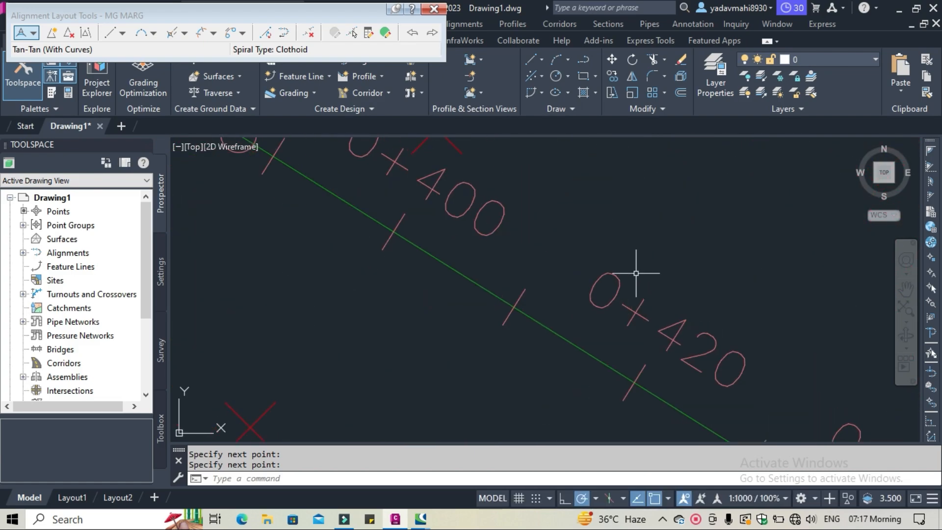
scroll(634, 275, "up", 2)
middle_click_drag(420, 331, 255, 196)
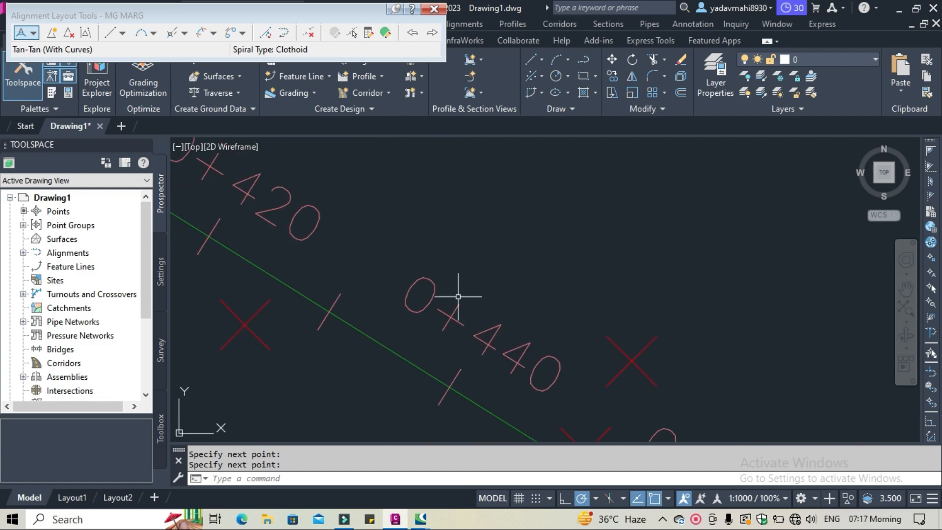
scroll(554, 348, "down", 2)
middle_click_drag(554, 348, 539, 333)
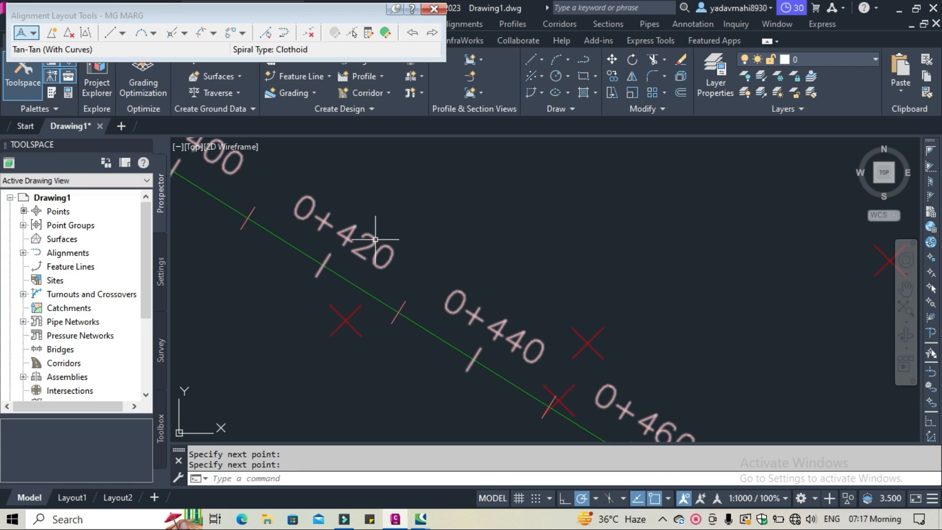
middle_click_drag(527, 298, 473, 251)
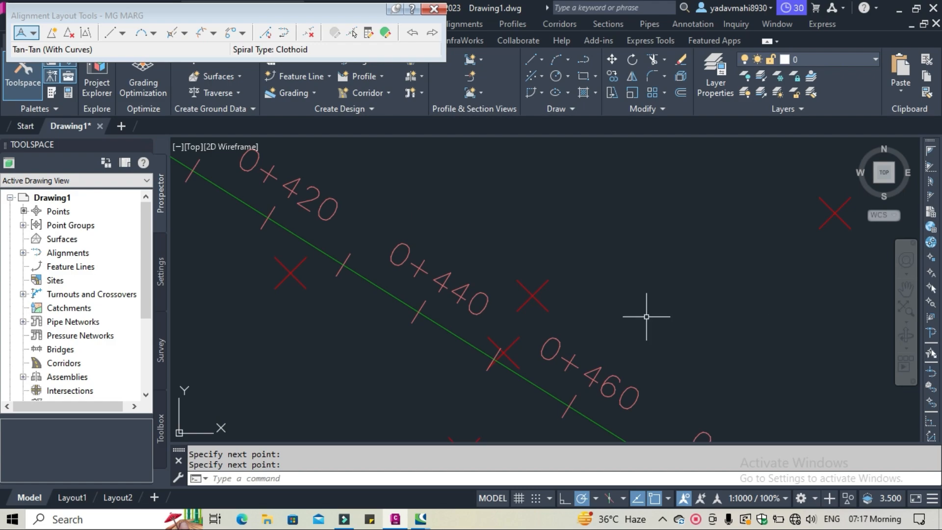
scroll(641, 315, "down", 10)
scroll(646, 317, "down", 3)
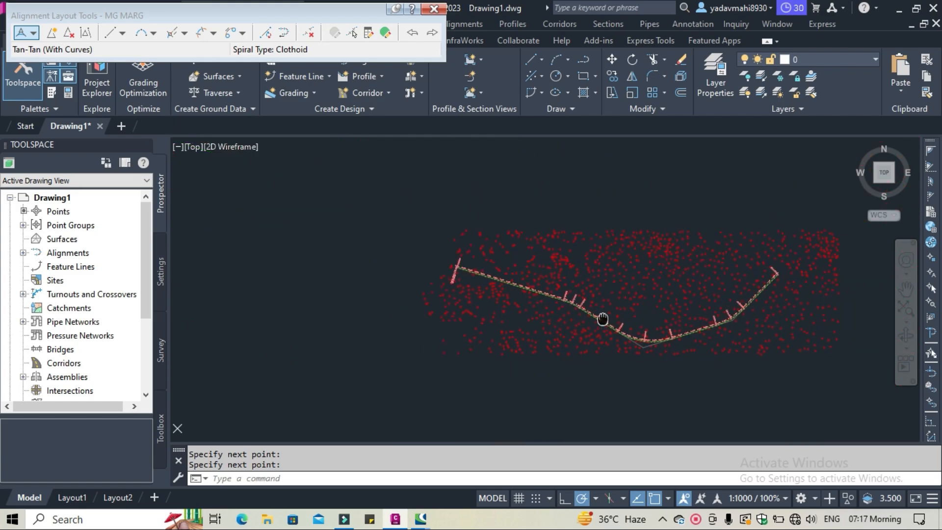
scroll(604, 317, "up", 4)
middle_click_drag(602, 317, 561, 319)
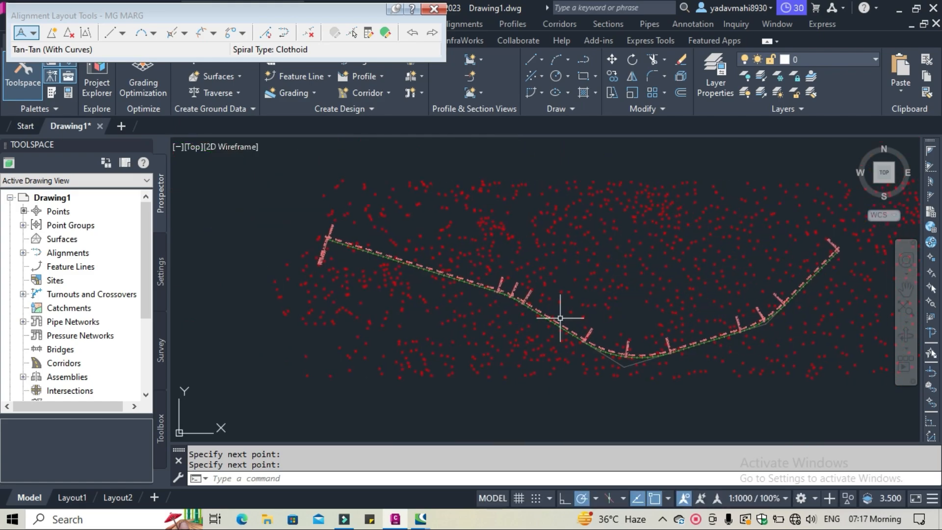
left_click(430, 8)
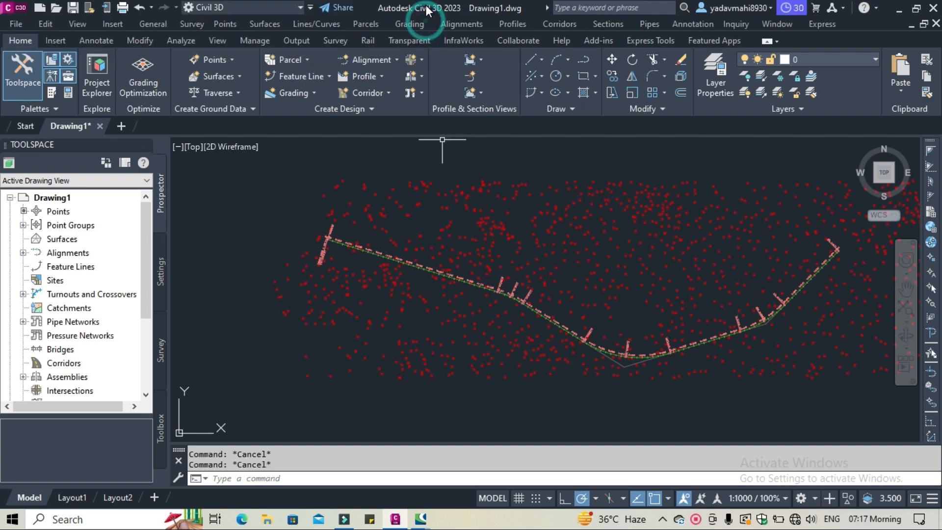
Step: Create a new point group and name it EX Group
left_click(55, 226)
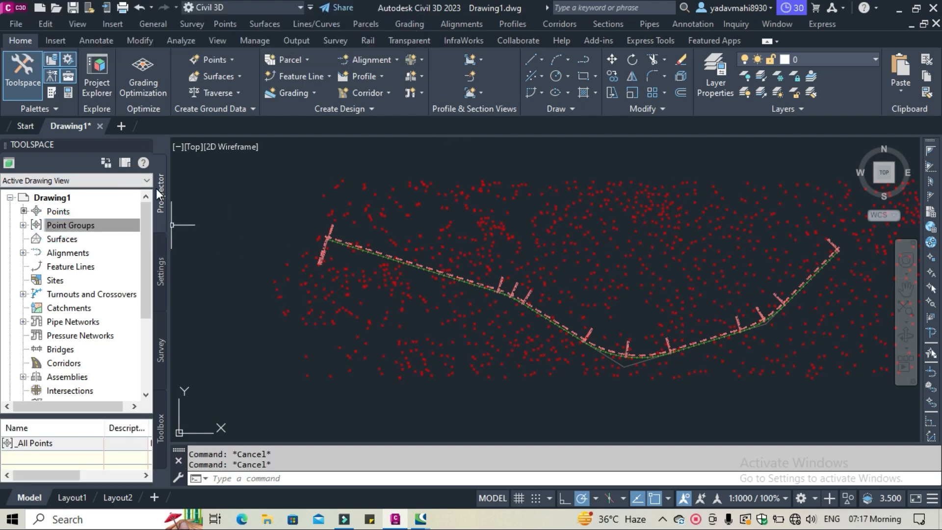
left_click(74, 227)
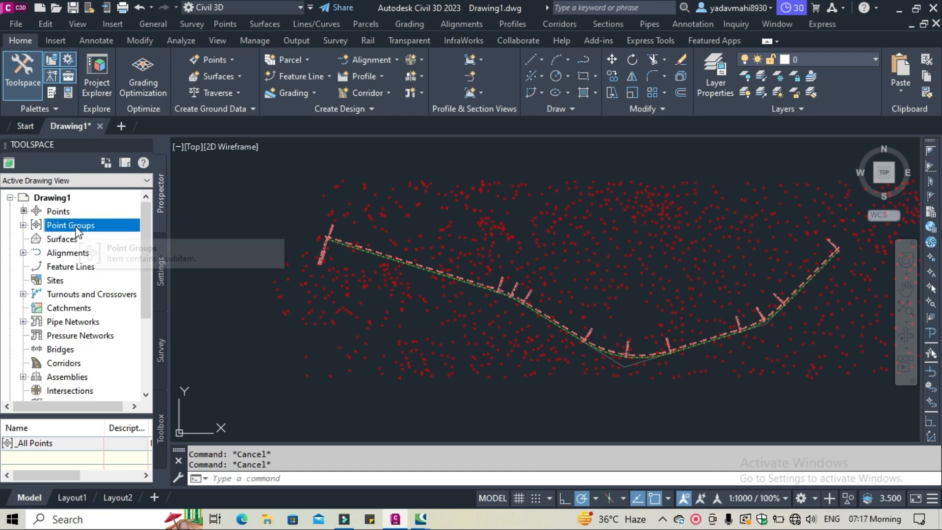
right_click(77, 231)
left_click(128, 251)
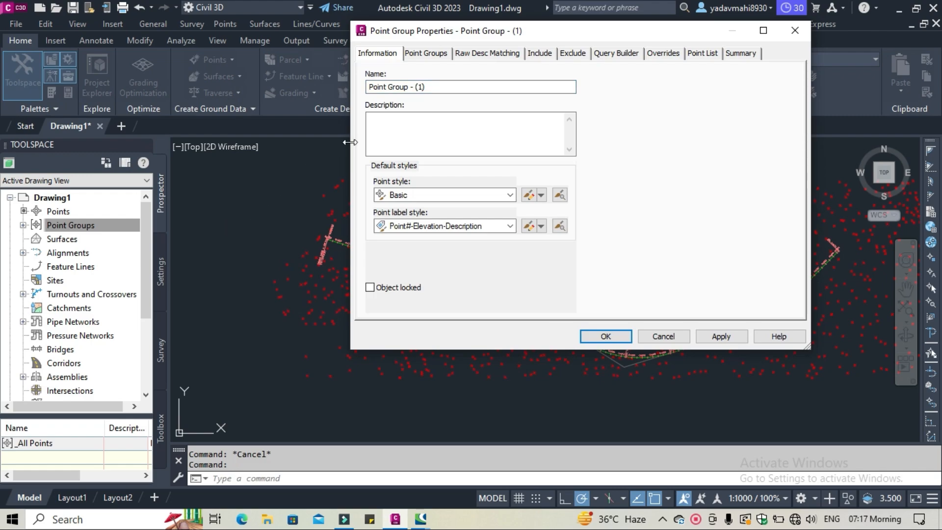
left_click_drag(448, 88, 335, 95)
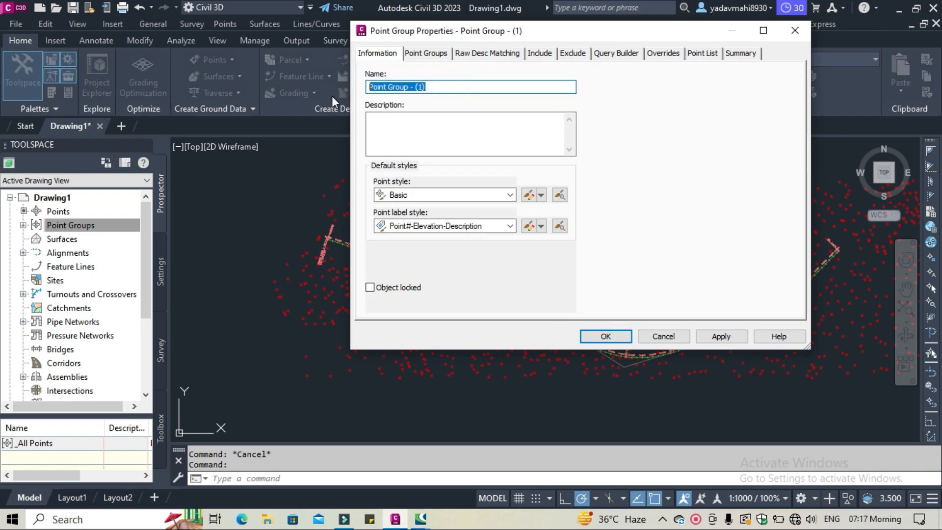
type("E")
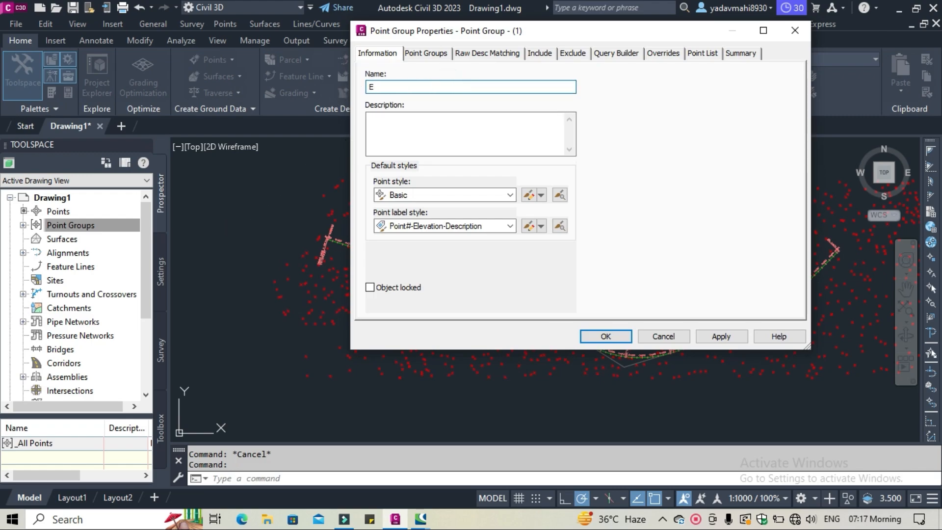
type("X Group")
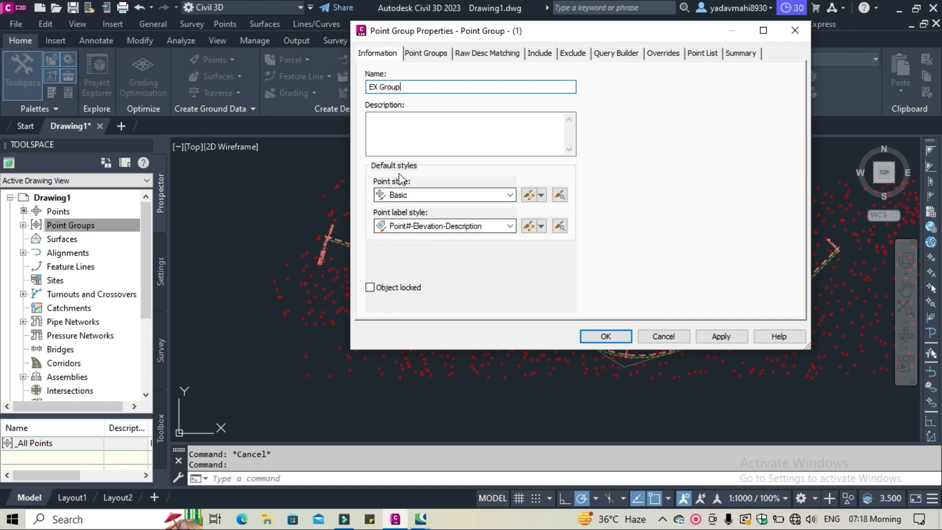
left_click(511, 195)
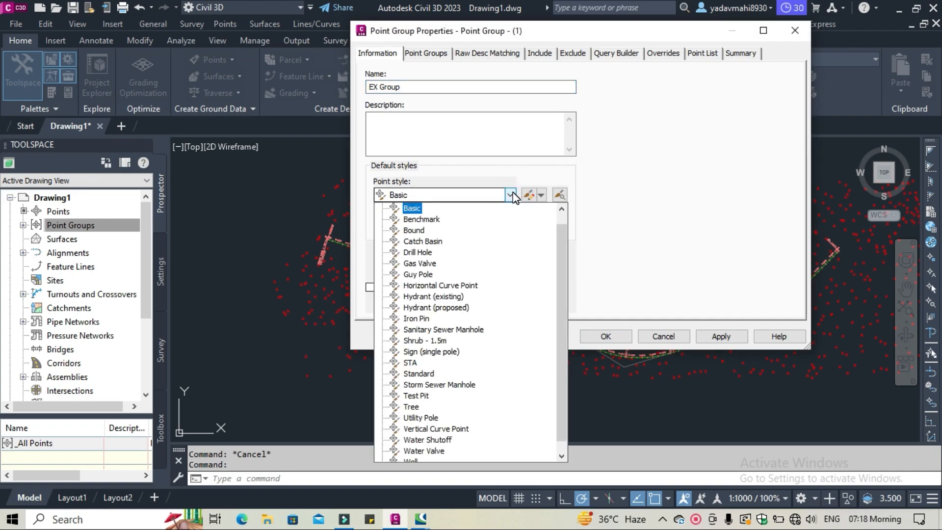
left_click(511, 195)
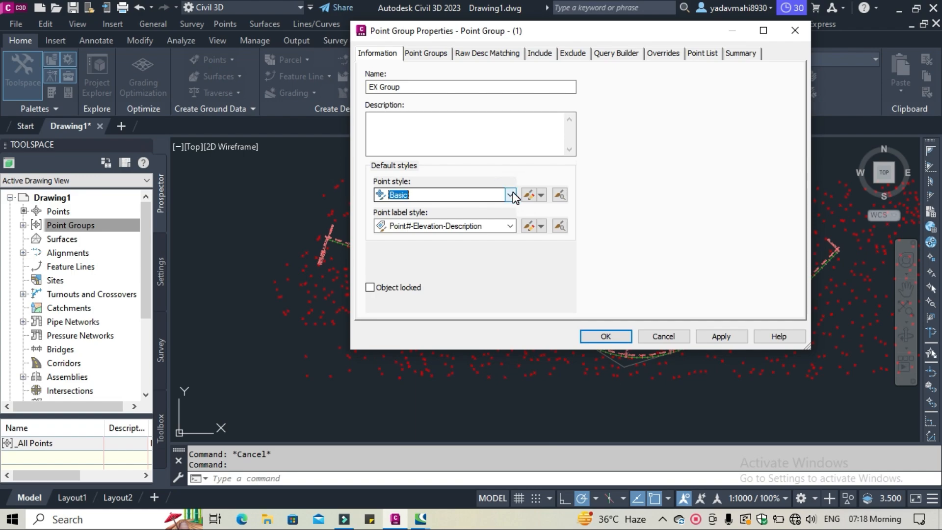
left_click(542, 196)
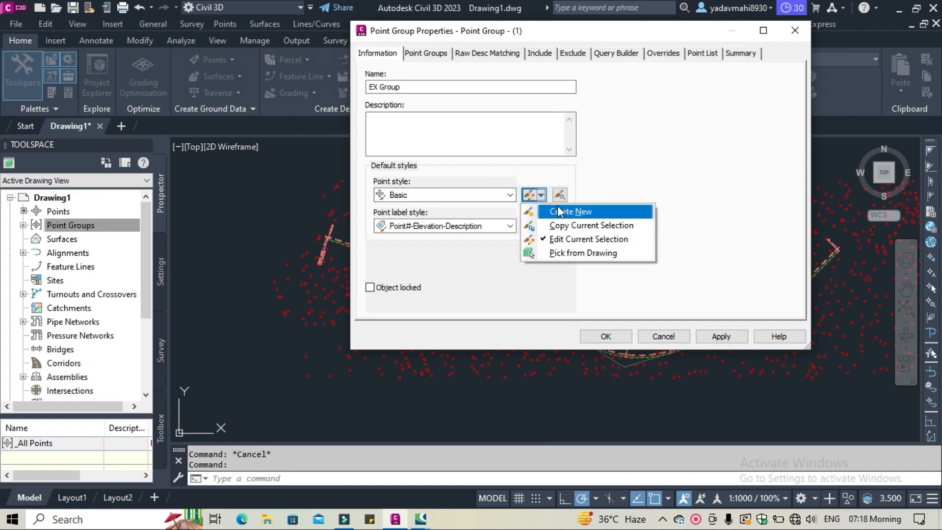
left_click(541, 195)
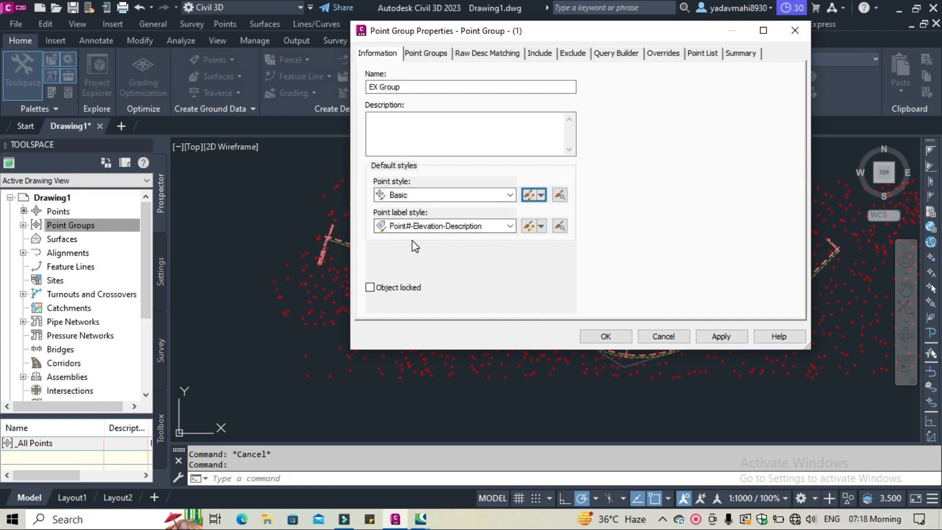
left_click_drag(578, 37, 420, 3)
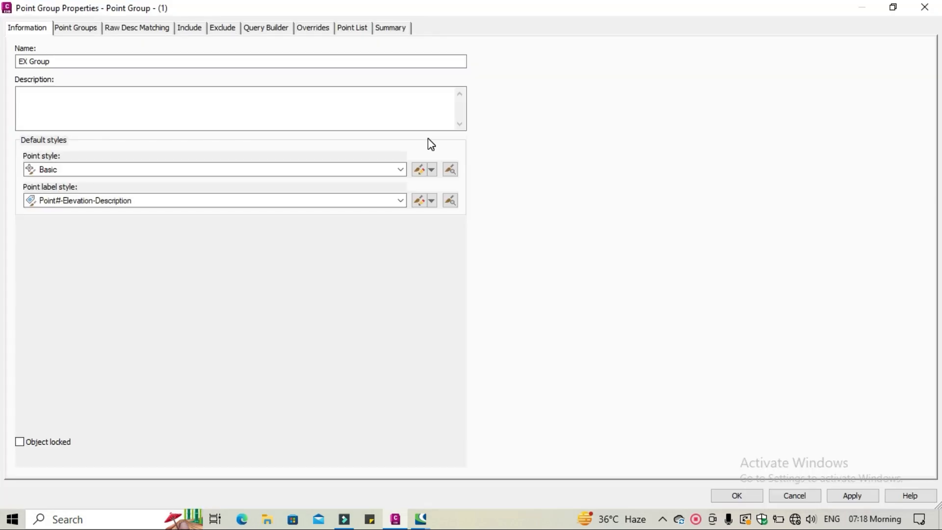
left_click(882, 10)
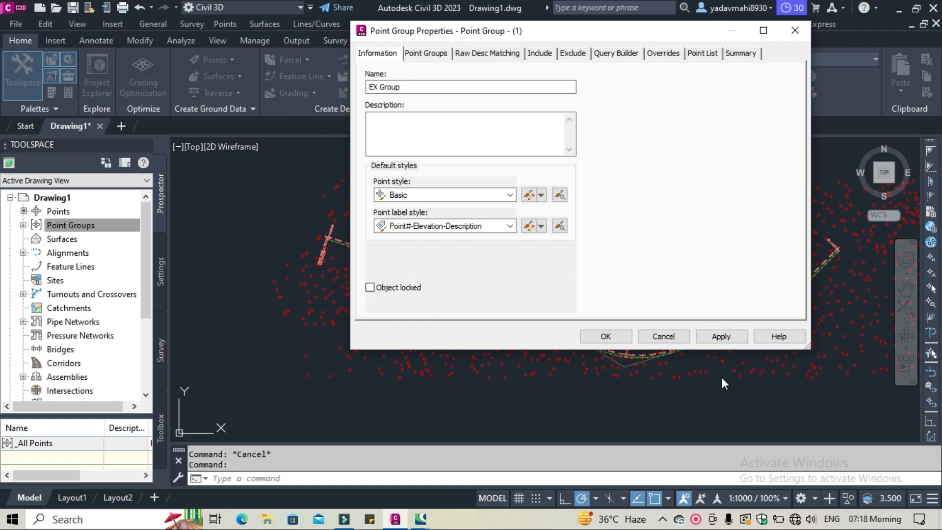
Step: Set both the default point label style and the default point style of EX Group to <none>
left_click(510, 226)
left_click(417, 240)
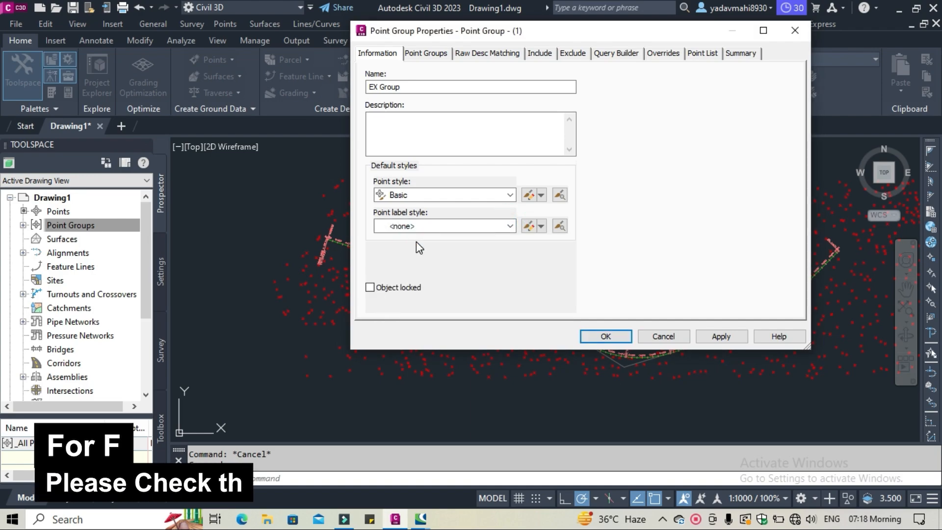
left_click(510, 197)
scroll(432, 242, "up", 1)
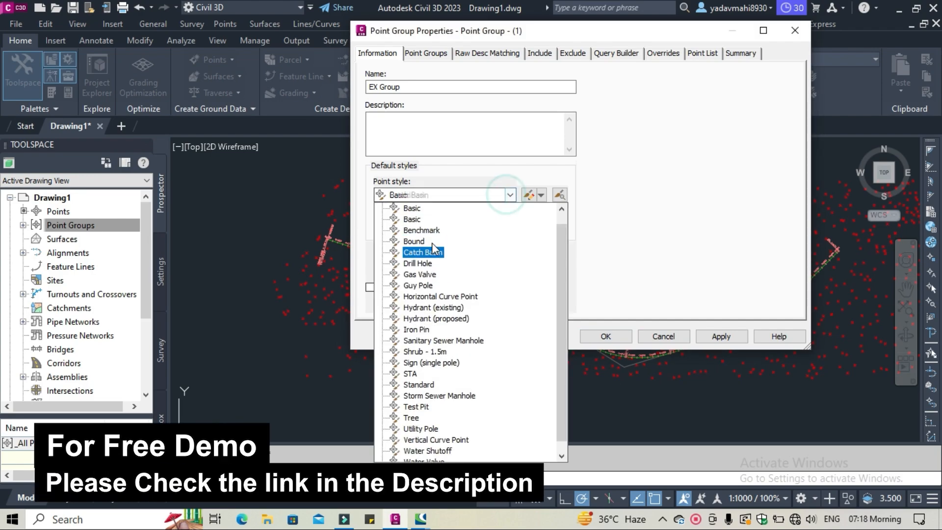
left_click(418, 204)
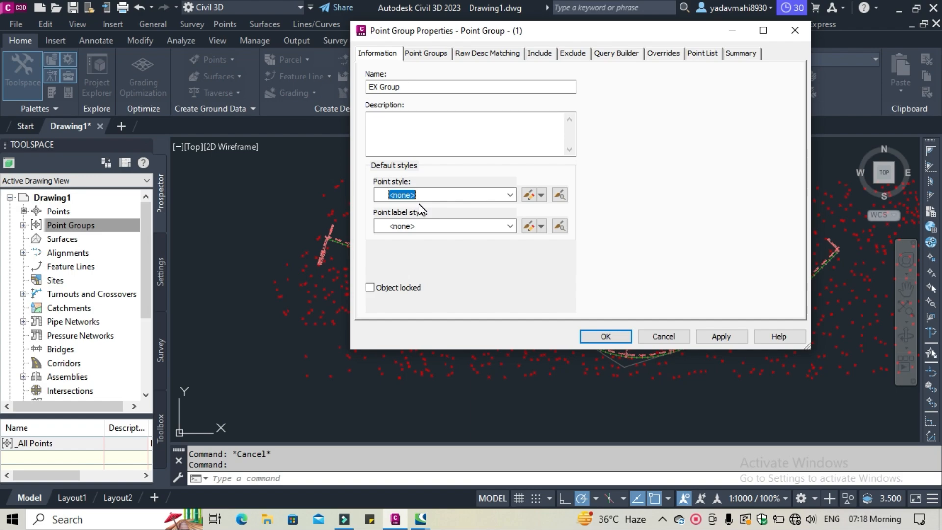
left_click(510, 226)
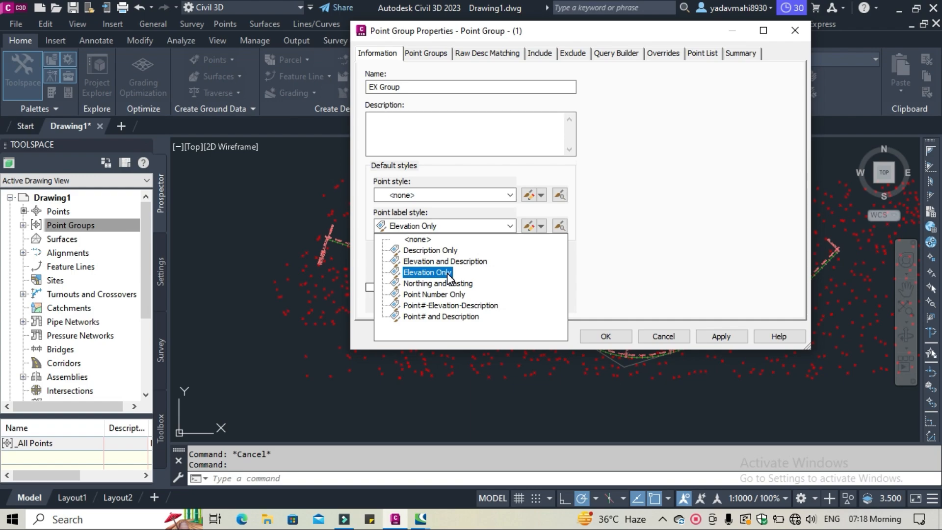
left_click(422, 250)
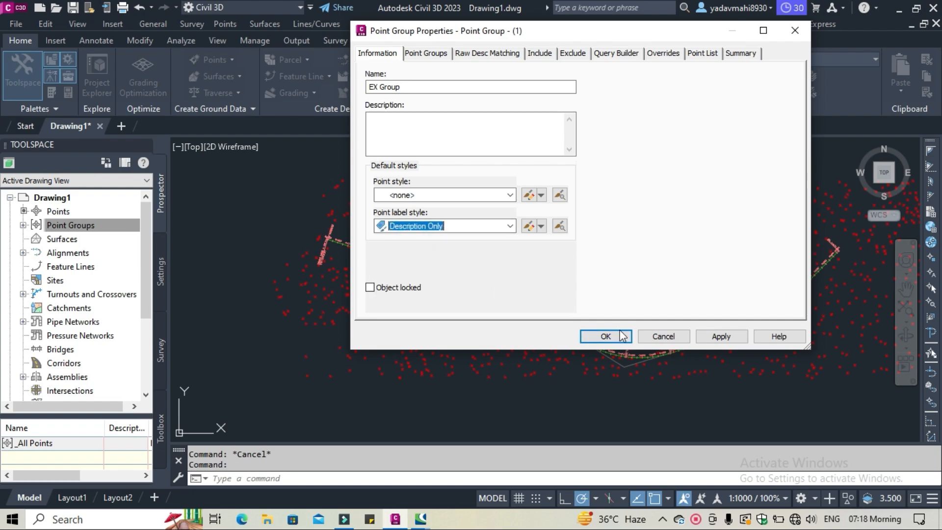
left_click(508, 226)
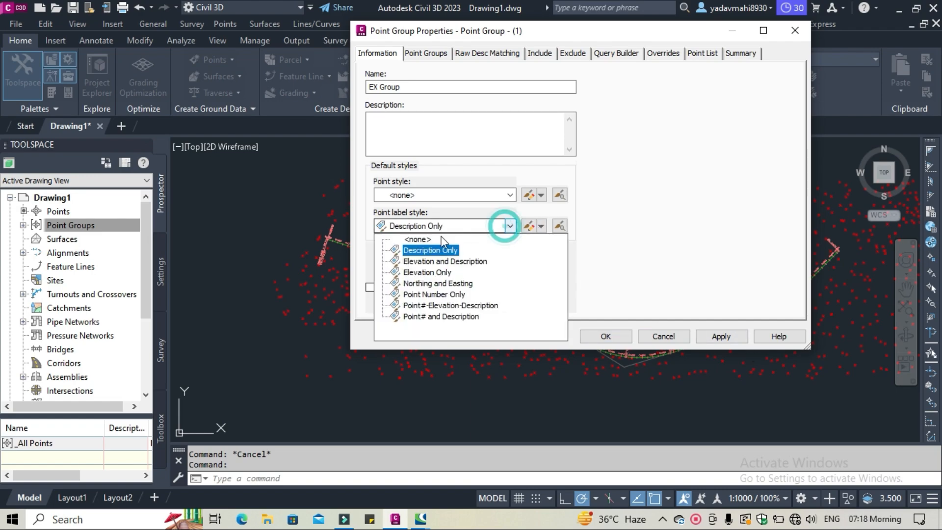
left_click(439, 240)
Step: Apply the group's style settings, include the _All Points group in EX Group, and finish creating the group
left_click(719, 337)
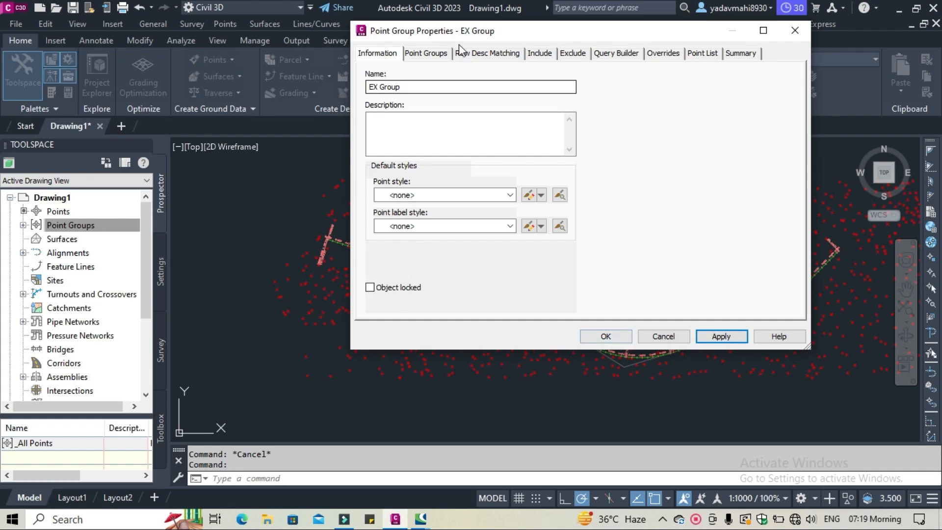
left_click(440, 52)
left_click(373, 93)
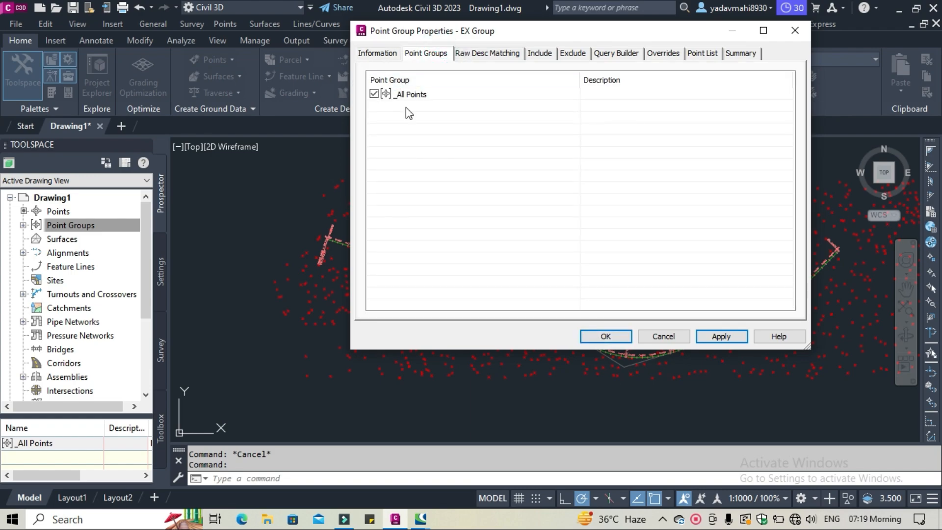
left_click(715, 337)
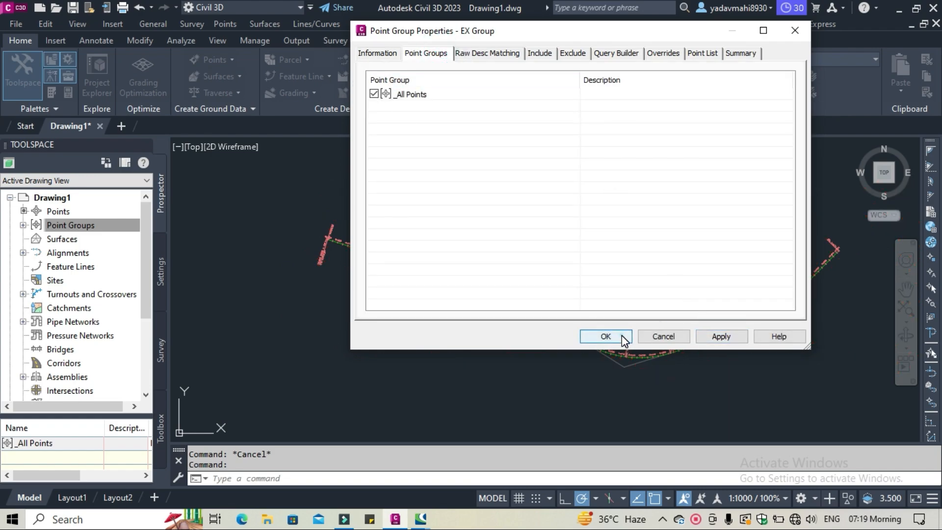
left_click(622, 336)
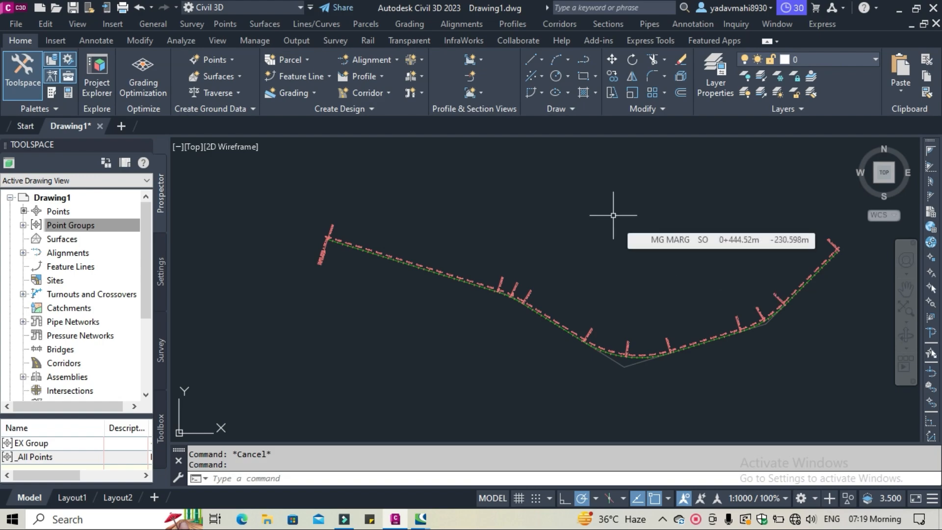
Step: Create a new TIN surface named EX Surface with the default contour style
right_click(68, 244)
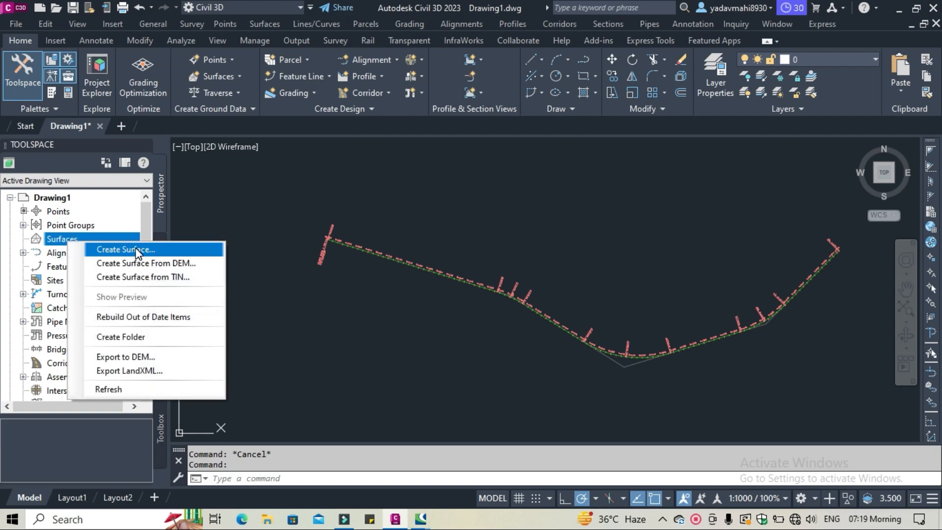
left_click(71, 238)
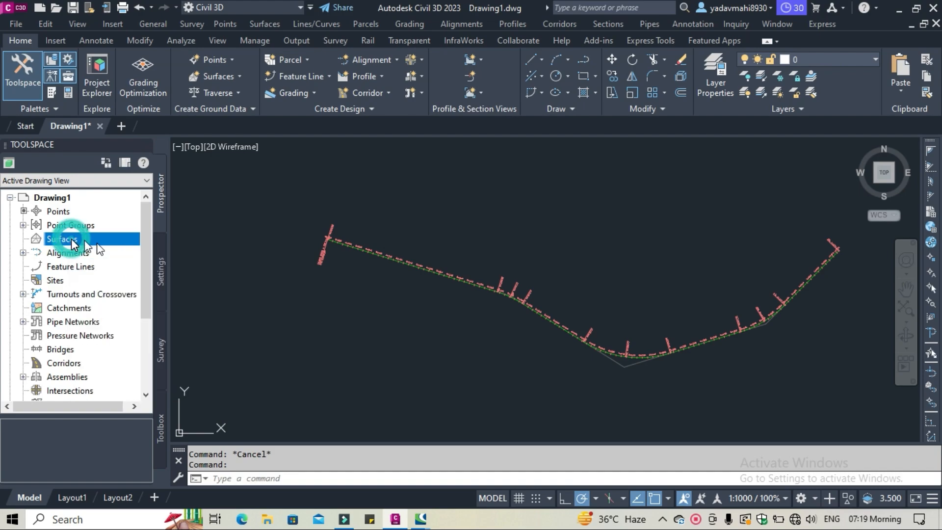
right_click(113, 237)
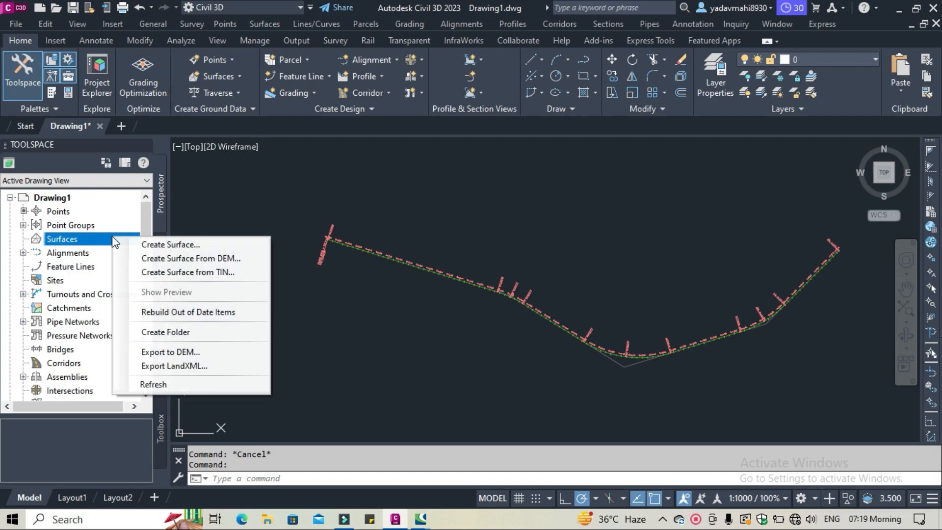
left_click(176, 244)
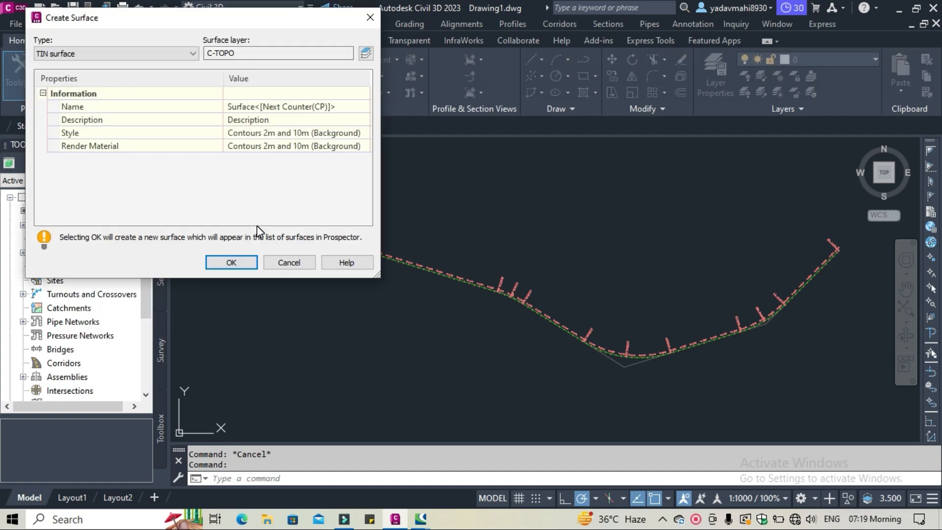
left_click(344, 107)
left_click_drag(335, 105, 256, 107)
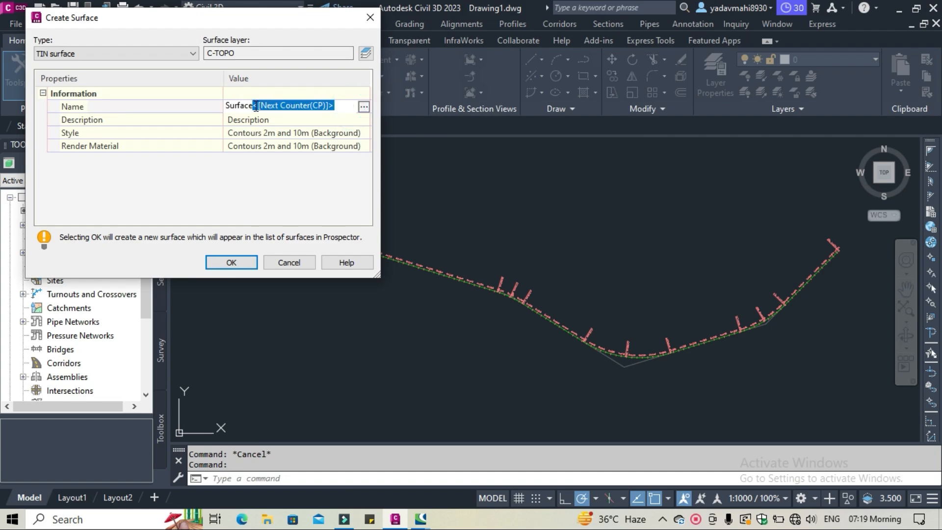
key("BackSpace")
key("Left")
key("Left")
key("Left")
key("Left")
key("Left")
key("Left")
key("Left")
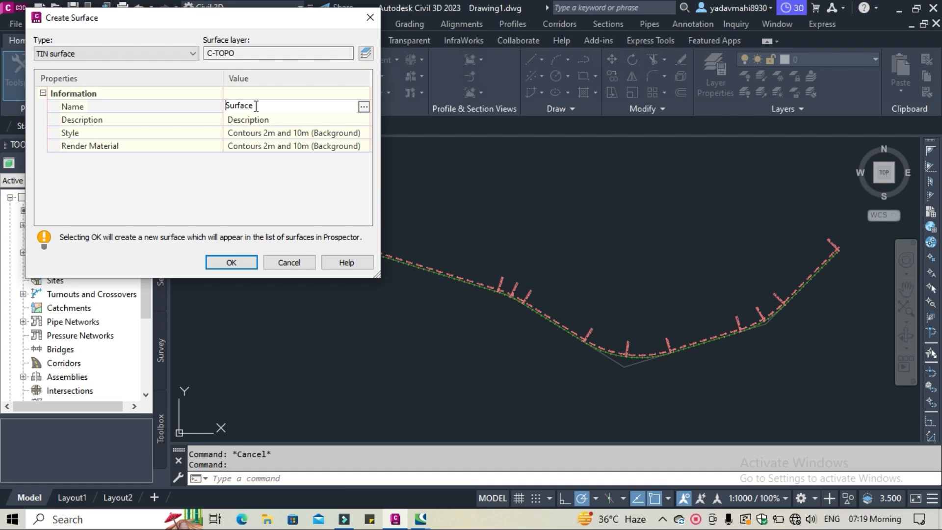
type("EX")
left_click(231, 263)
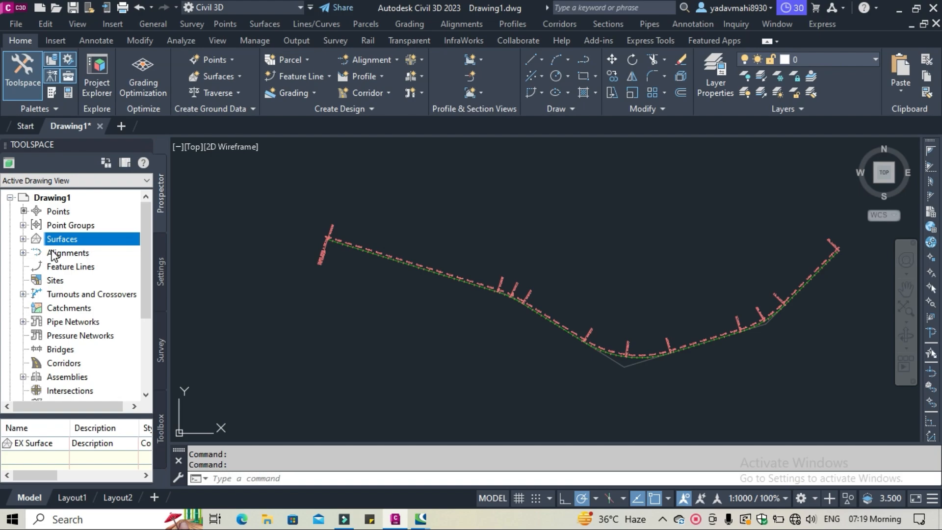
Step: Add the EX Group point group to the definition of EX Surface and apply it to build the surface
left_click(23, 238)
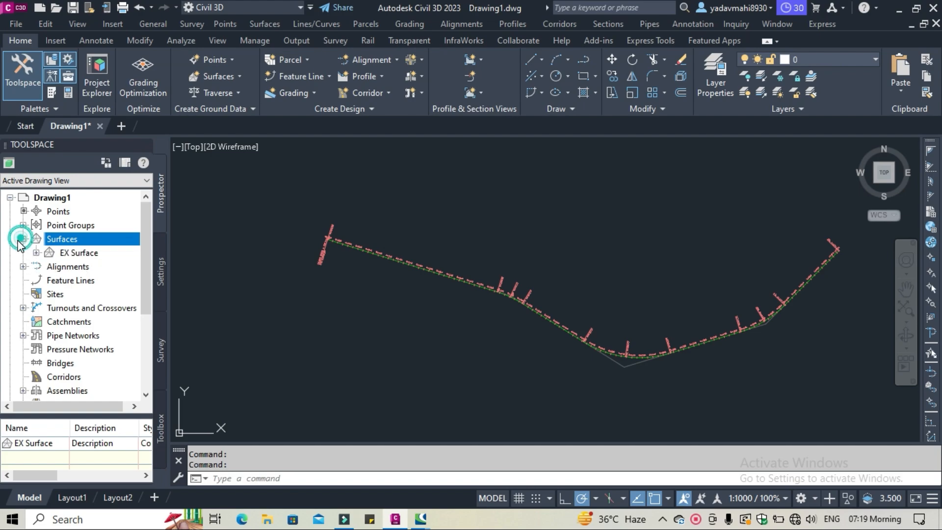
left_click(75, 253)
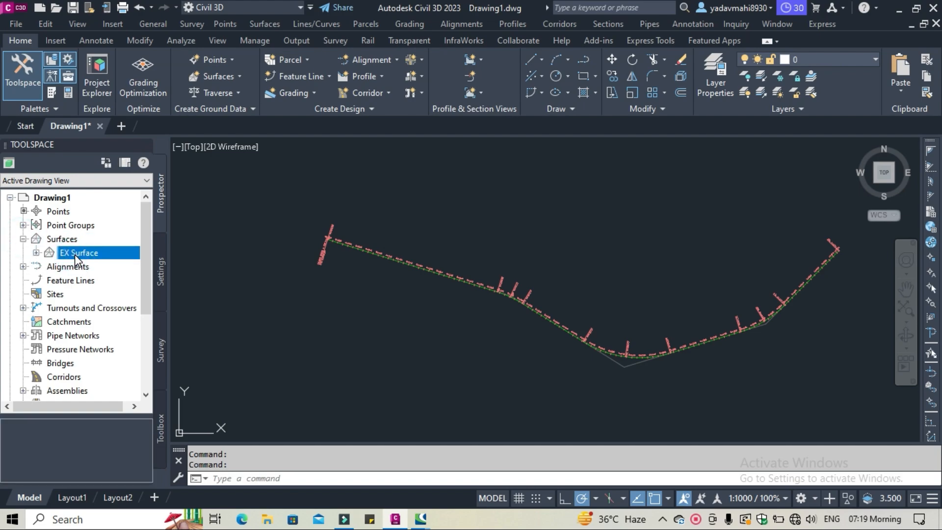
left_click(37, 253)
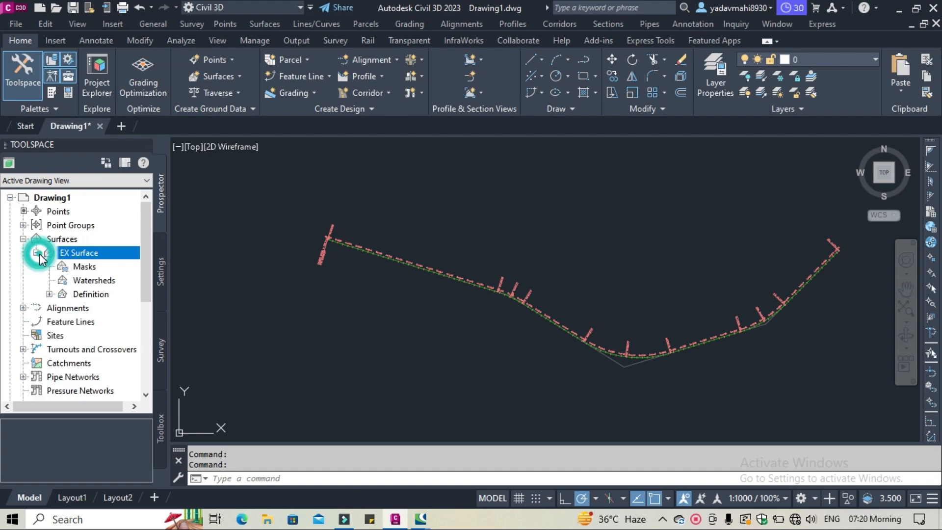
left_click(91, 294)
scroll(96, 295, "down", 1)
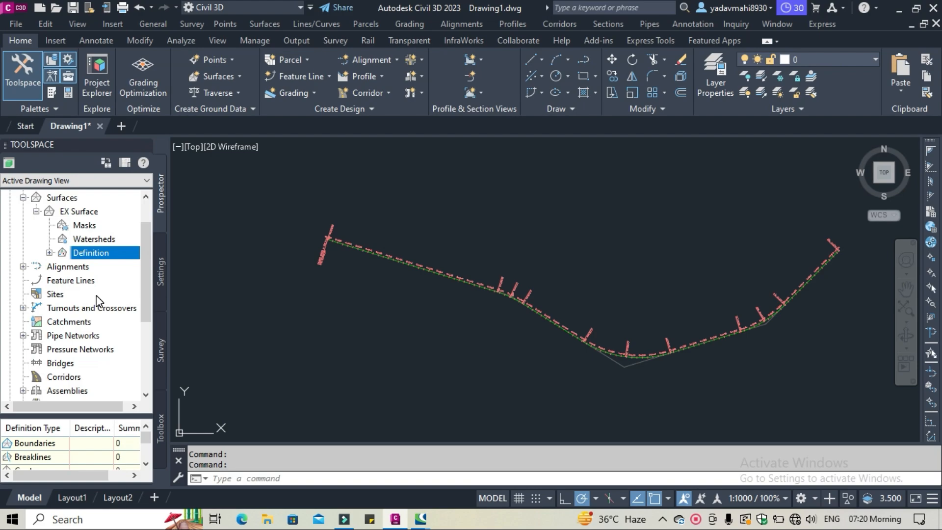
left_click(50, 253)
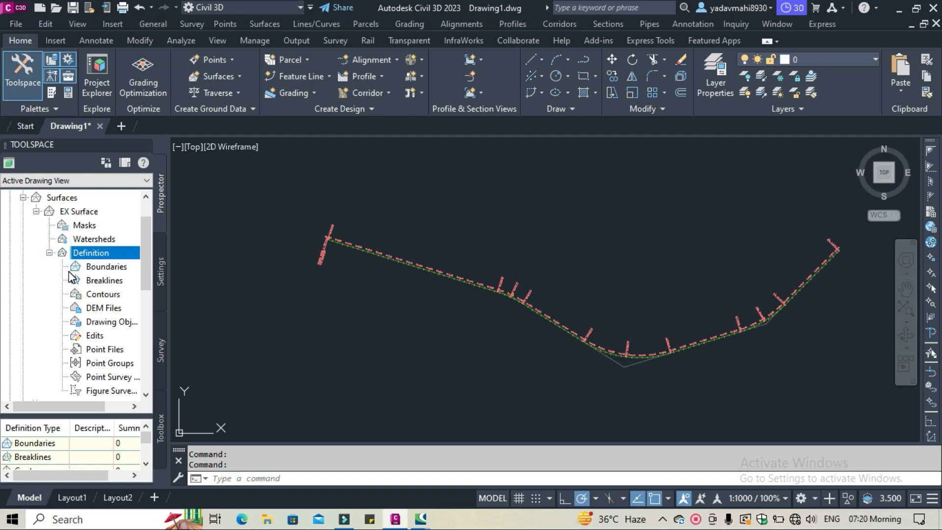
scroll(71, 274, "down", 1)
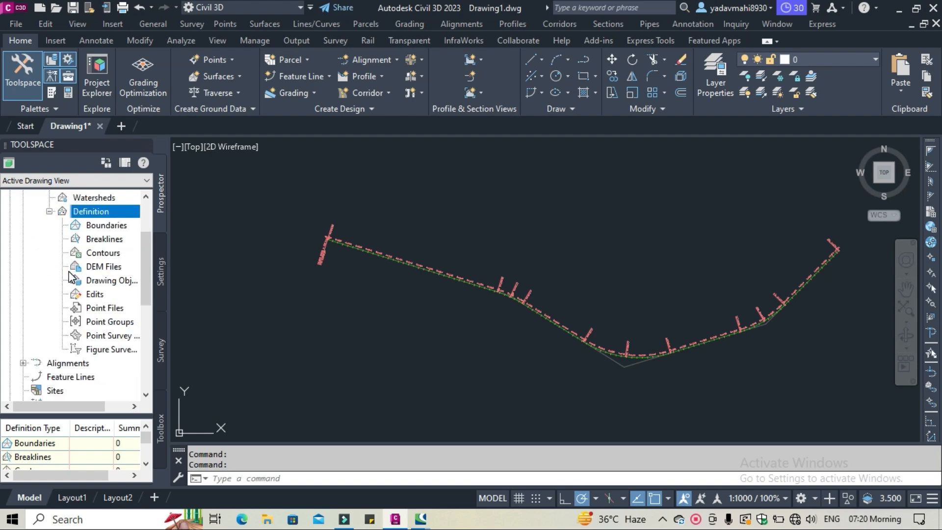
left_click(110, 322)
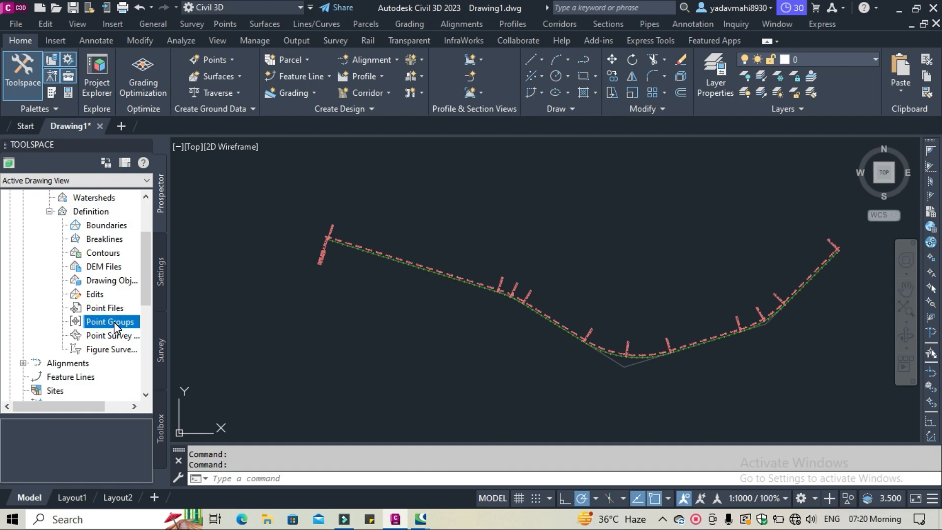
right_click(114, 322)
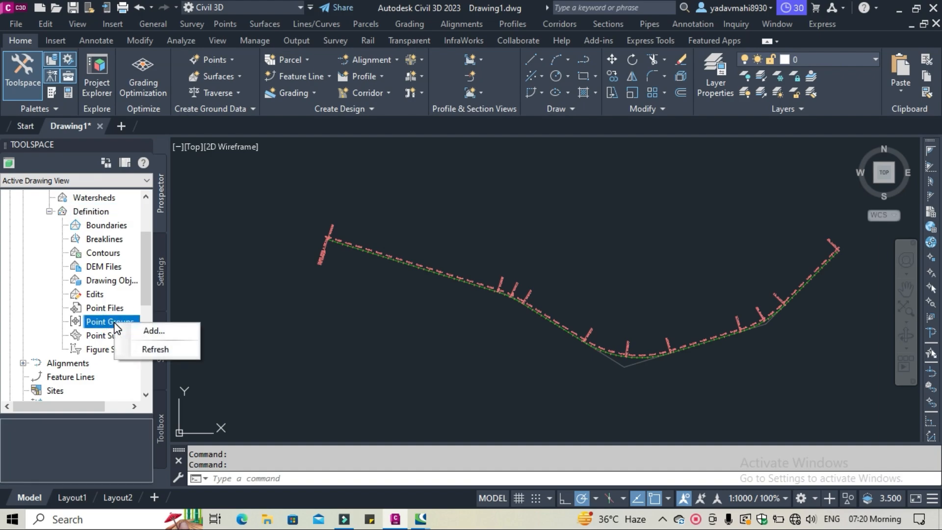
left_click(155, 331)
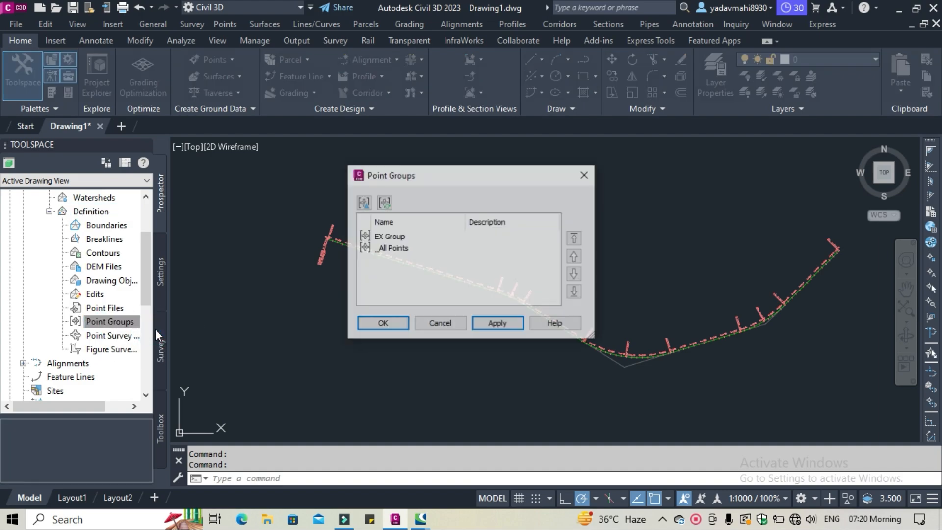
left_click(390, 237)
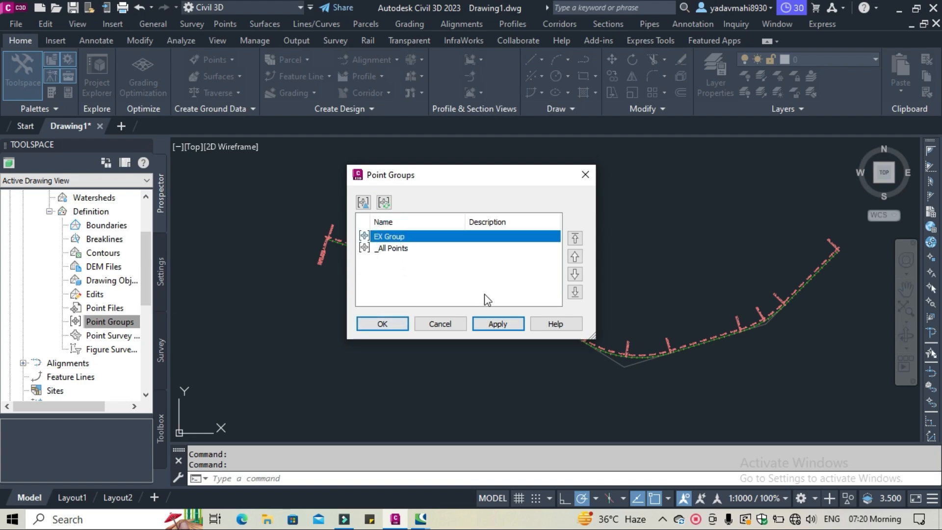
left_click(495, 323)
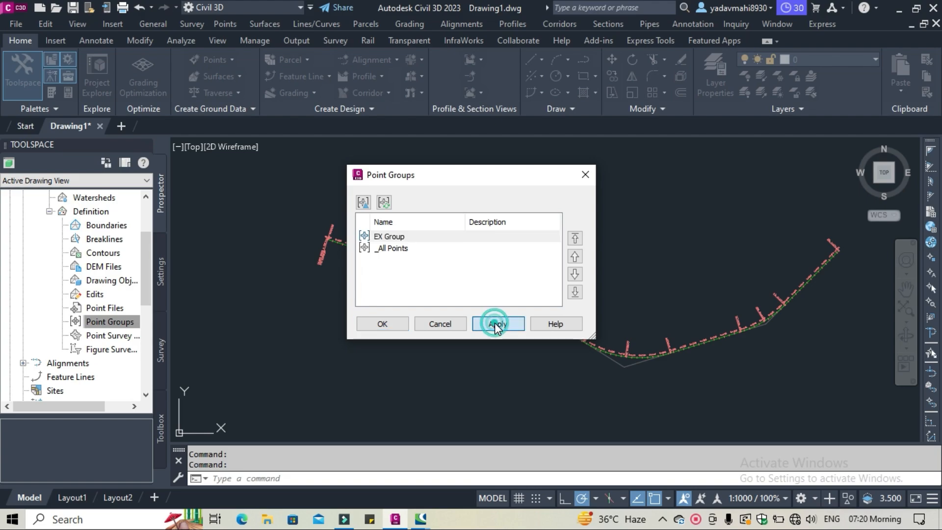
left_click(395, 325)
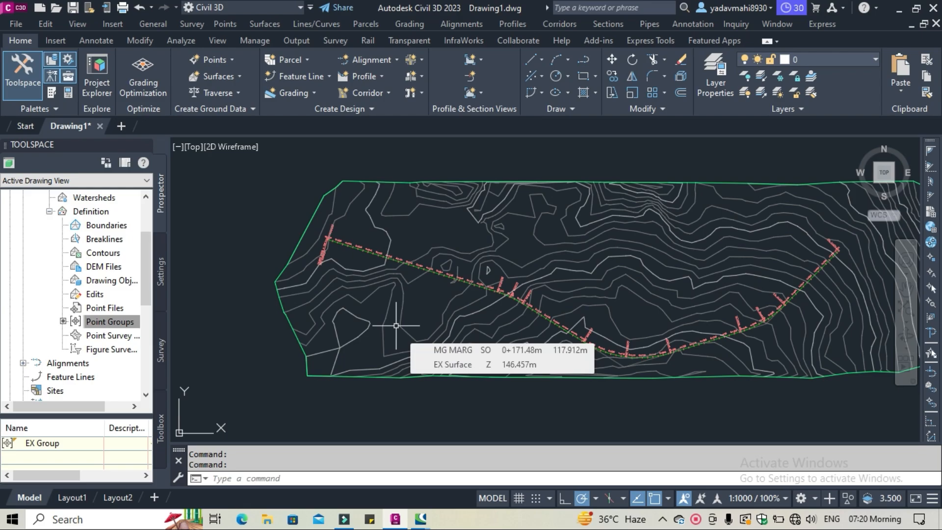
Step: Examine the contours of EX Surface around the alignment and its surface property options, and leave the surface deselected
middle_click_drag(542, 263, 462, 263)
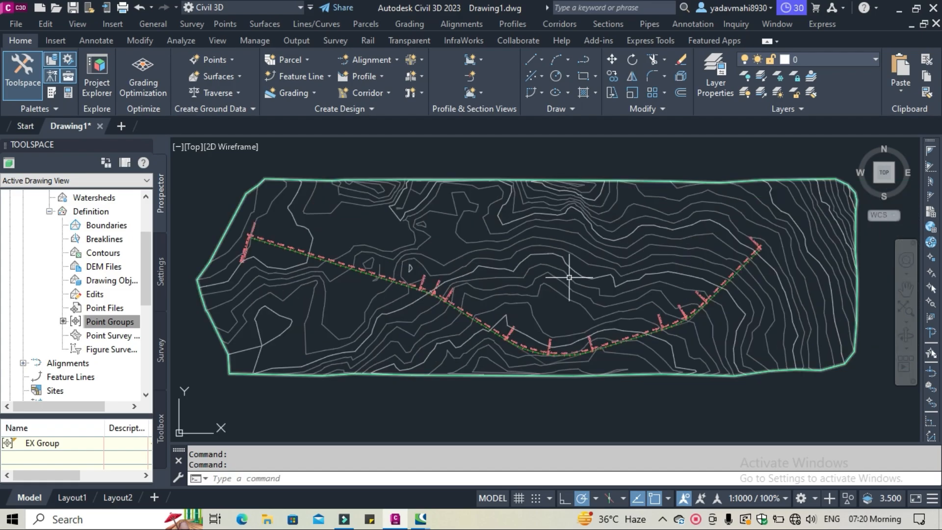
mouse_move(549, 316)
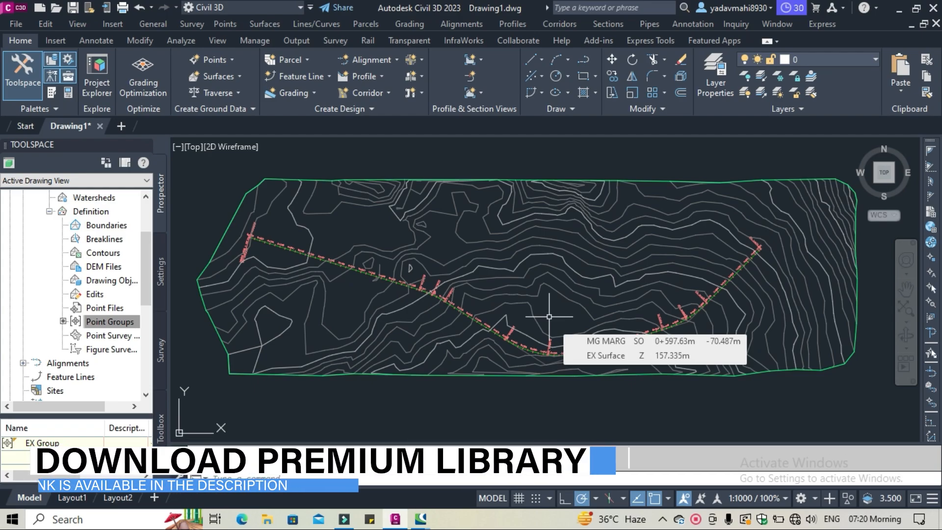
middle_click_drag(551, 314, 555, 312)
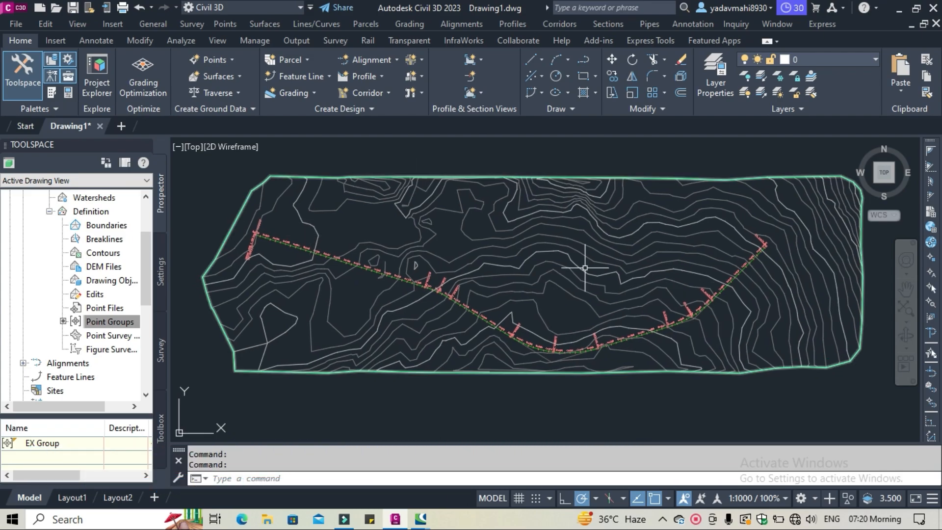
left_click(655, 177)
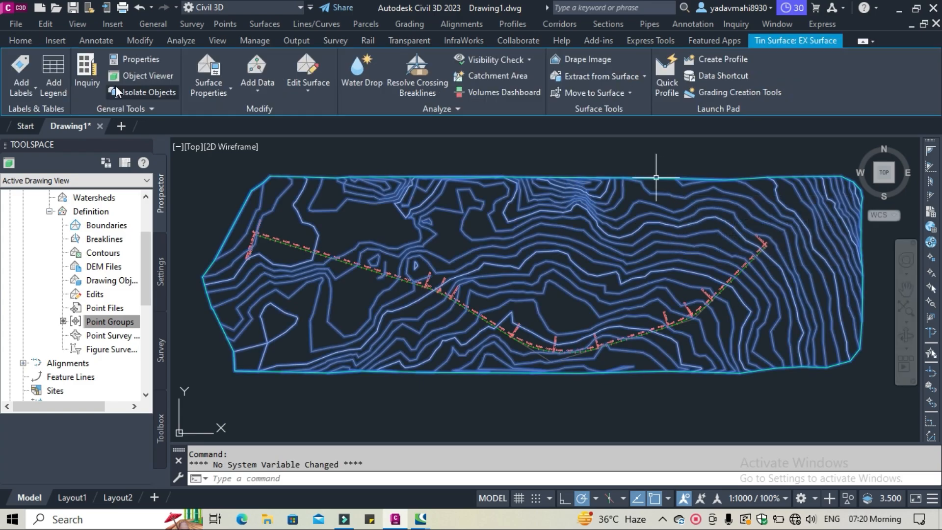
left_click(210, 92)
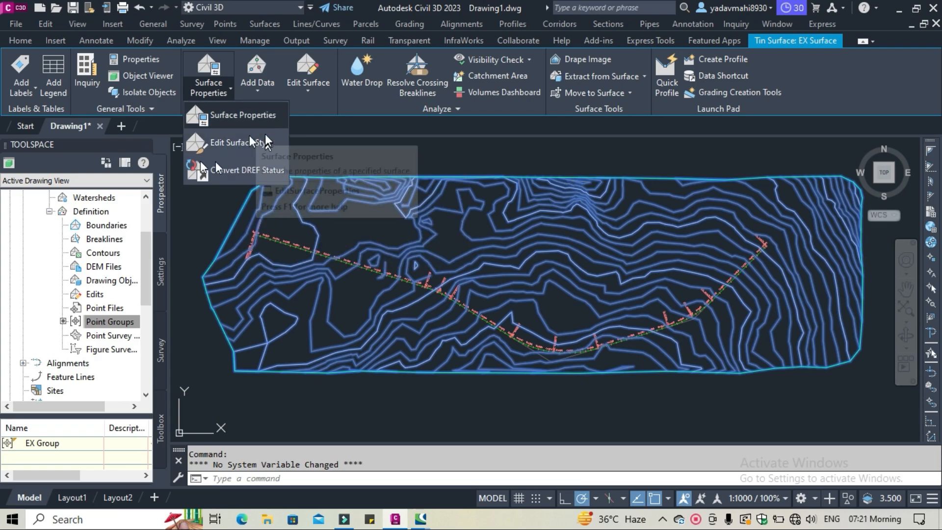
left_click(413, 166)
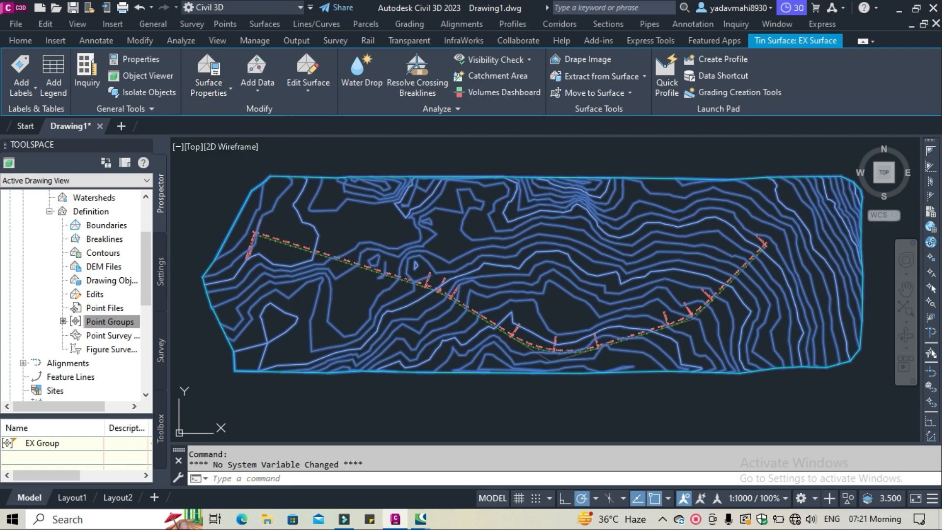
left_click(357, 153)
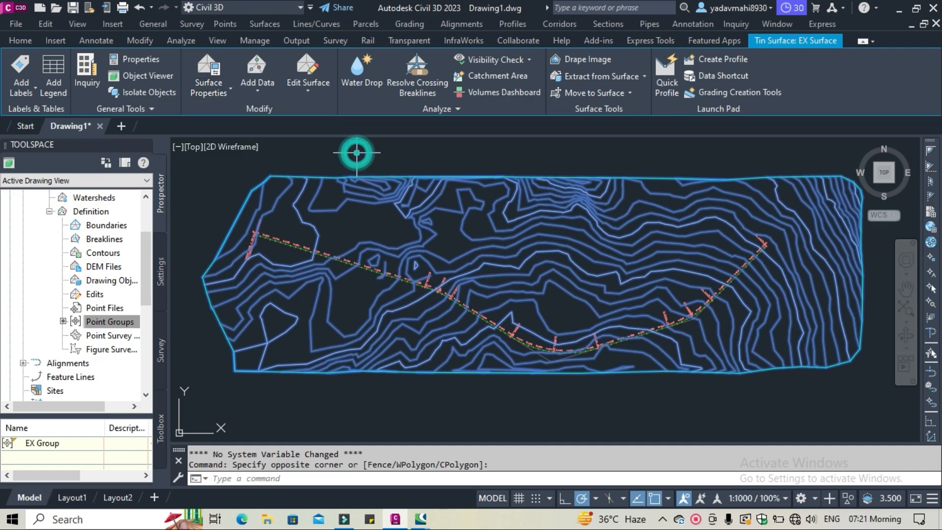
key("Escape")
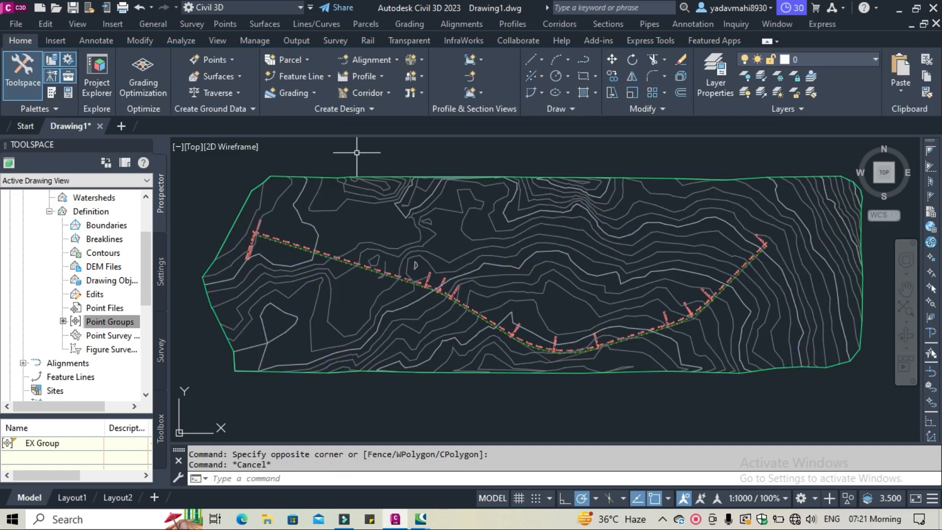
Step: Create a surface profile of EX Surface along the full MG MARG alignment and start drawing it in a profile view
left_click(375, 76)
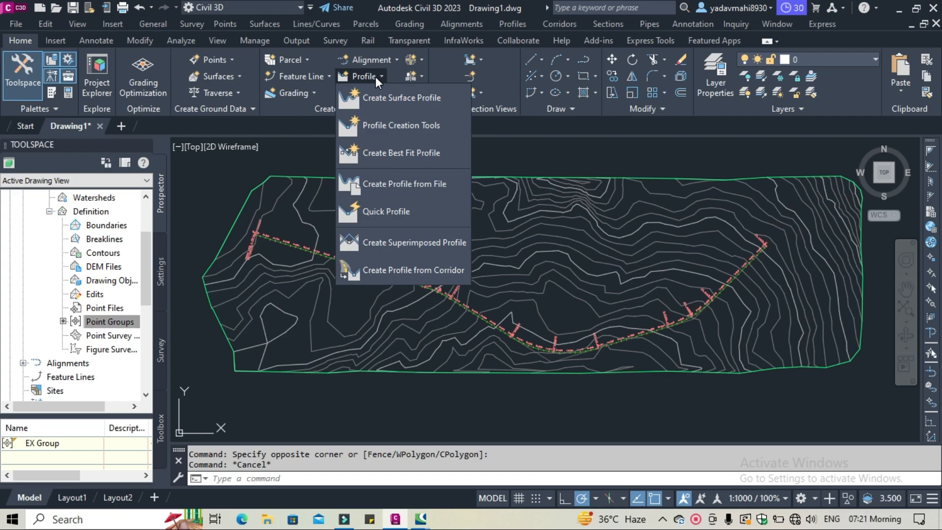
left_click(396, 103)
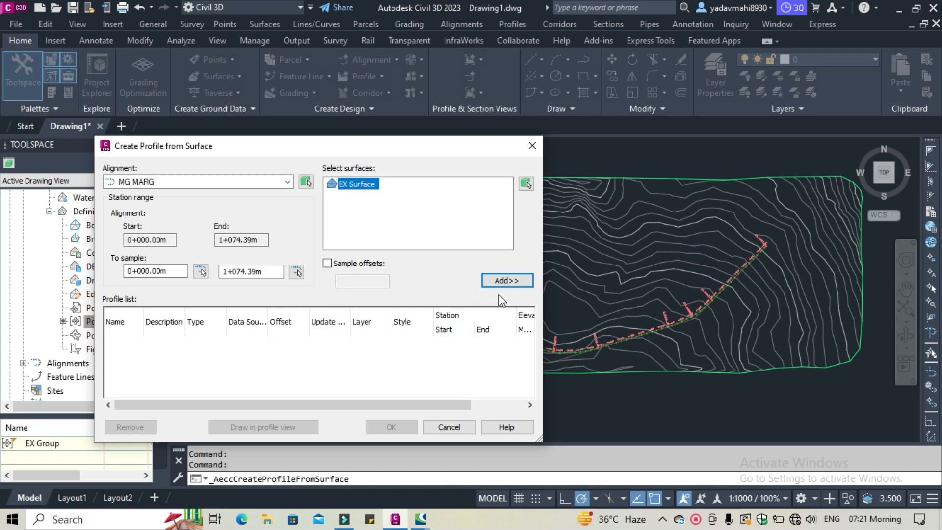
left_click(510, 281)
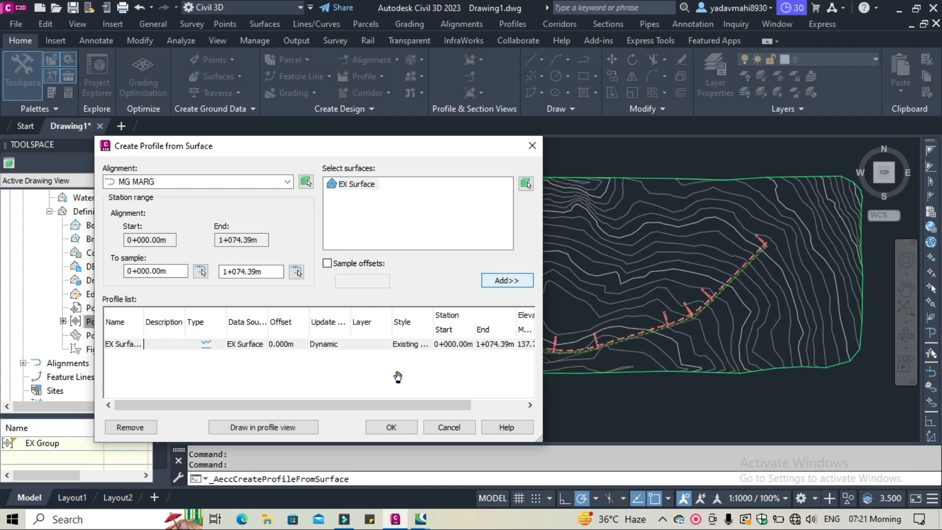
left_click_drag(267, 401, 378, 405)
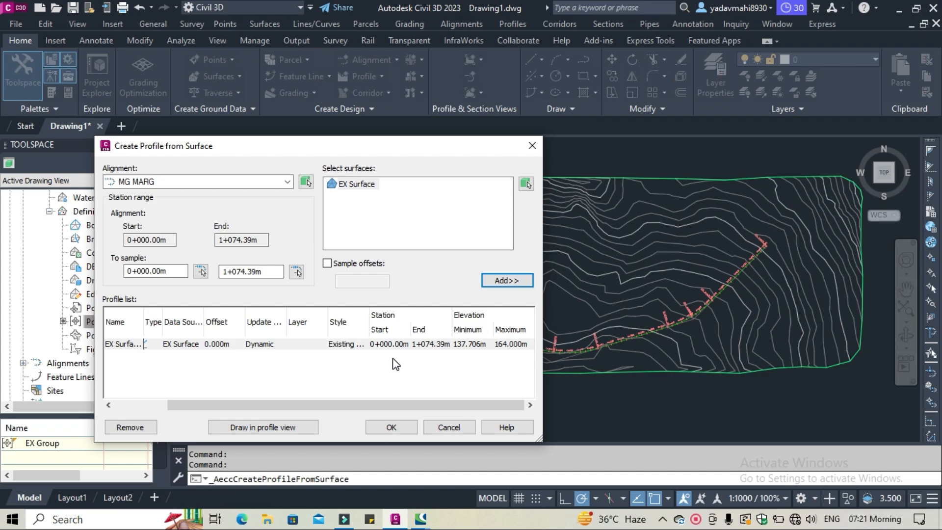
left_click(264, 428)
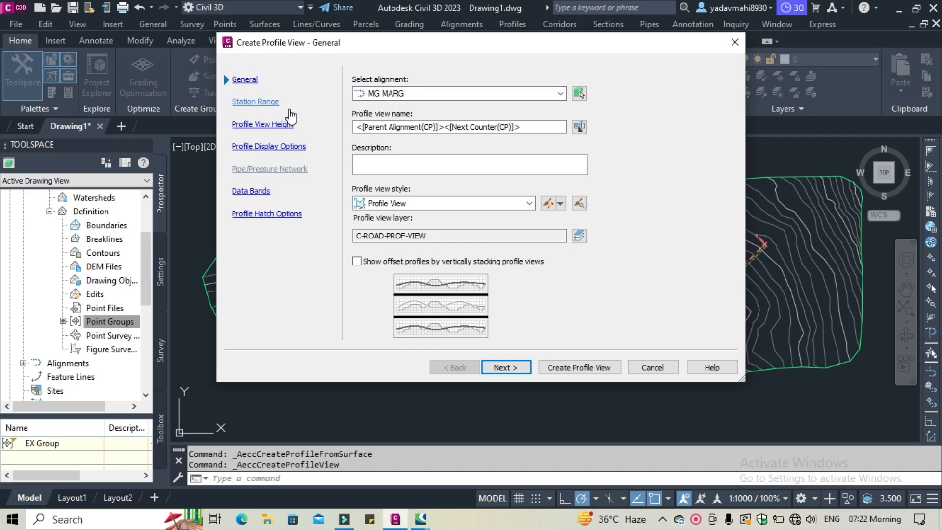
Step: Try the user specified station range for the profile view and set the range back to Automatic
left_click(259, 102)
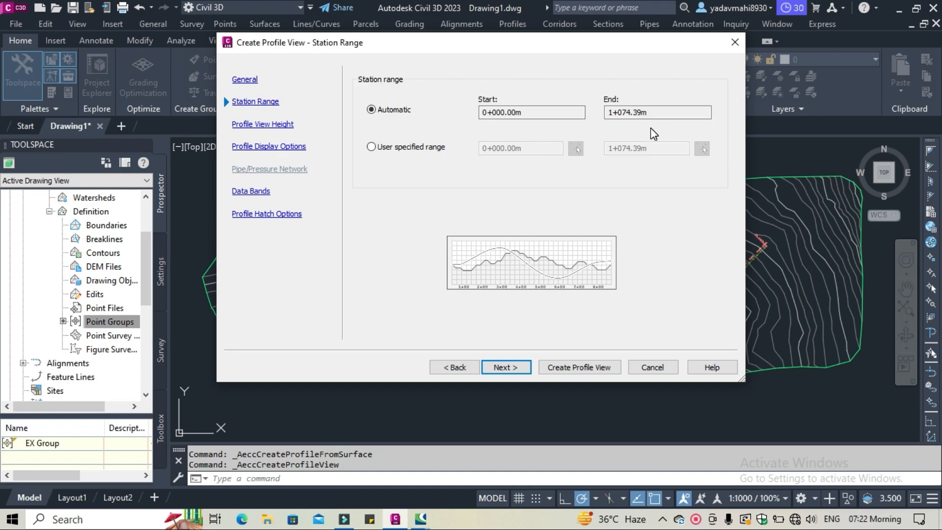
left_click(370, 147)
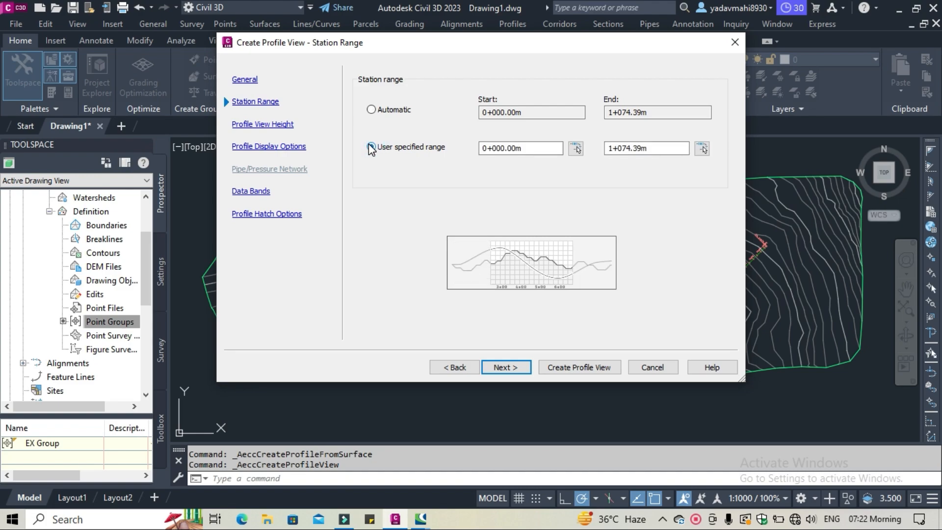
left_click(371, 109)
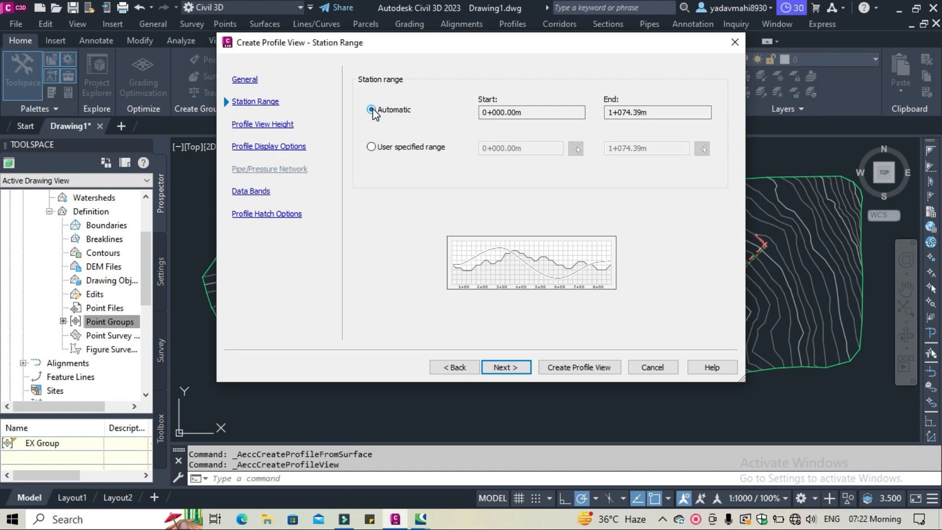
Step: Keep the profile view height Automatic, assign Complete Label Set to the EX Surface profile, and keep its Existing Ground Profile style
left_click(265, 125)
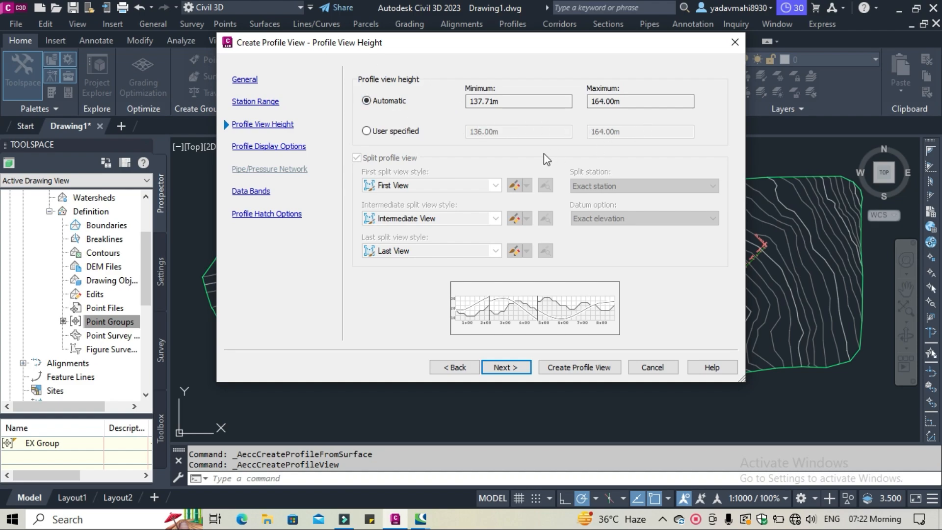
left_click(502, 371)
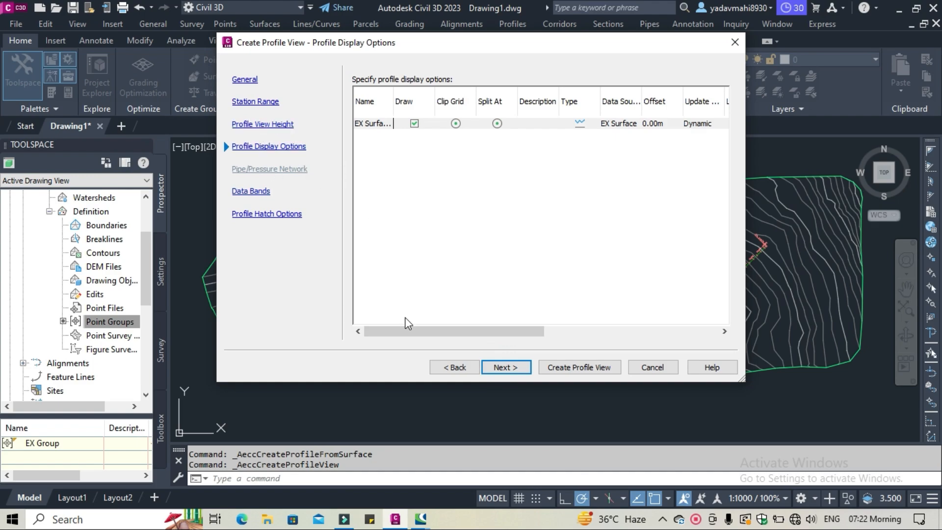
left_click_drag(406, 326, 592, 340)
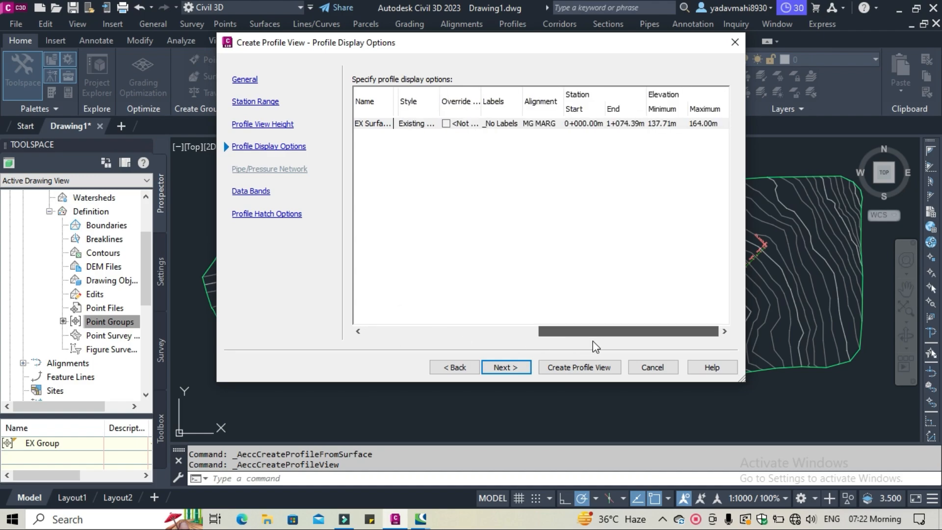
left_click(513, 126)
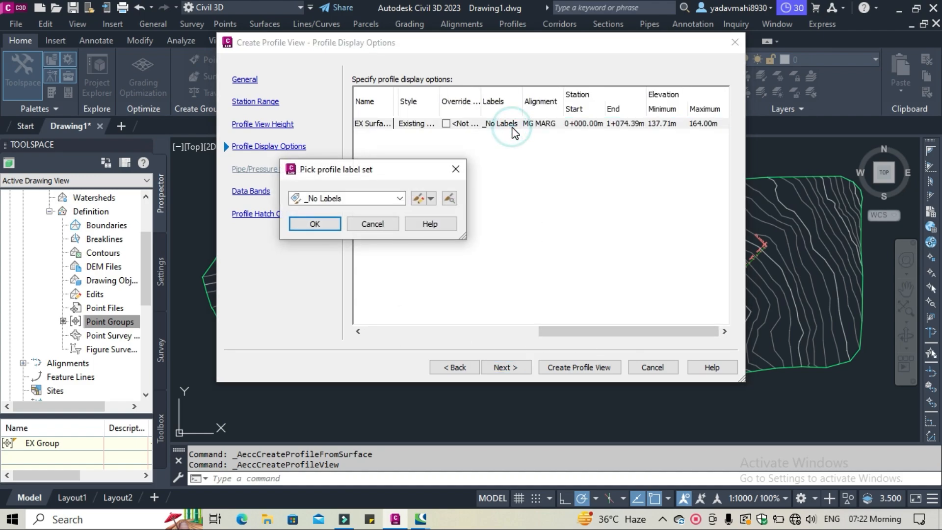
left_click(400, 198)
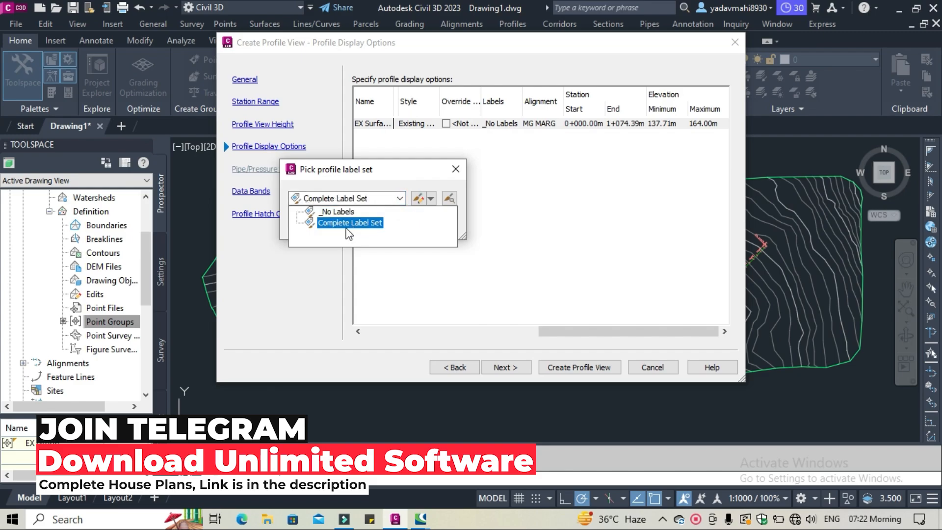
left_click(346, 224)
left_click(313, 229)
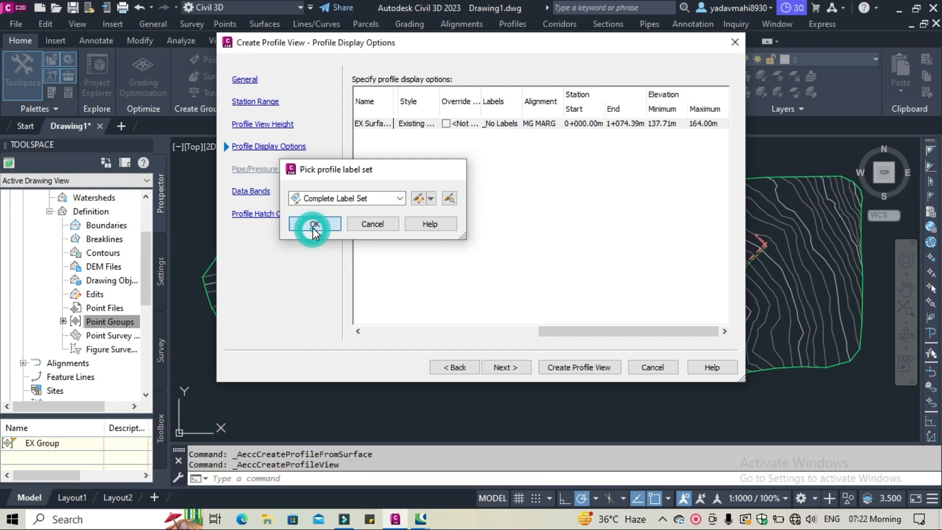
left_click(432, 123)
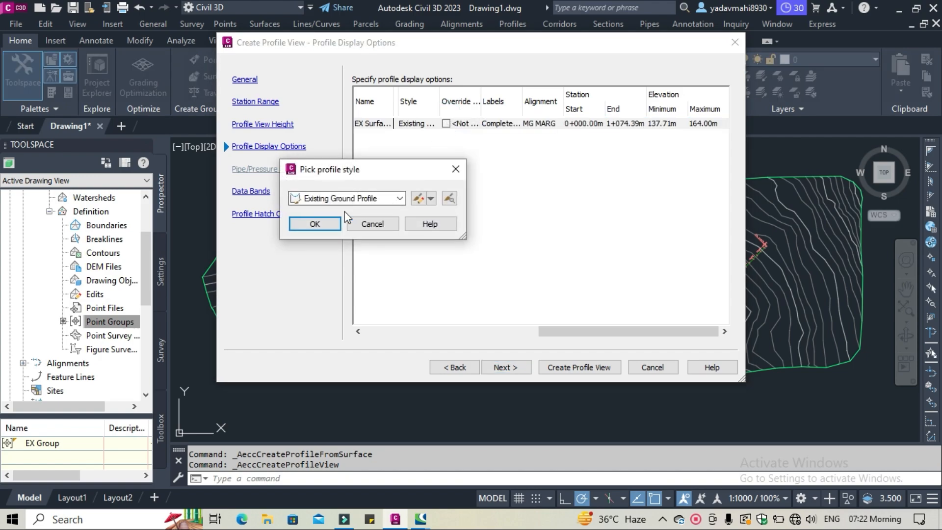
left_click(326, 227)
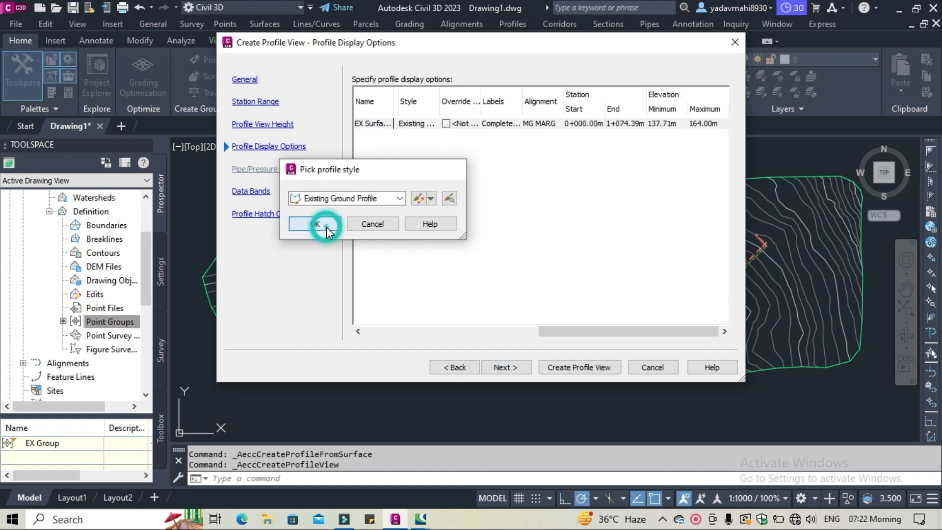
left_click_drag(601, 329, 382, 321)
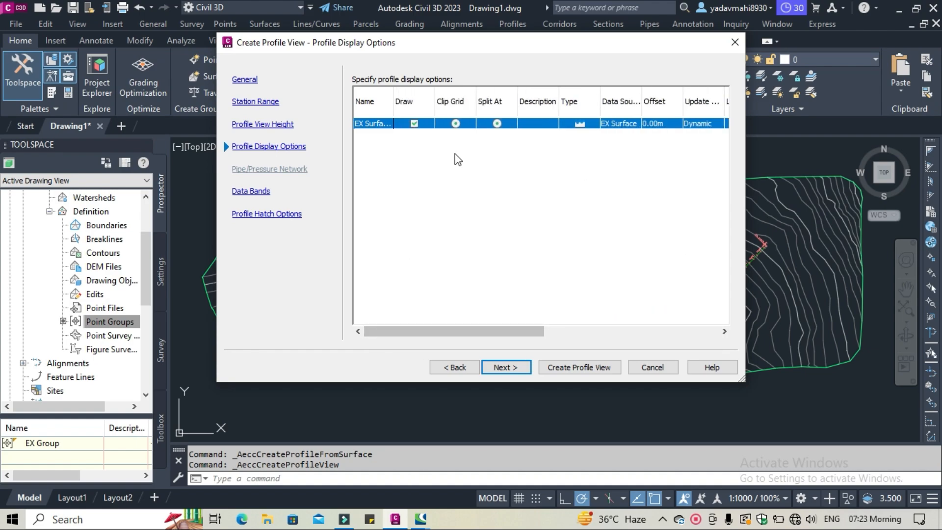
Step: Use the EG-FG Elevations and Stations band set for the profile view's data bands and continue to the hatch options
left_click(505, 367)
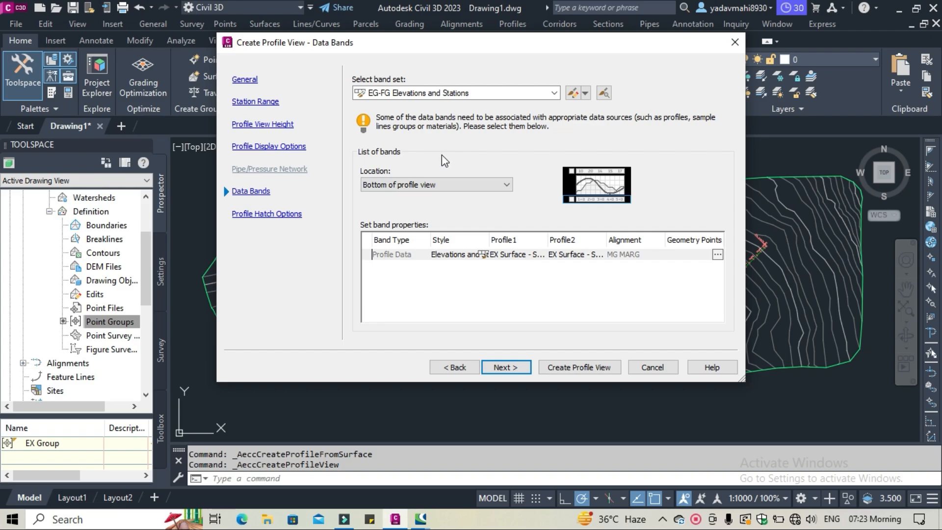
left_click(552, 94)
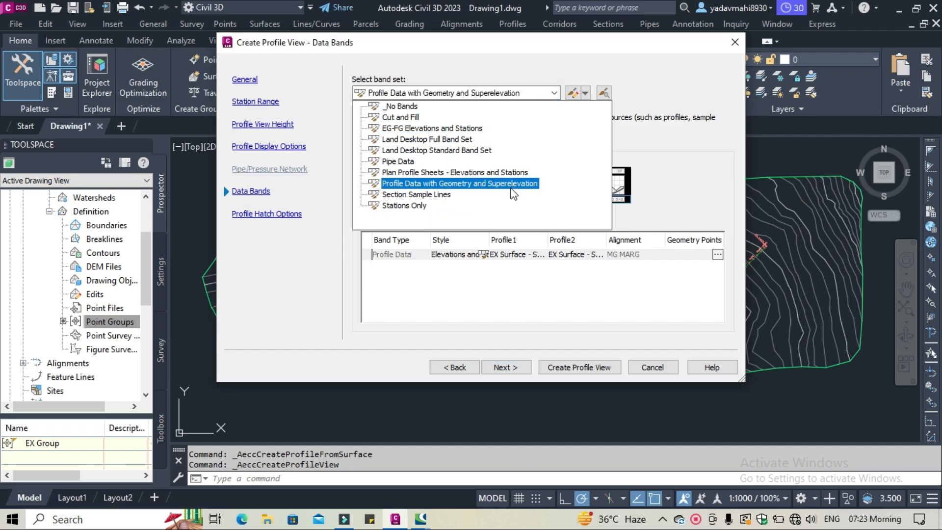
left_click(401, 128)
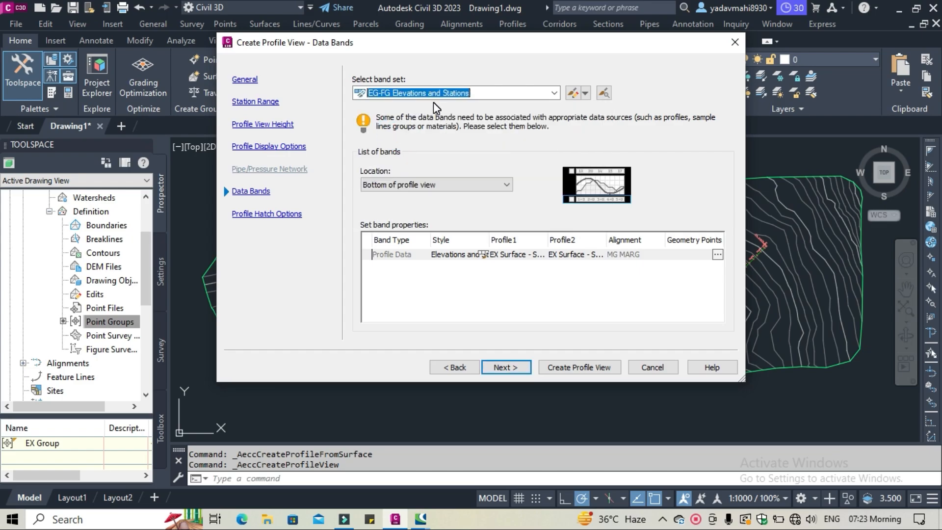
left_click(502, 368)
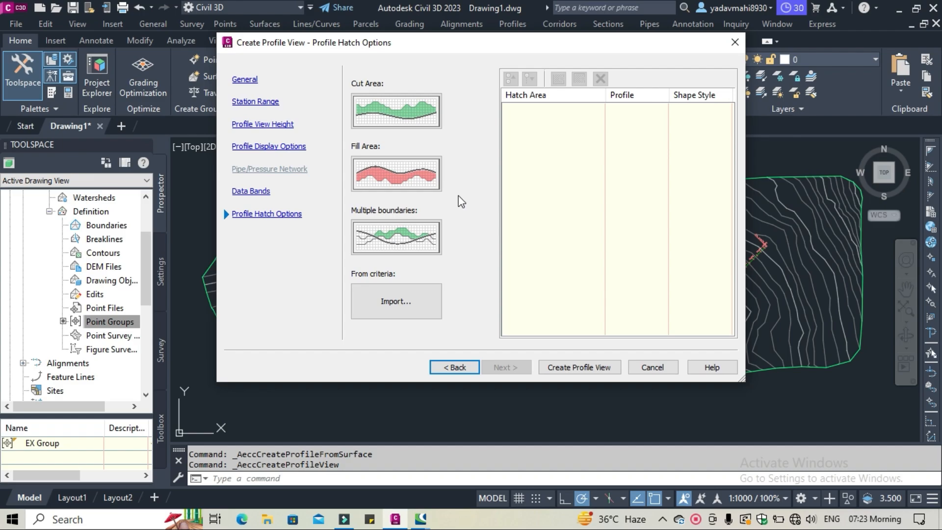
Step: Create the profile view without any hatch areas and place its origin in the empty space east of EX Surface
left_click(589, 372)
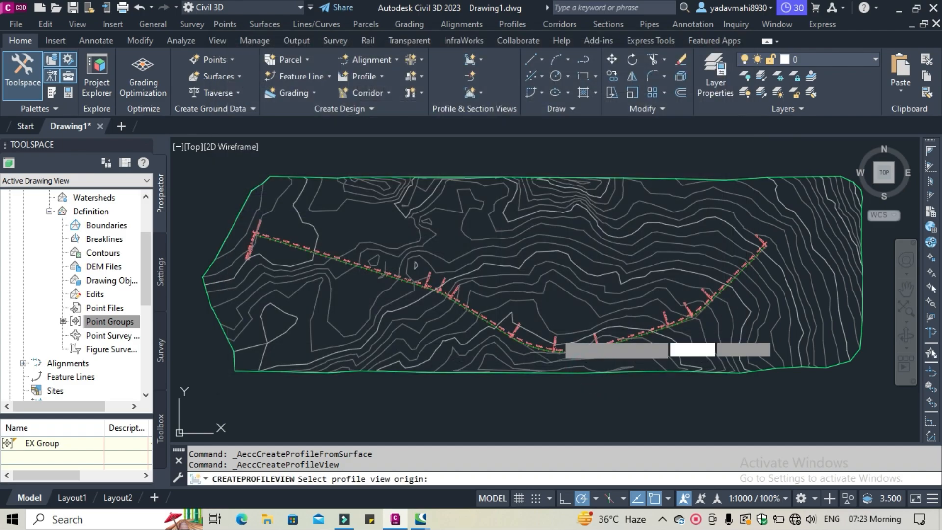
scroll(552, 323, "down", 4)
middle_click_drag(552, 323, 353, 275)
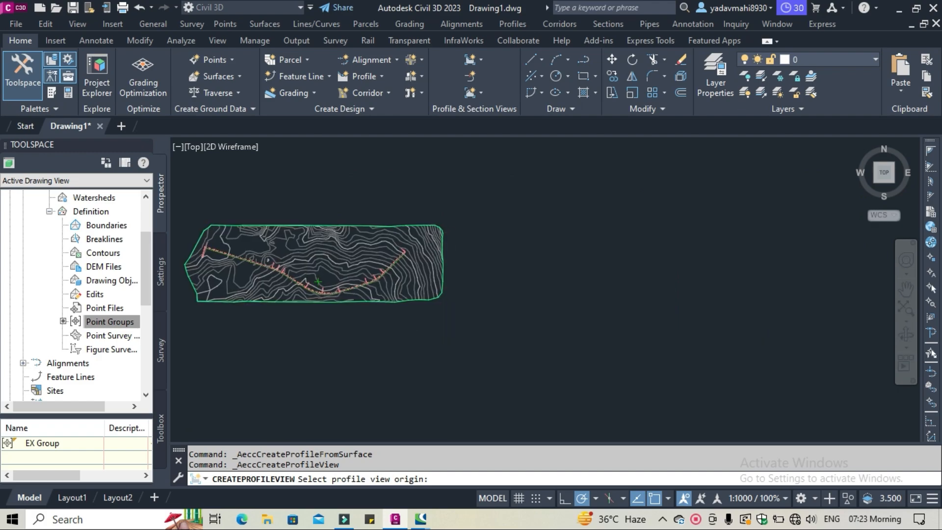
left_click(547, 252)
middle_click_drag(706, 307, 603, 353)
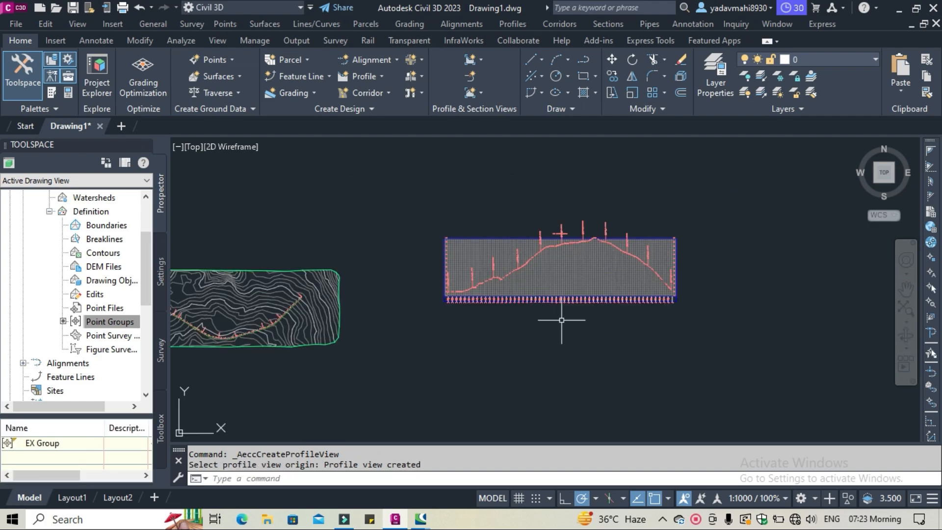
Step: Examine the new profile view's grid and its elevation and station band, comparing it with the MG MARG alignment on the surface
scroll(505, 315, "up", 5)
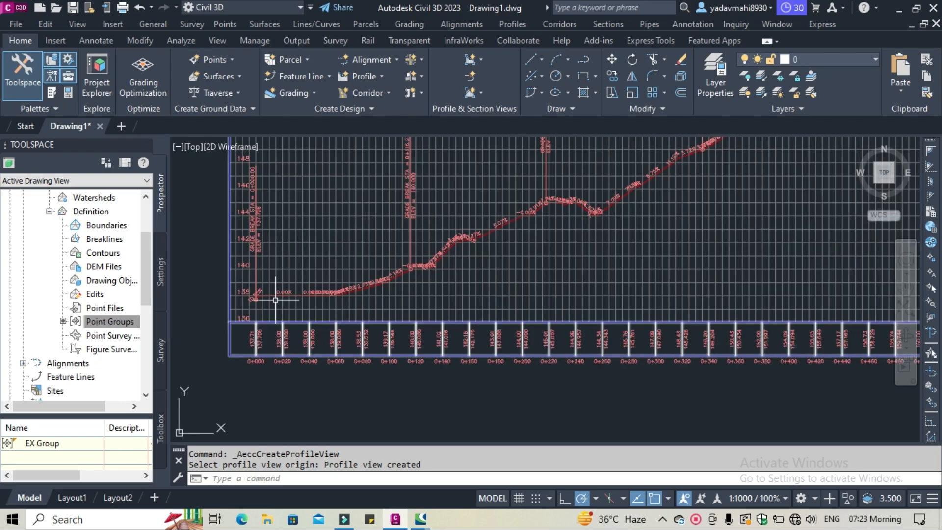
scroll(275, 299, "up", 4)
scroll(276, 299, "down", 10)
middle_click_drag(276, 299, 598, 309)
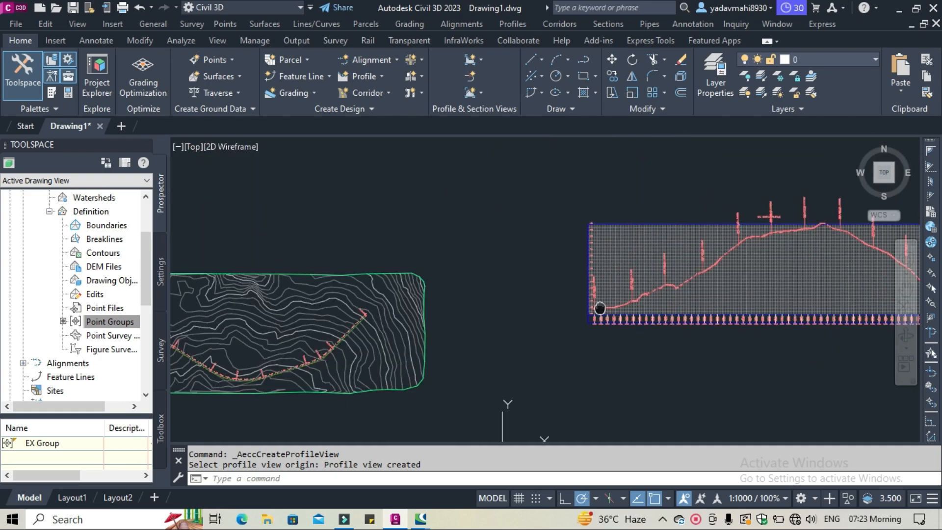
middle_click_drag(356, 321, 614, 301)
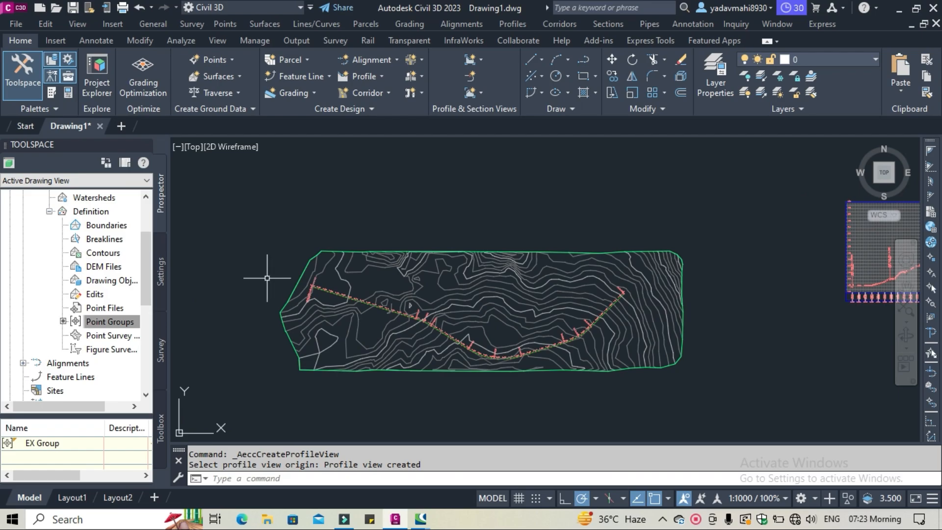
middle_click_drag(564, 346, 212, 330)
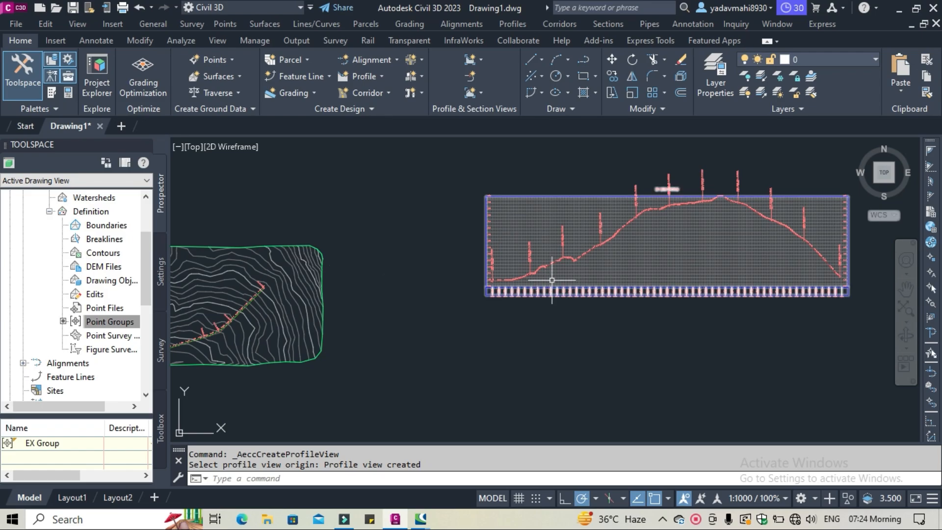
scroll(552, 280, "up", 4)
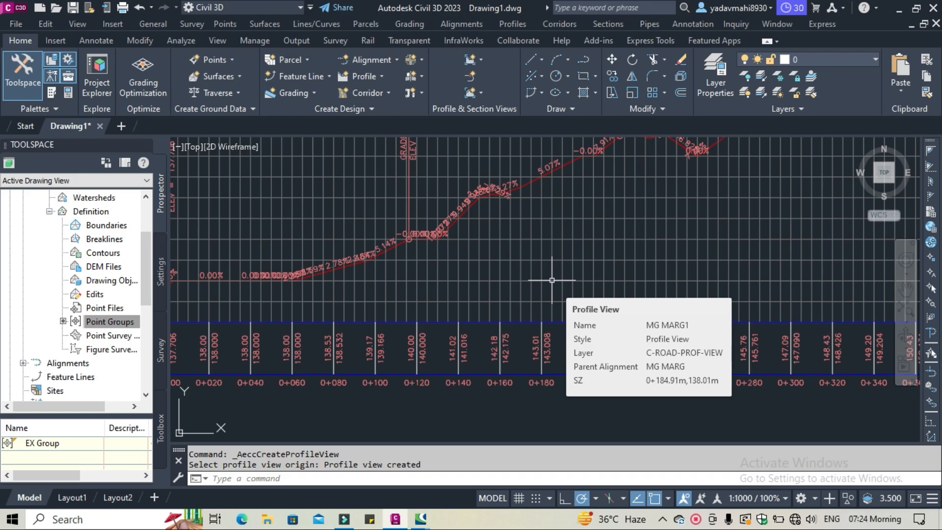
scroll(551, 280, "down", 4)
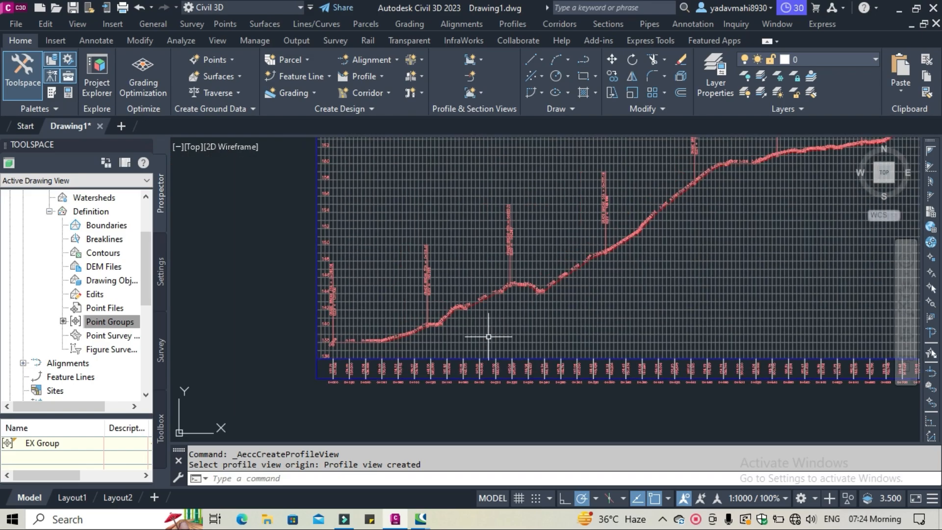
Step: Examine the grade percentage and grade break labels along the existing ground profile, from its start over the crest to the descending section
scroll(488, 337, "up", 2)
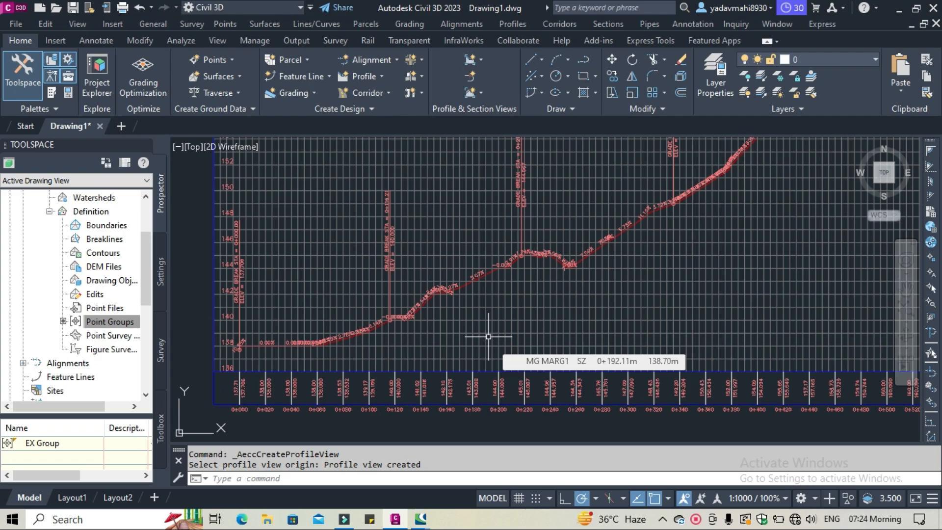
scroll(234, 354, "up", 4)
middle_click_drag(521, 308, 420, 361)
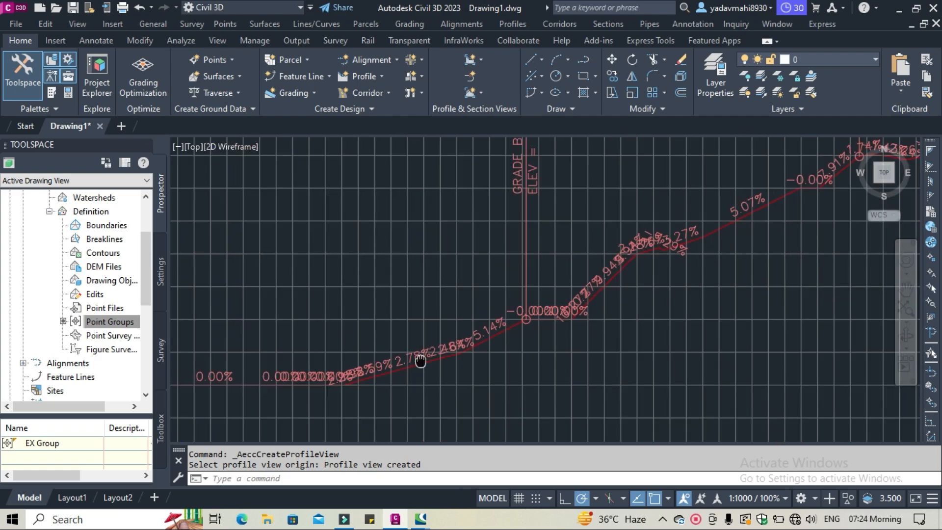
scroll(463, 327, "up", 5)
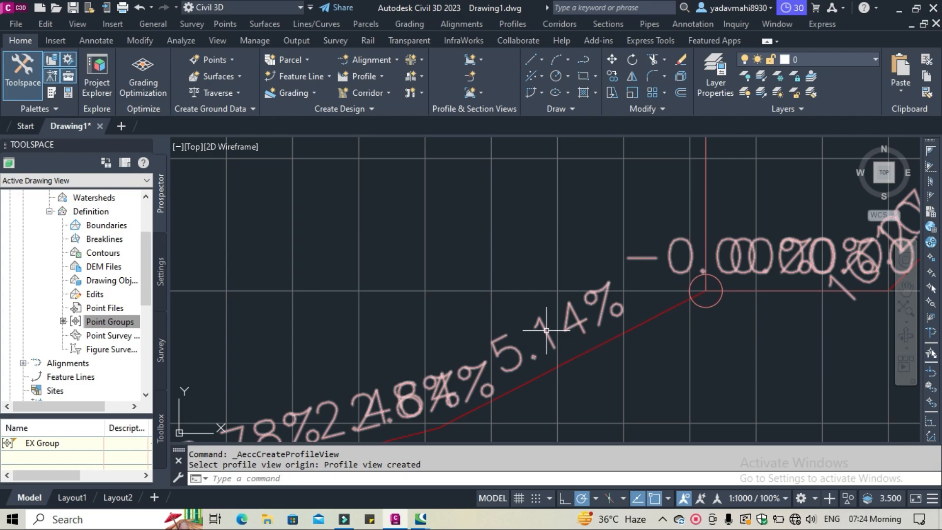
scroll(546, 330, "down", 5)
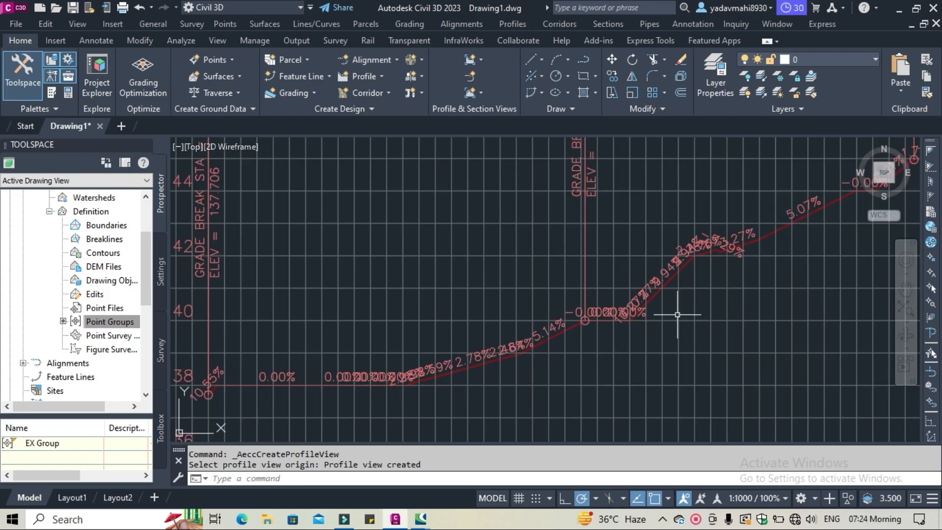
scroll(696, 289, "up", 5)
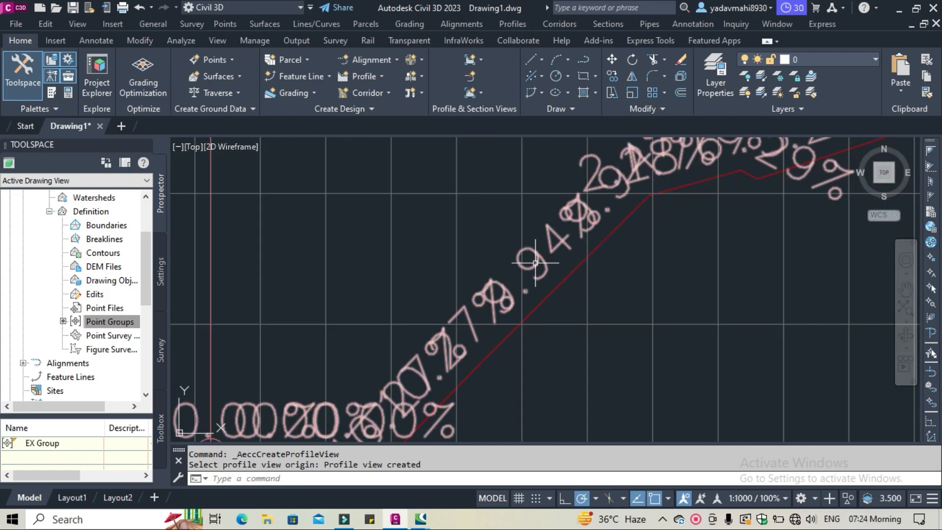
mouse_move(538, 260)
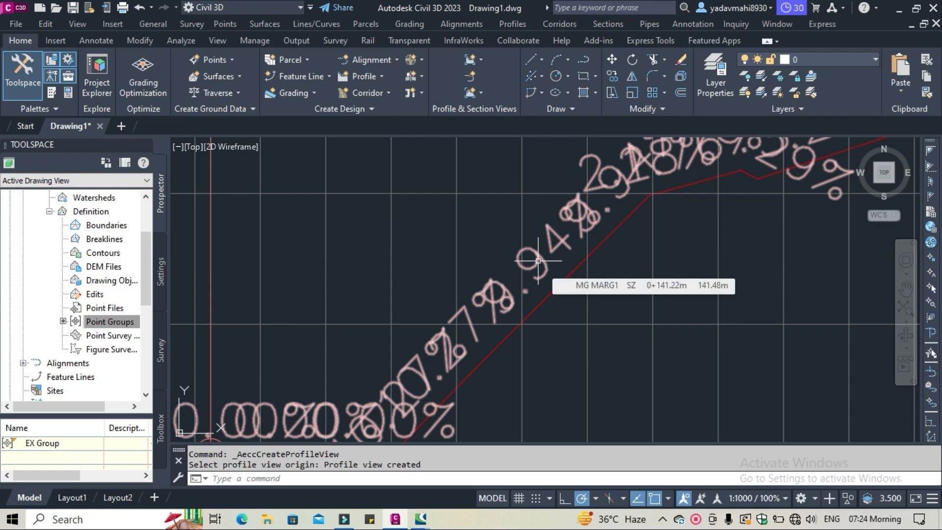
scroll(538, 260, "down", 6)
scroll(687, 236, "up", 2)
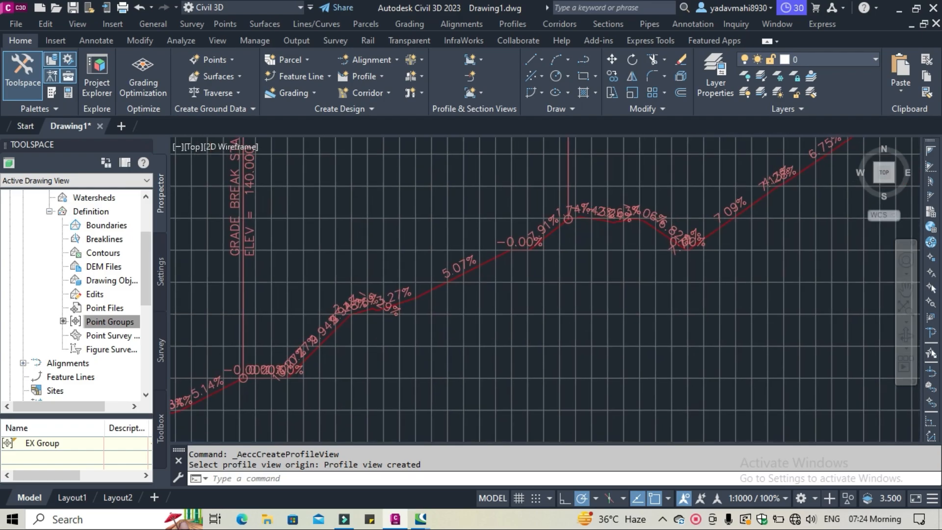
scroll(698, 227, "down", 2)
scroll(536, 281, "up", 5)
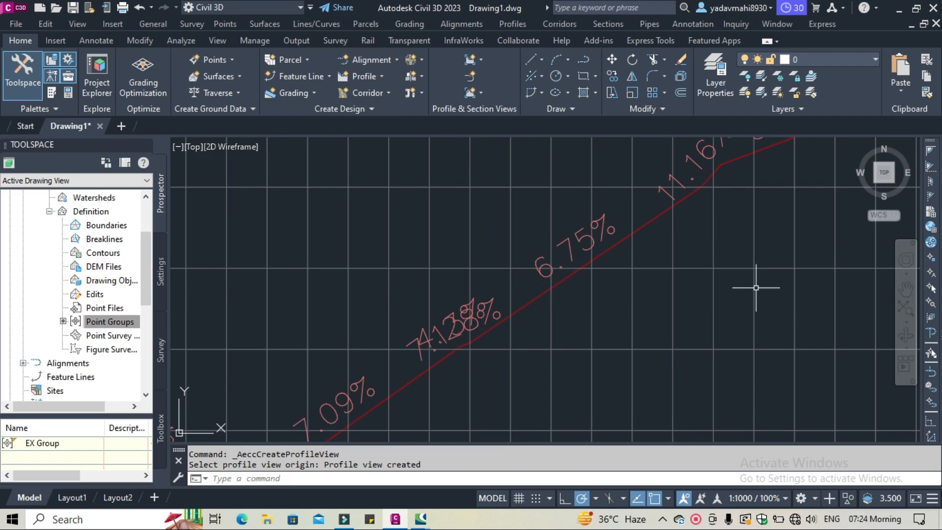
middle_click_drag(755, 287, 481, 432)
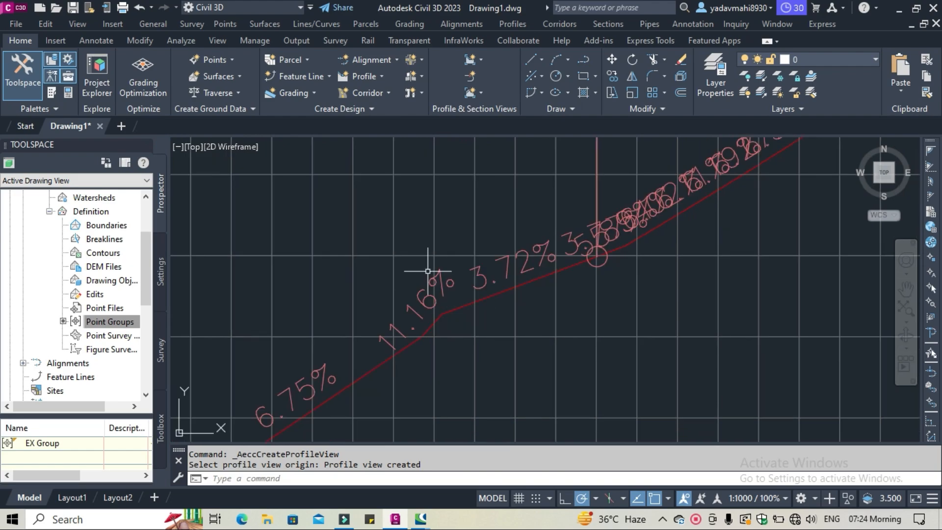
scroll(474, 291, "down", 3)
middle_click_drag(637, 278, 458, 384)
scroll(550, 211, "down", 2)
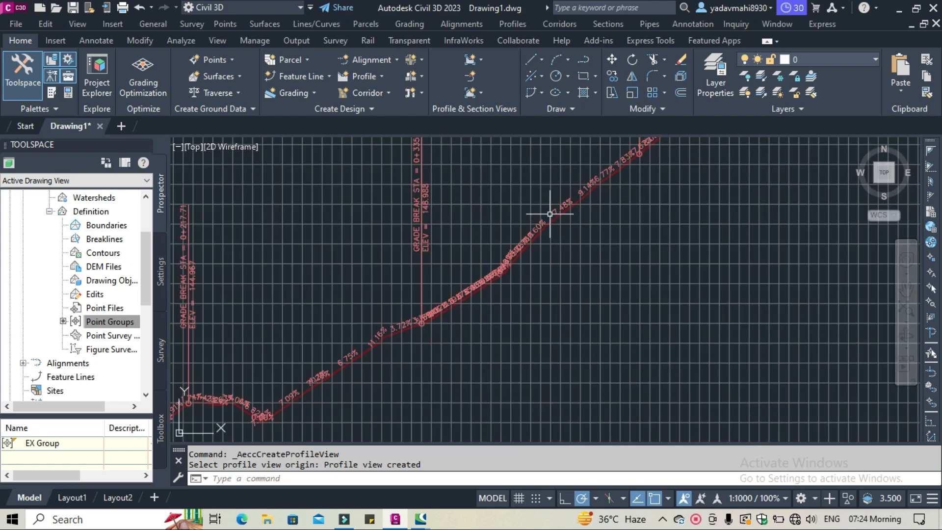
scroll(307, 381, "down", 2)
scroll(526, 269, "up", 4)
scroll(526, 270, "down", 3)
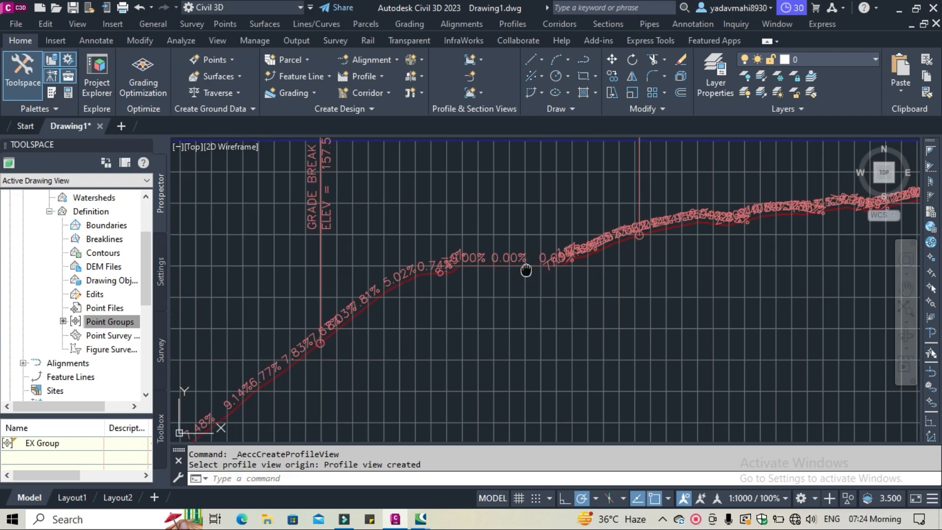
middle_click_drag(526, 270, 216, 310)
middle_click_drag(662, 250, 168, 335)
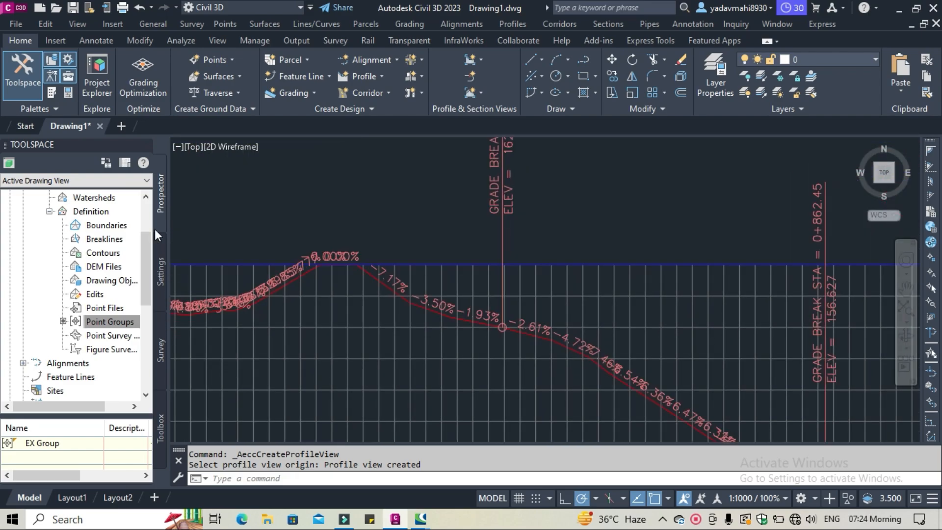
scroll(478, 383, "up", 3)
scroll(420, 204, "up", 3)
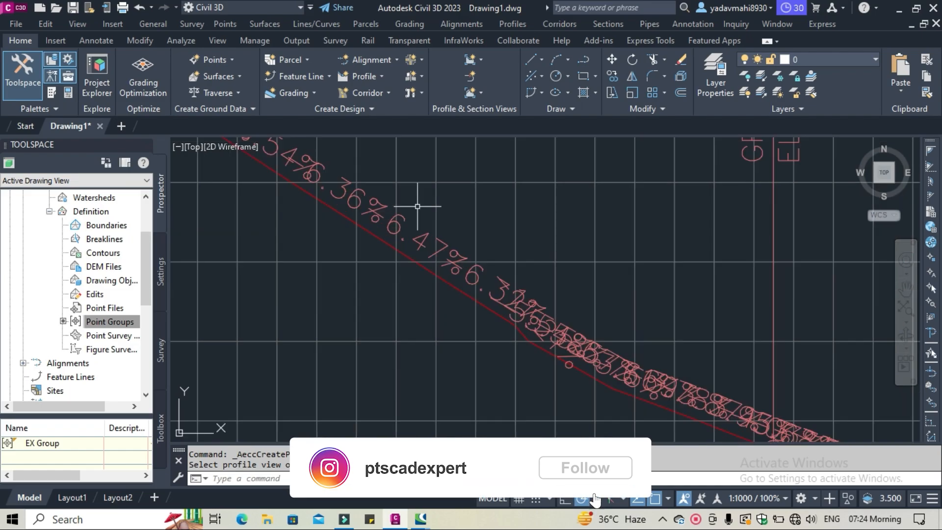
Step: Examine the full extent of the MG MARG profile view, from its grid end back to the elevation axis and grades at its start
scroll(390, 224, "down", 5)
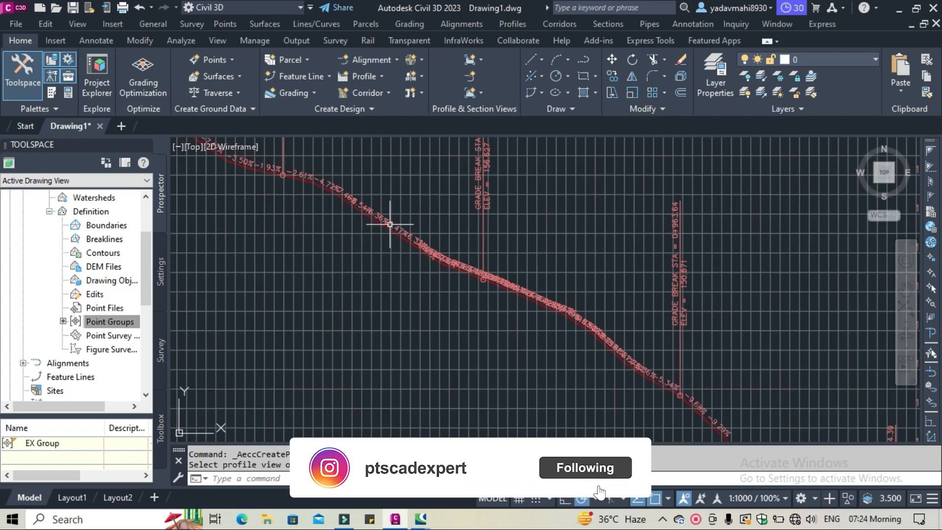
mouse_move(389, 224)
middle_mouse_down()
mouse_move(657, 281)
mouse_move(705, 244)
middle_mouse_up()
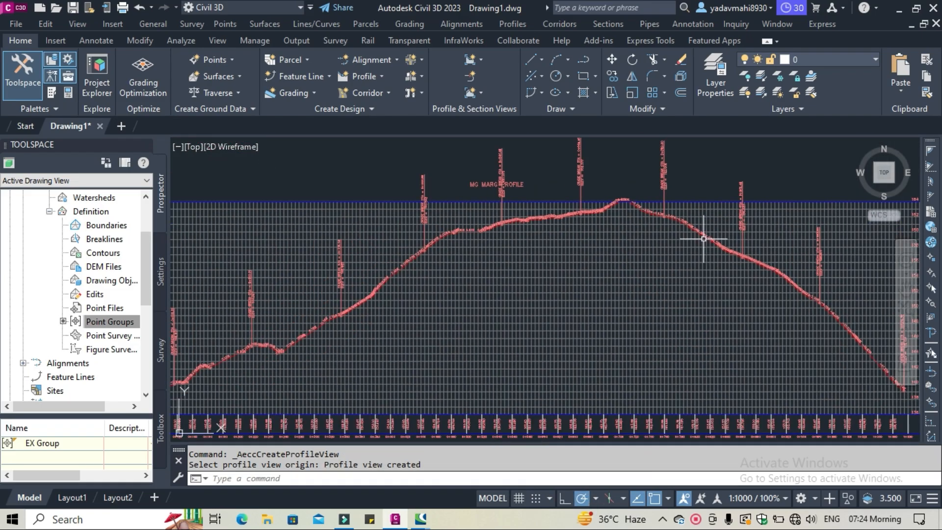
middle_click_drag(602, 308, 591, 254)
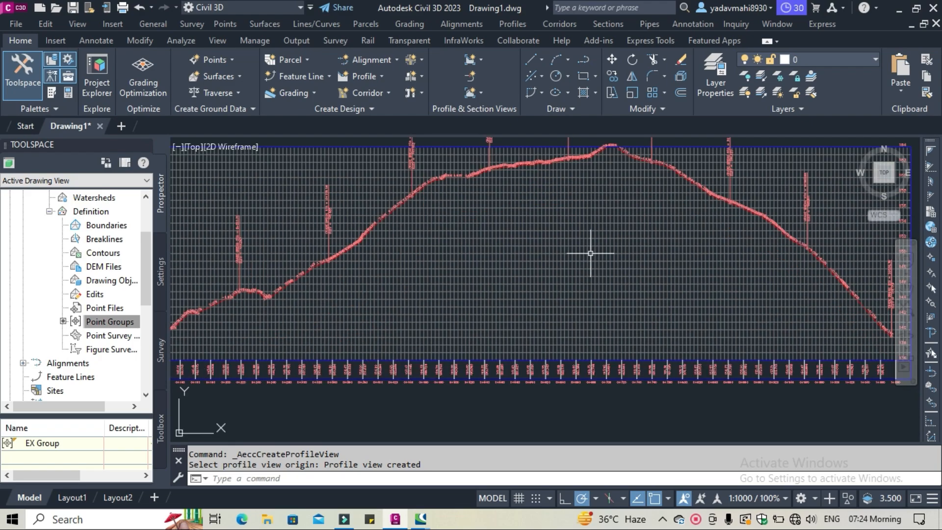
mouse_move(491, 286)
middle_mouse_down()
mouse_move(658, 268)
mouse_move(580, 295)
middle_mouse_up()
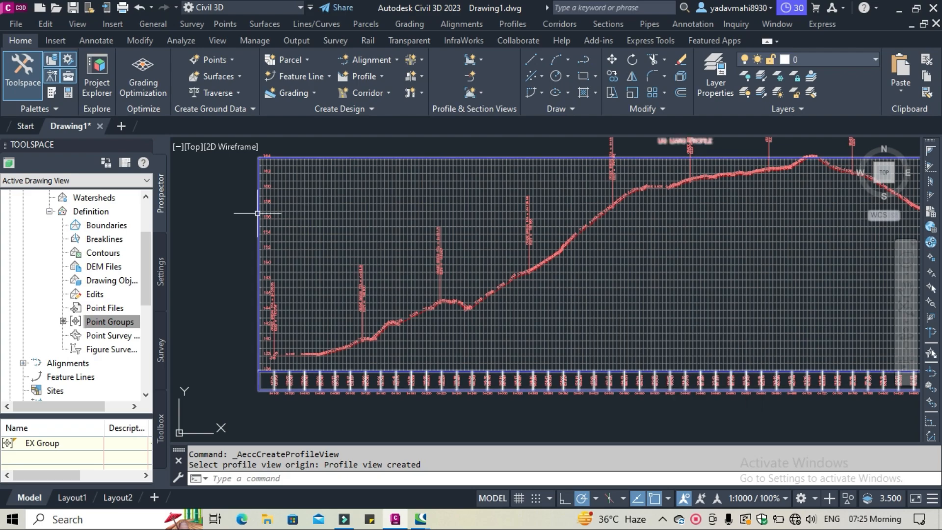
mouse_move(257, 214)
middle_mouse_down()
mouse_move(258, 225)
mouse_move(272, 147)
middle_mouse_up()
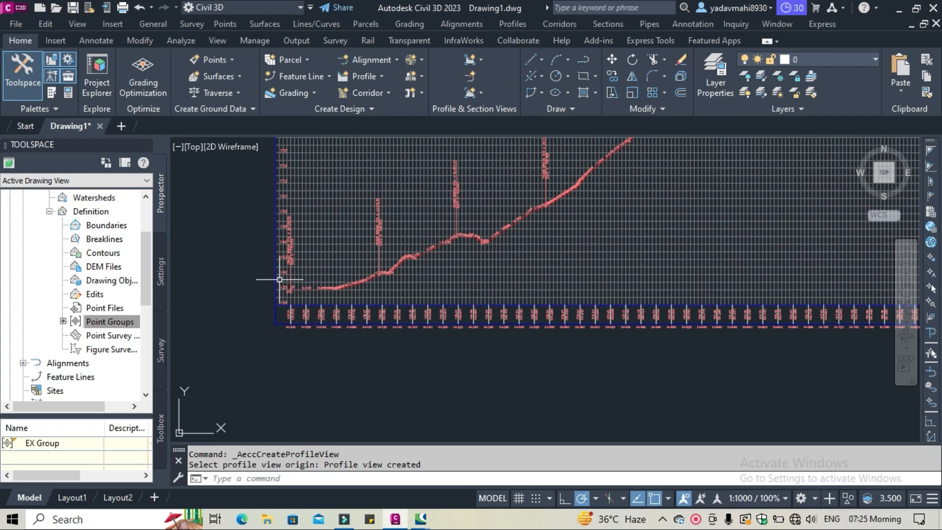
scroll(279, 279, "up", 5)
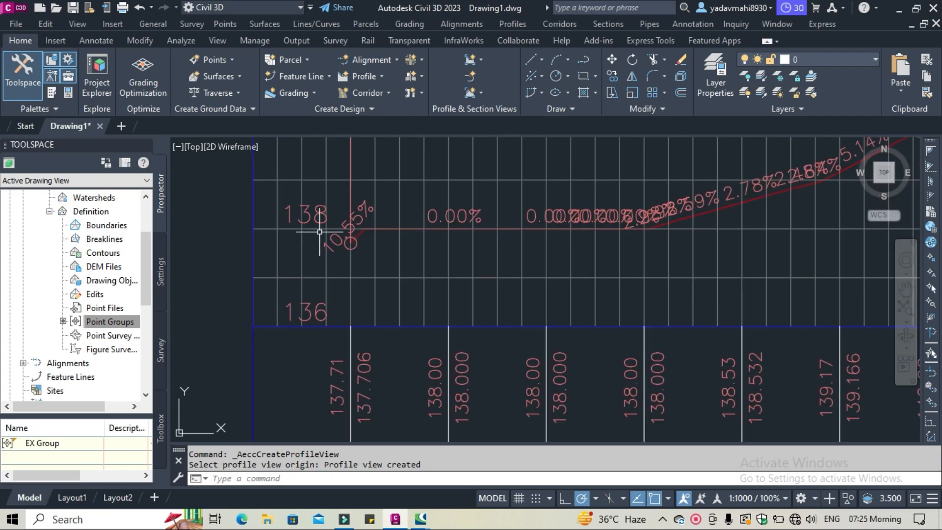
scroll(319, 231, "down", 5)
middle_click_drag(318, 208, 311, 167)
middle_click_drag(349, 289, 336, 255)
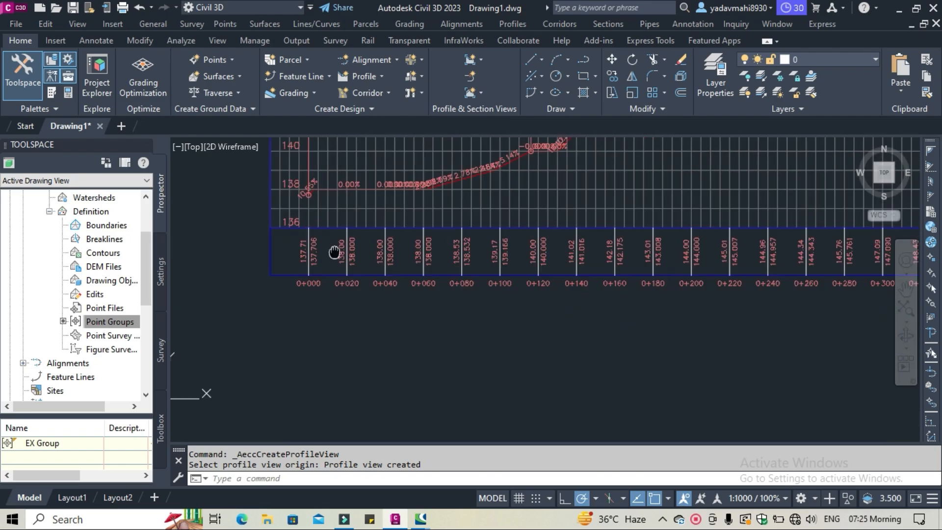
Step: Examine the ground elevations and stations in the data band from station 0+000 onward, past station 0+500
scroll(311, 246, "up", 2)
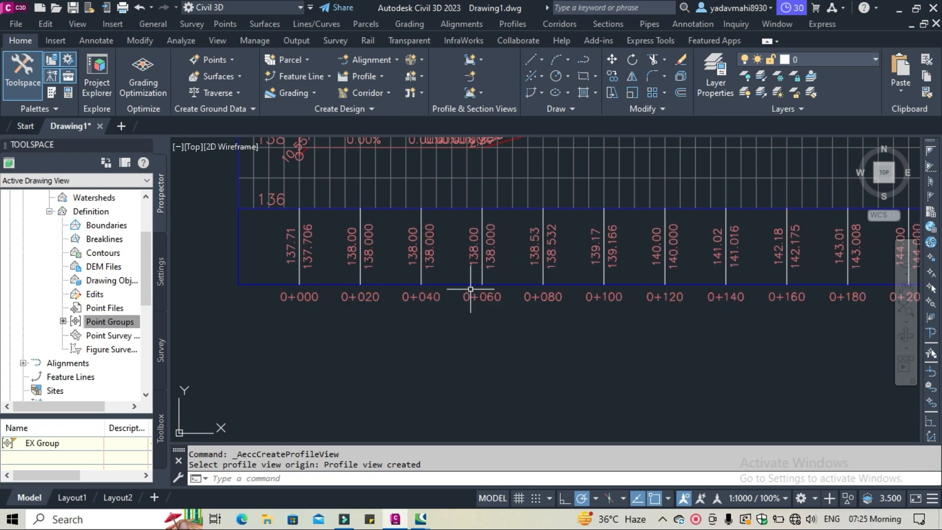
middle_click_drag(602, 323, 449, 322)
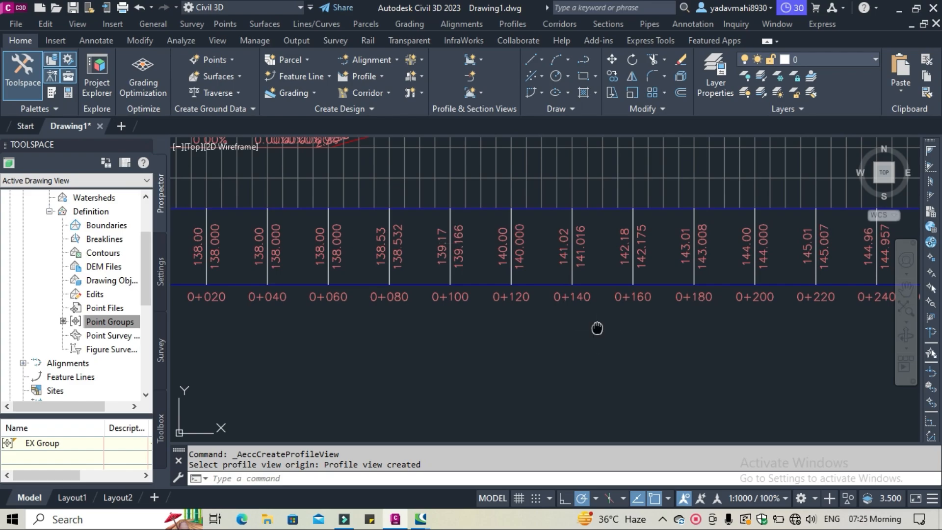
middle_click_drag(597, 328, 236, 343)
middle_click_drag(708, 361, 221, 334)
middle_click_drag(912, 337, 632, 330)
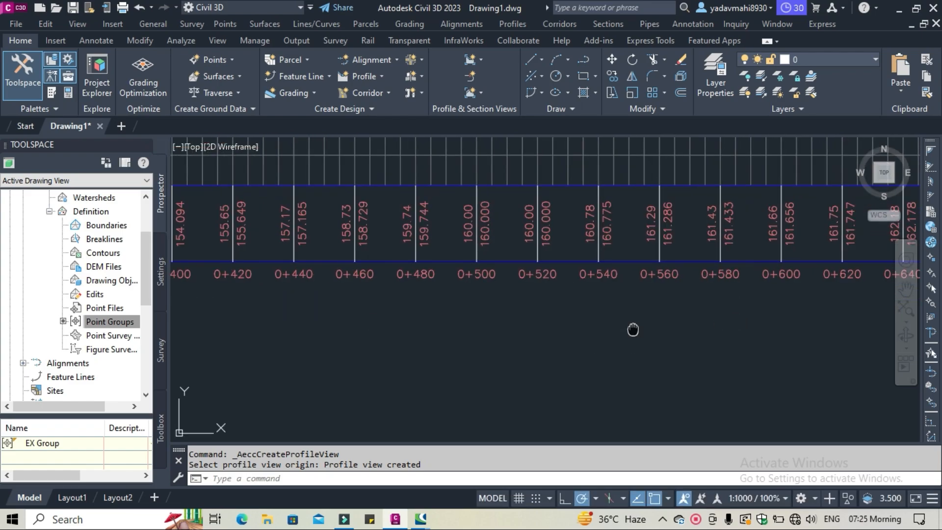
scroll(518, 313, "up", 4)
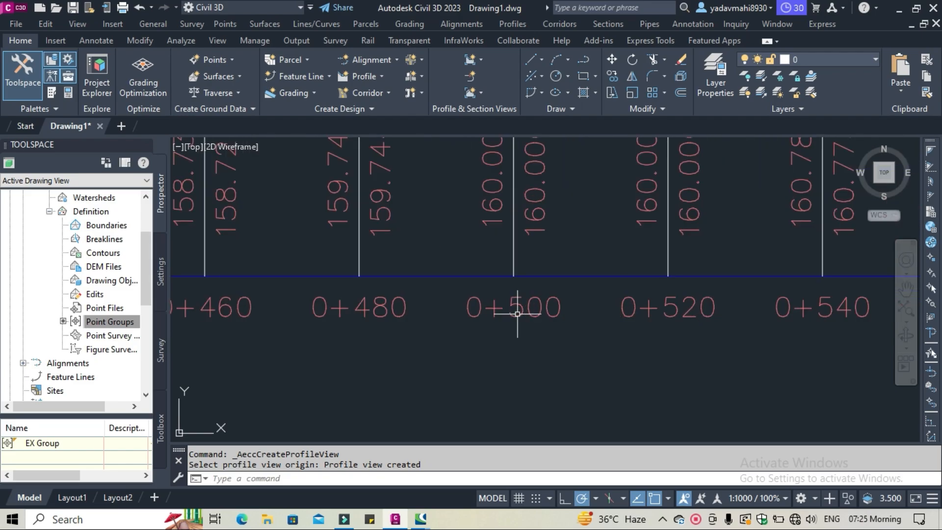
scroll(517, 314, "down", 2)
middle_click_drag(515, 318, 514, 361)
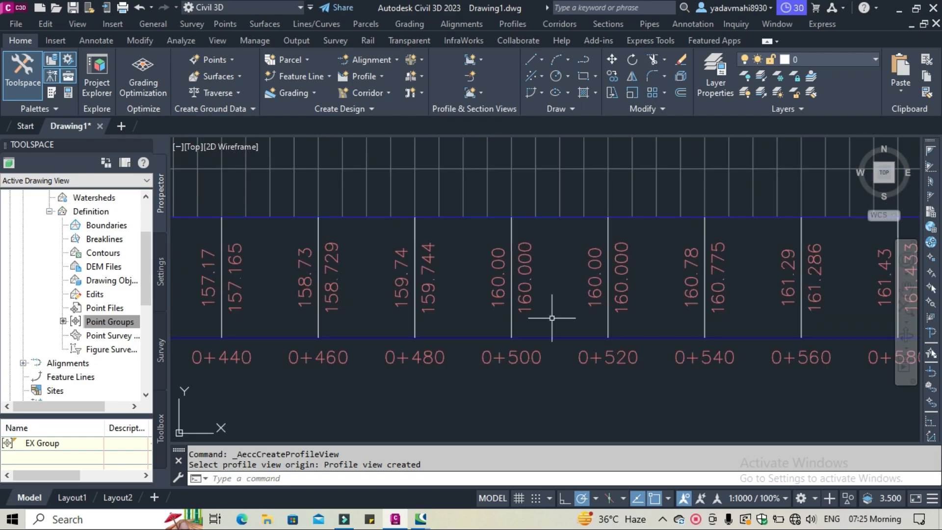
scroll(552, 318, "down", 7)
scroll(551, 317, "down", 2)
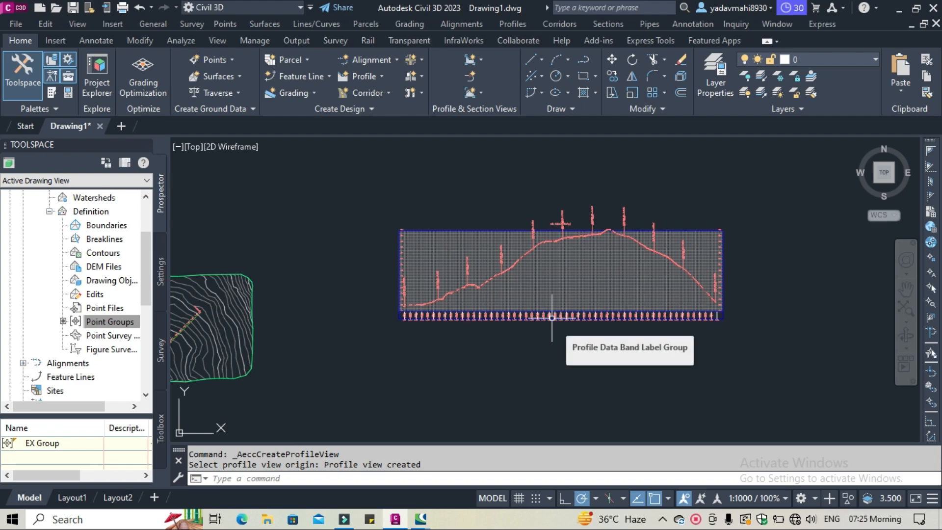
Step: Create a new layout profile on the MG MARG profile view with the Design Profile style and Complete Label Set
scroll(406, 246, "up", 2)
scroll(374, 210, "up", 1)
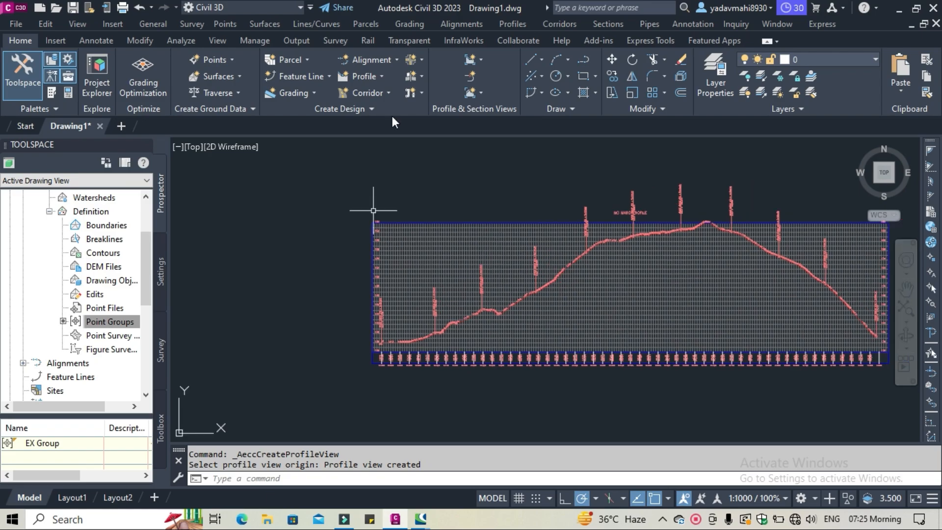
left_click(380, 77)
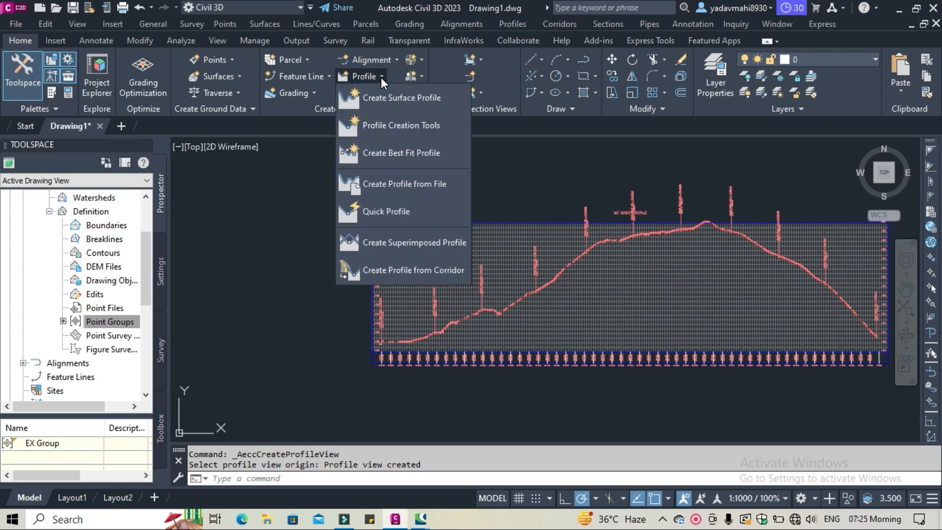
left_click(395, 128)
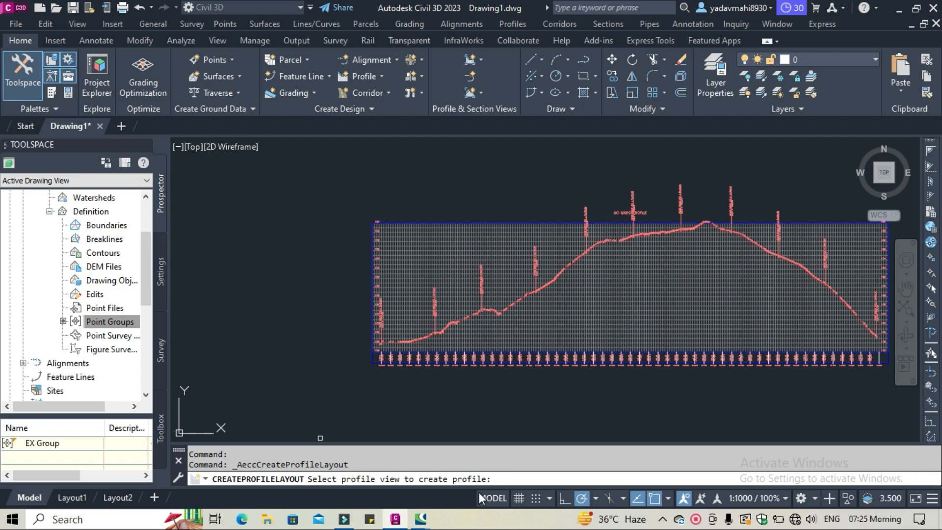
left_click(501, 234)
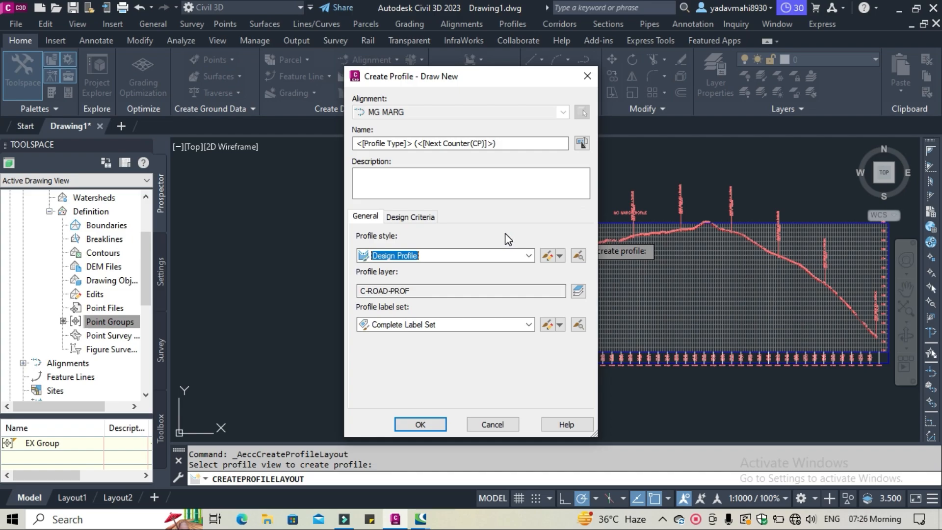
left_click(433, 427)
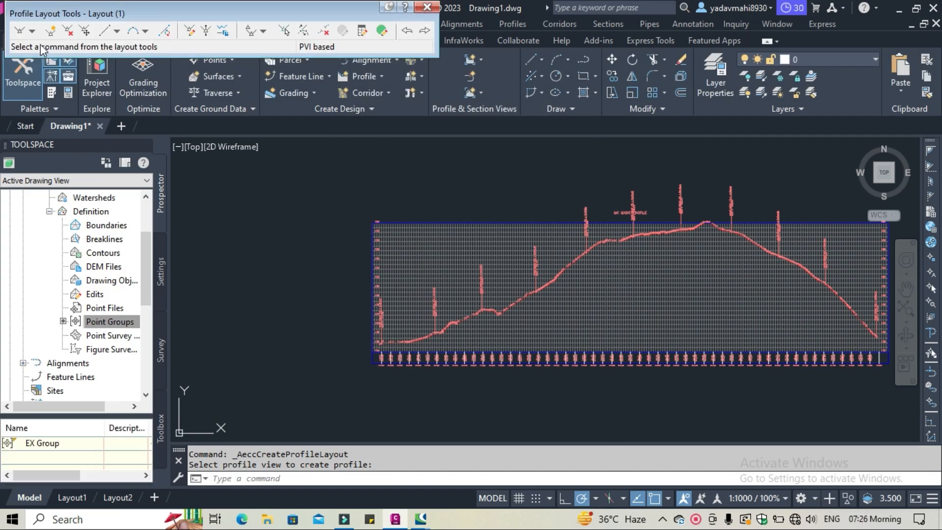
Step: Accept parabolic vertical curves with 150 m crest and sag lengths and start Draw Tangents With Curves
left_click(33, 31)
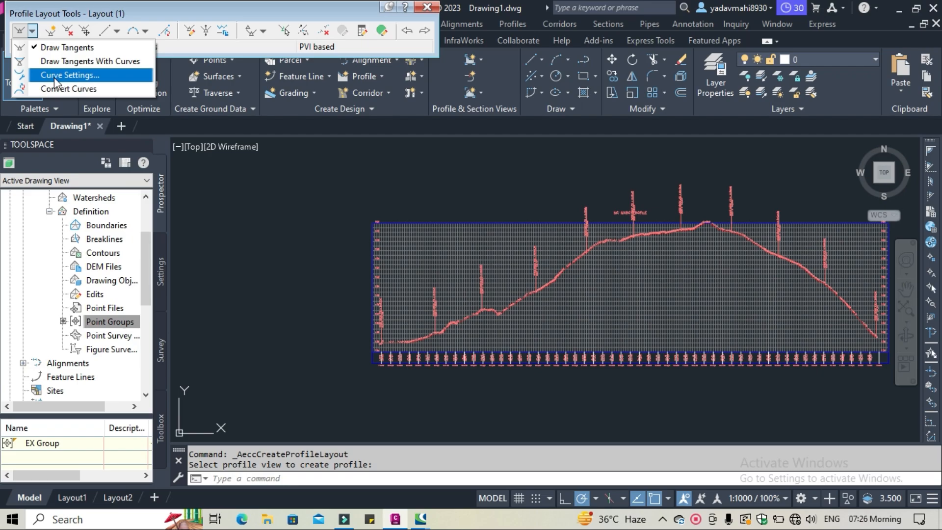
left_click(84, 75)
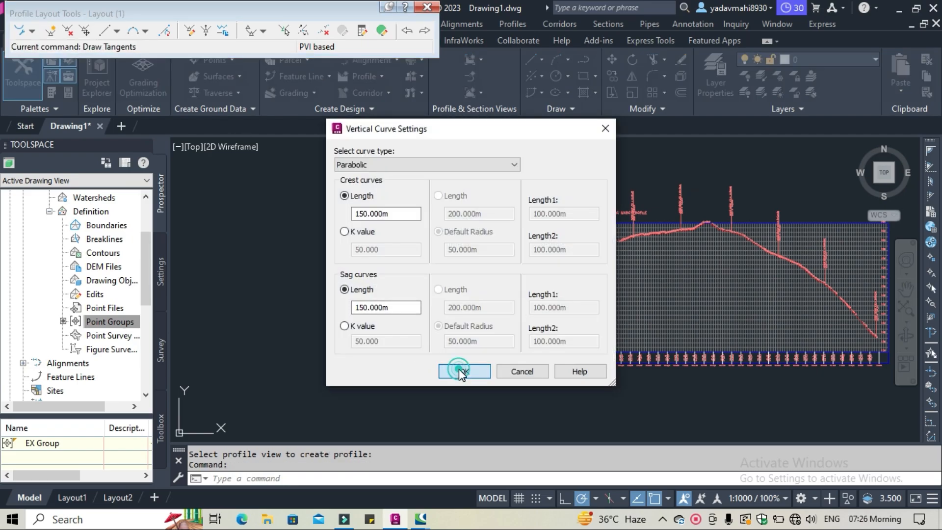
left_click(32, 30)
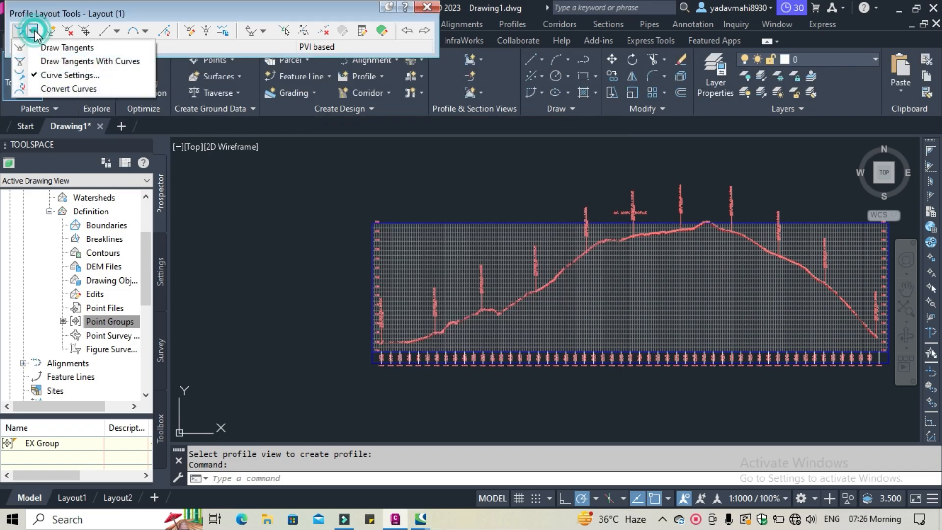
left_click(64, 61)
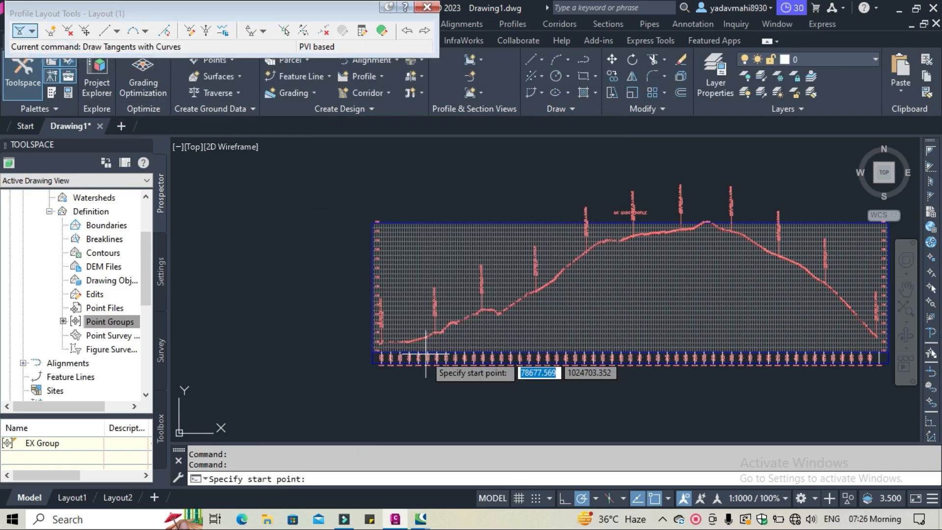
Step: Draw the first design tangent from the existing ground's start at station 0+000 to the grade break at station 0+116.21
scroll(405, 352, "up", 10)
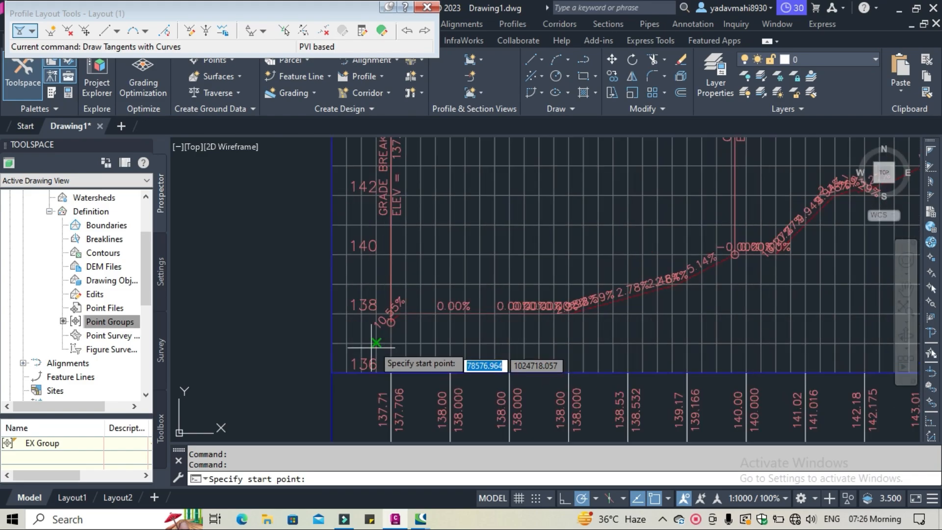
middle_click_drag(455, 331, 507, 320)
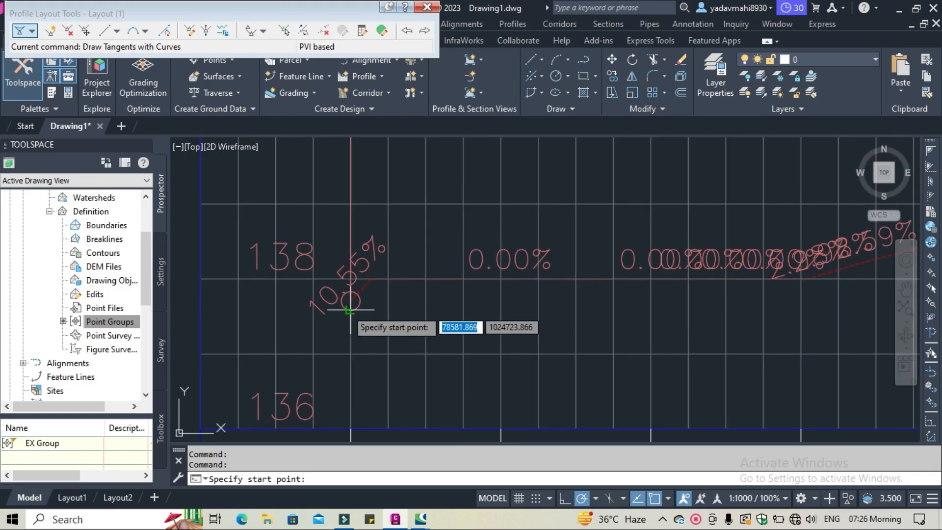
scroll(343, 308, "up", 5)
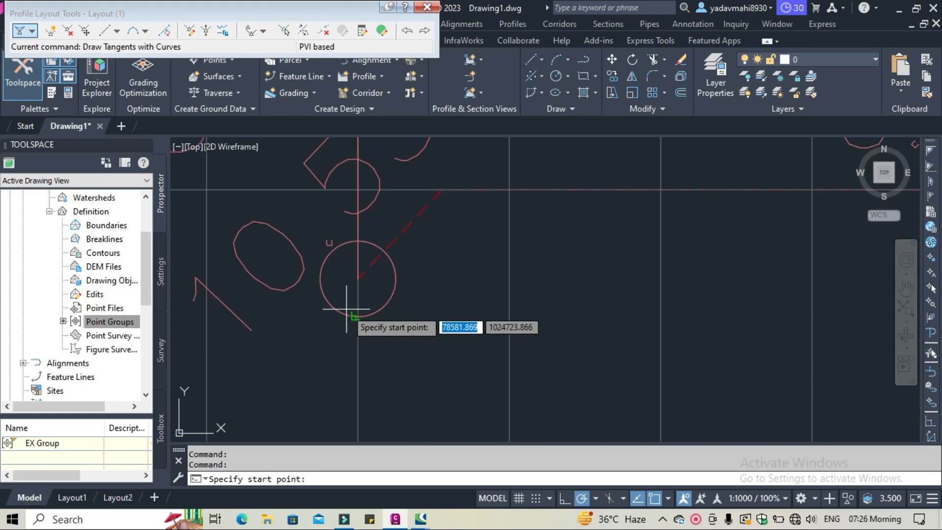
left_click(358, 278)
scroll(442, 332, "down", 5)
middle_click_drag(374, 333, 372, 202)
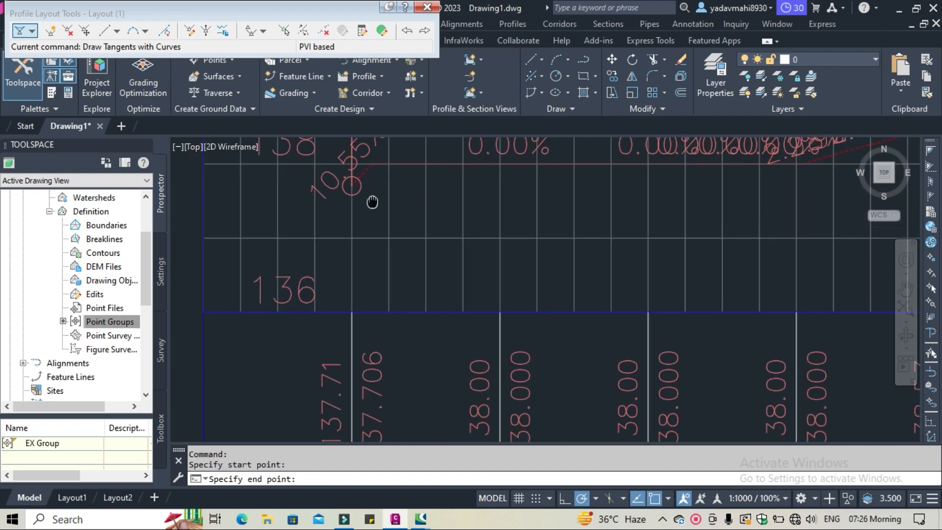
scroll(446, 259, "down", 4)
middle_click_drag(446, 260, 322, 322)
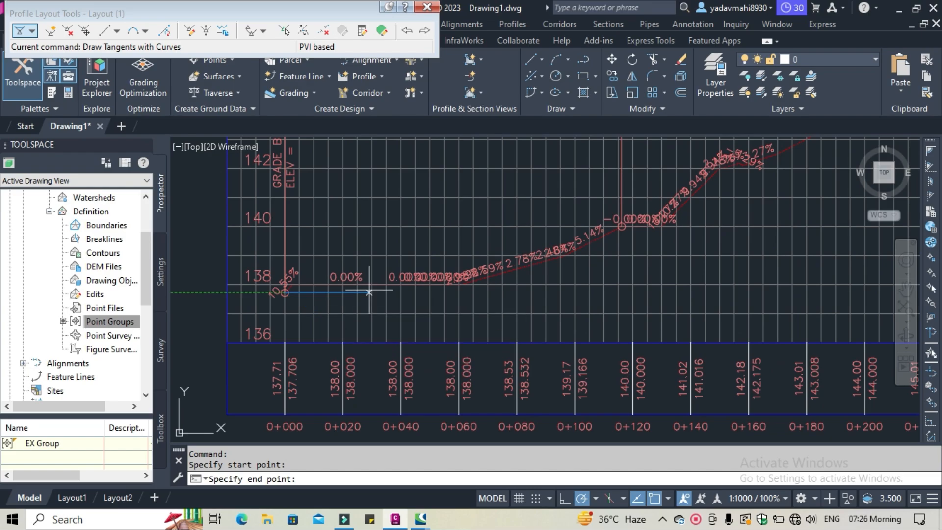
scroll(500, 255, "up", 5)
middle_click_drag(501, 254, 252, 395)
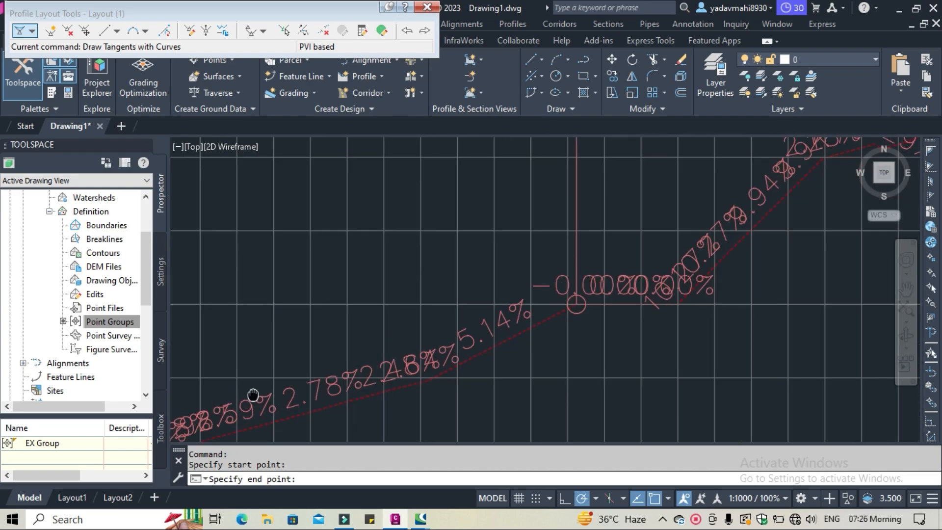
left_click(576, 304)
Step: Continue the design tangents to the end of the short flat stretch of ground just before the grade break at elevation 144.967
scroll(760, 344, "down", 3)
middle_click_drag(760, 332, 421, 390)
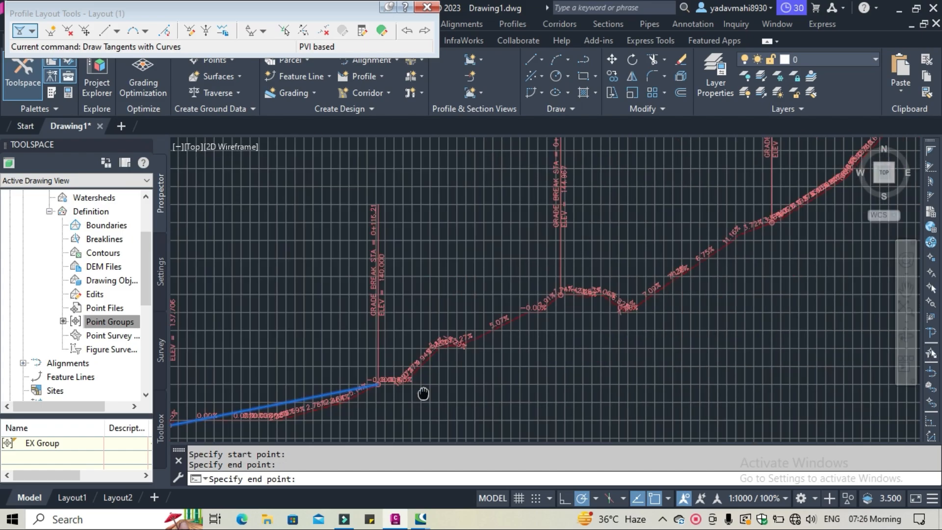
scroll(493, 307, "up", 4)
middle_click_drag(499, 309, 456, 298)
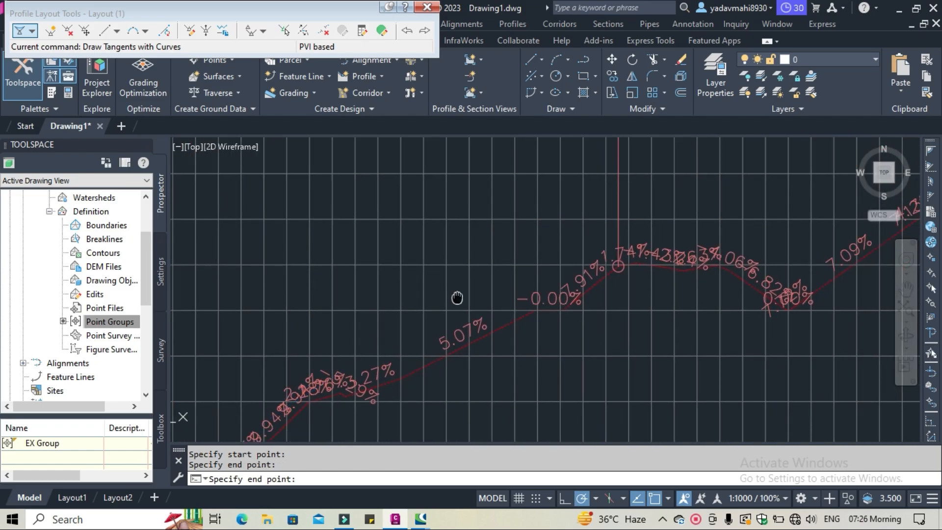
scroll(558, 306, "up", 5)
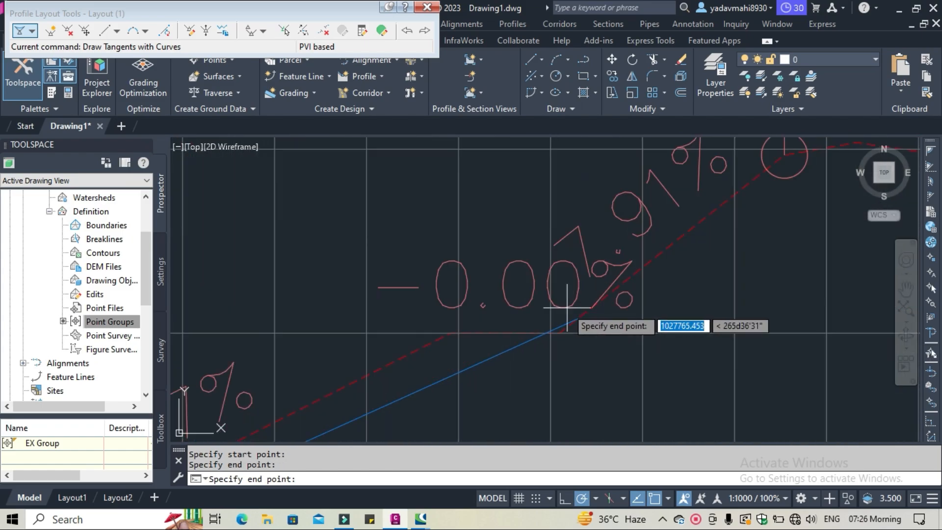
left_click(558, 331)
Step: Extend the design tangents across the ground's dip to the grade change at the foot of the 6.75% climb
scroll(711, 326, "down", 6)
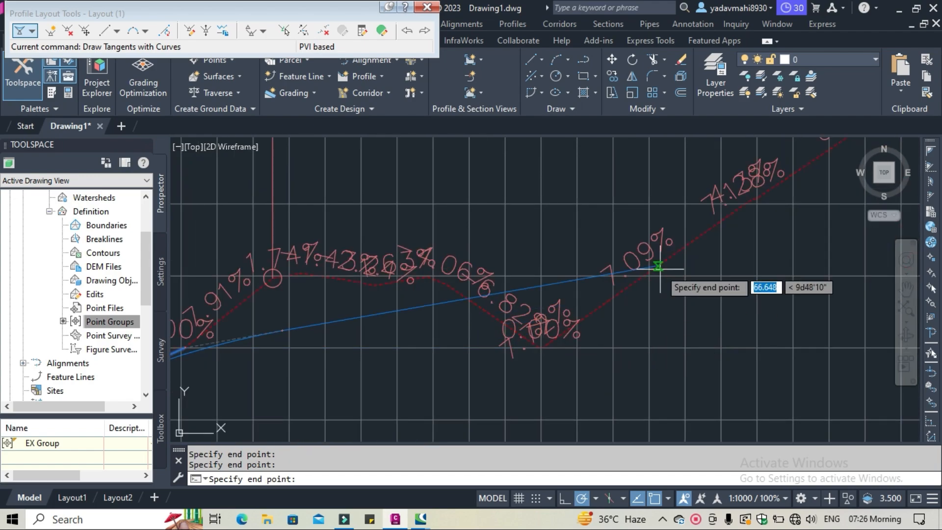
middle_click_drag(657, 267, 326, 420)
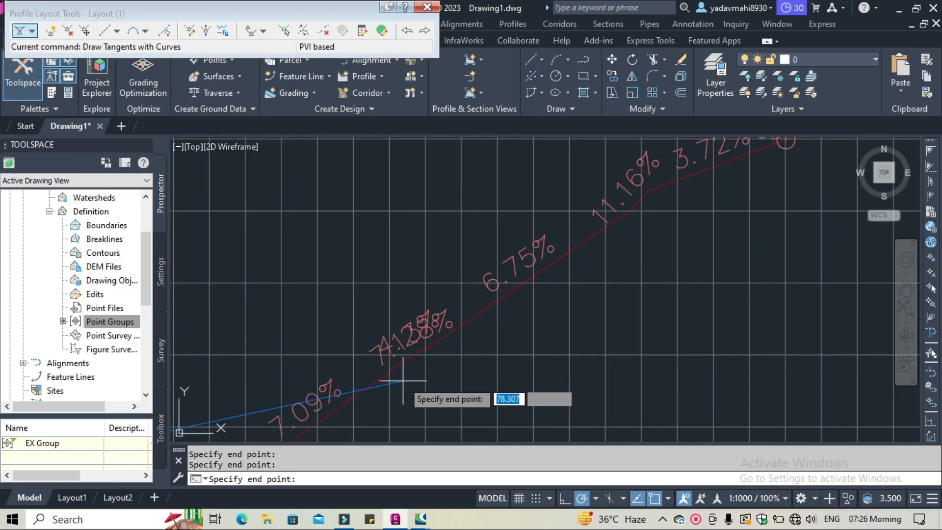
left_click(414, 354)
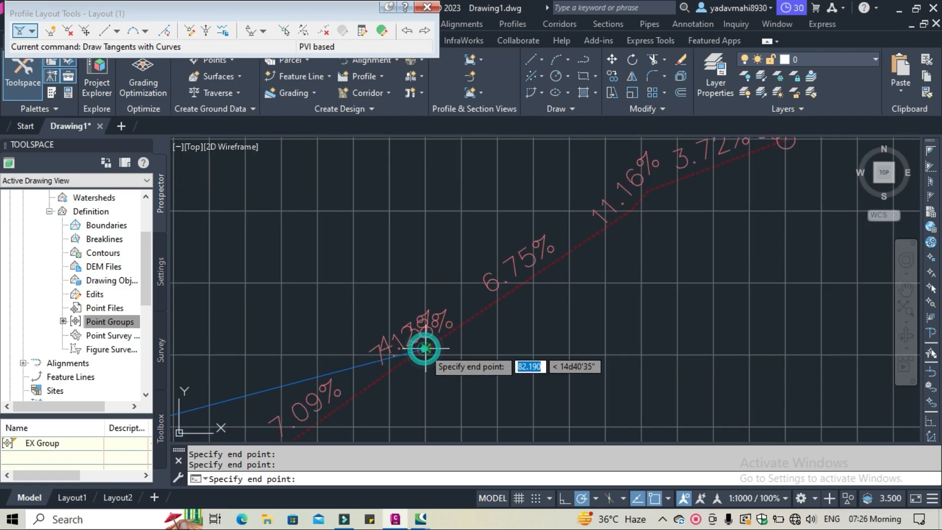
Step: Draw a long design tangent beneath the hill to the ground's grade break on the descending slope, at about station 0+862
scroll(554, 337, "down", 2)
scroll(555, 336, "down", 4)
middle_click_drag(554, 336, 246, 423)
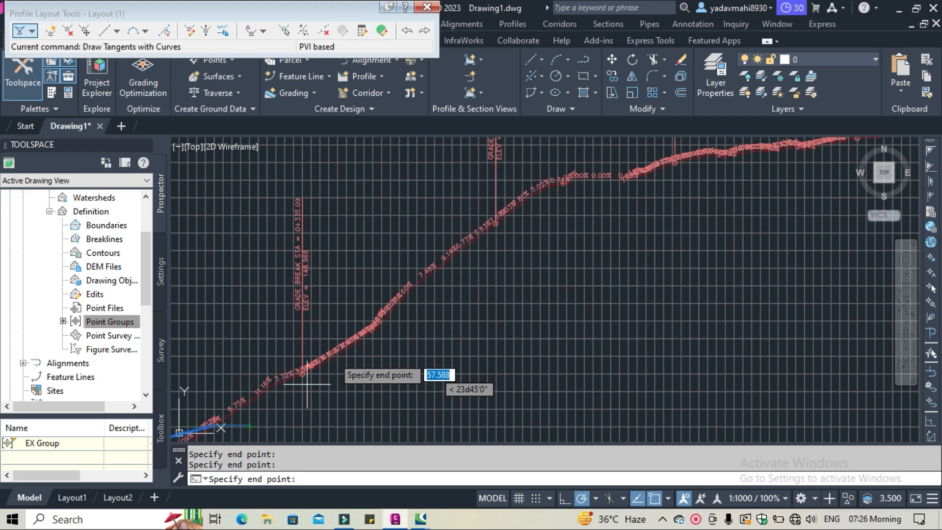
scroll(344, 321, "down", 4)
scroll(314, 324, "down", 1)
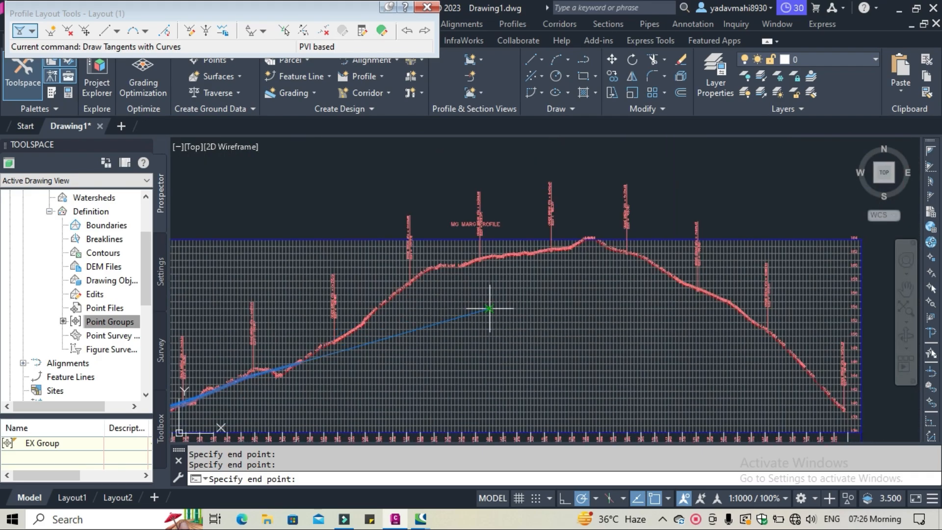
middle_click_drag(490, 311, 411, 363)
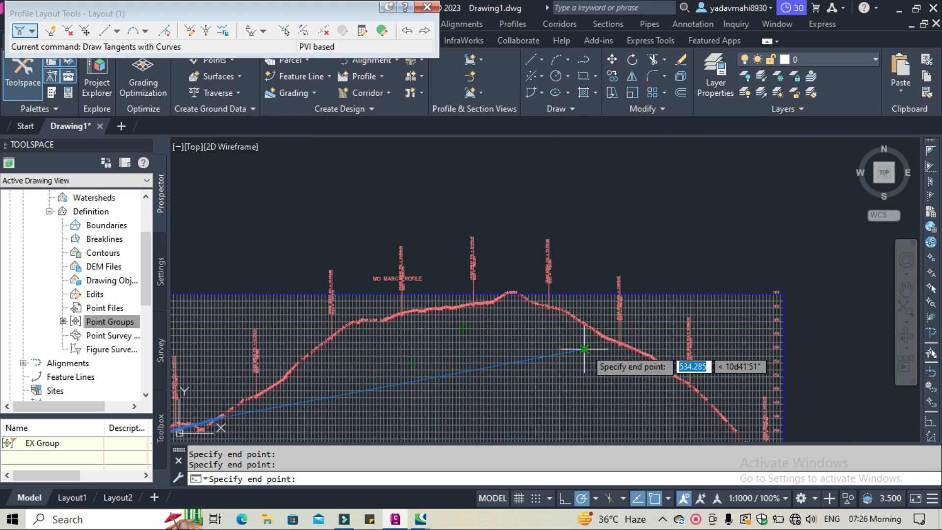
scroll(586, 348, "up", 6)
middle_click_drag(585, 348, 376, 374)
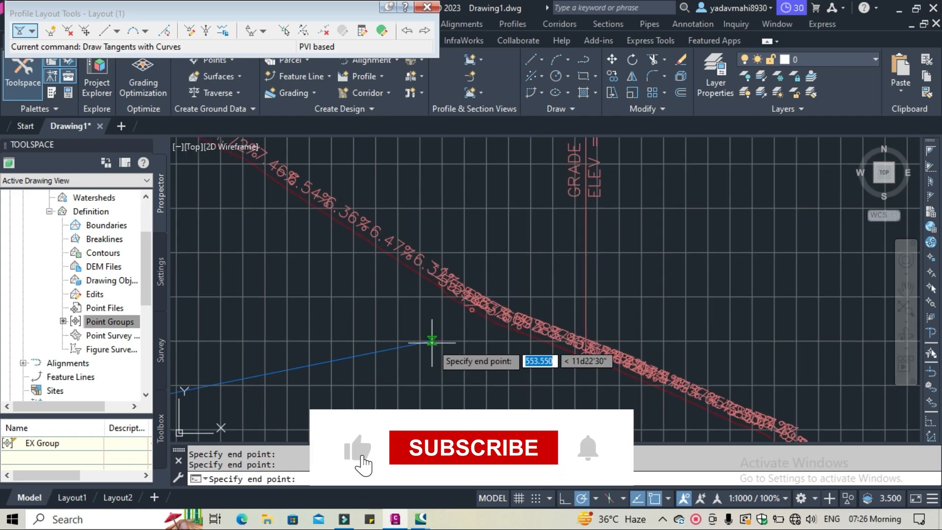
scroll(588, 387, "up", 4)
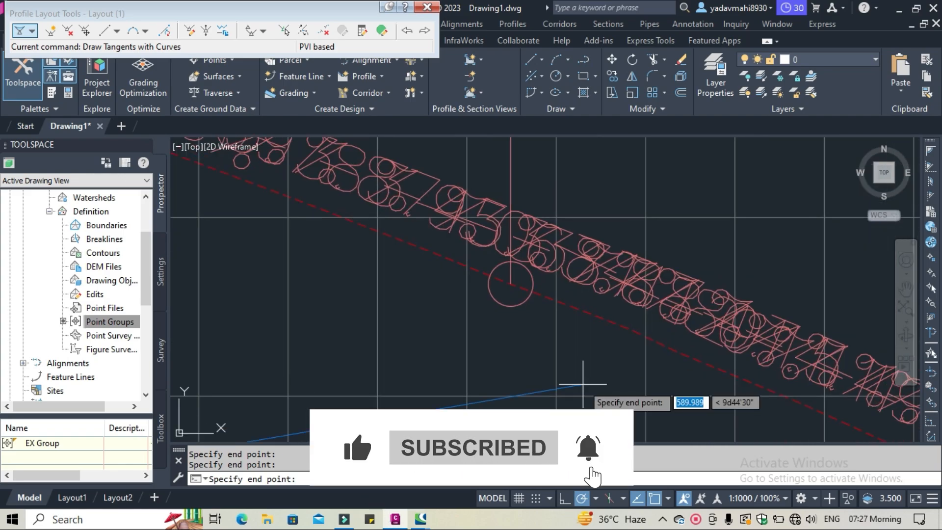
left_click(510, 283)
Step: Continue the design profile a short way down the descending ground to where the slope begins to steepen
middle_click_drag(681, 333, 310, 300)
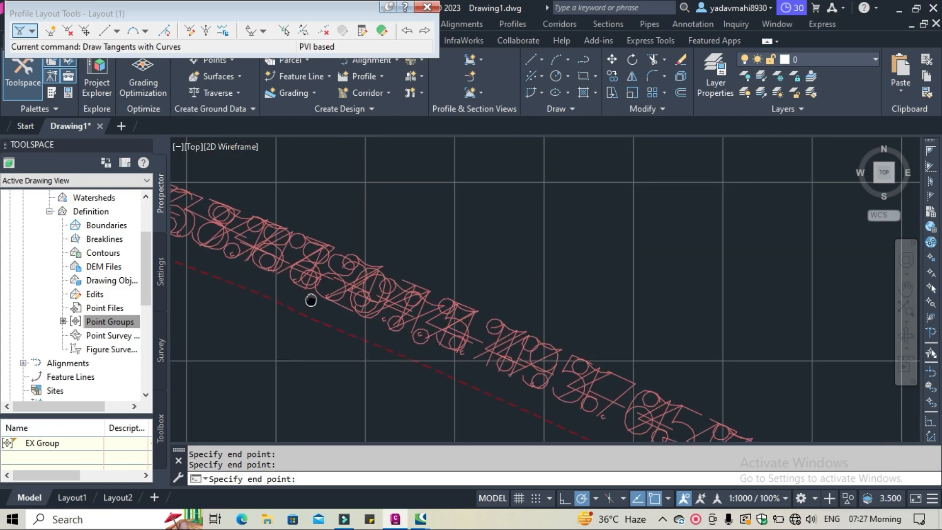
middle_click_drag(602, 386, 405, 224)
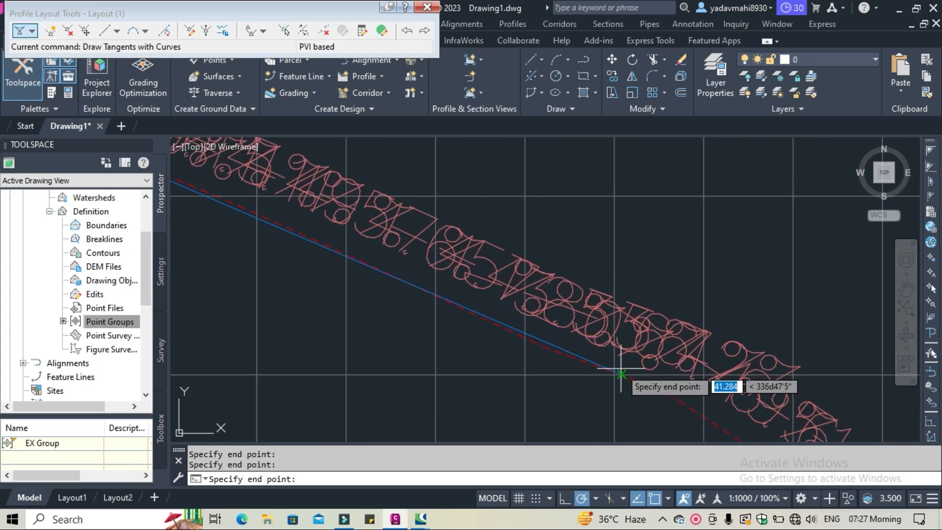
scroll(613, 366, "down", 3)
scroll(468, 257, "up", 2)
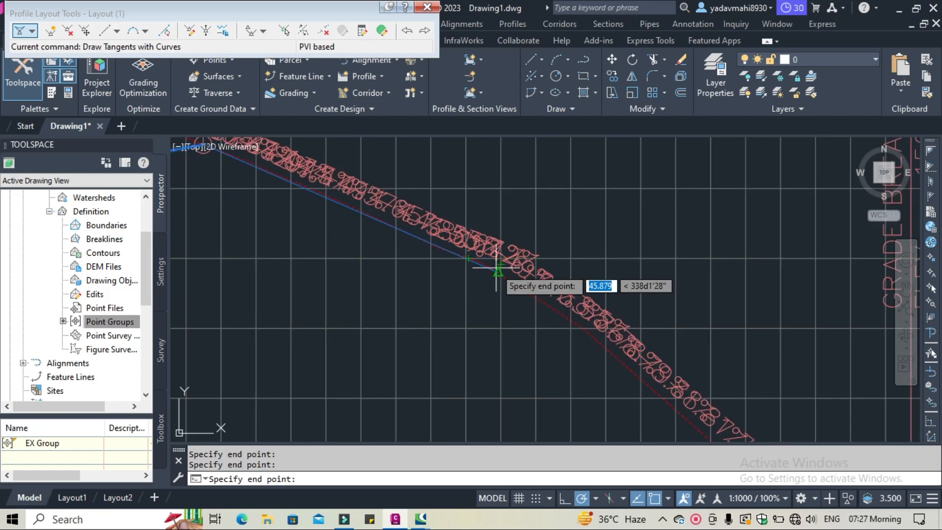
left_click(469, 265)
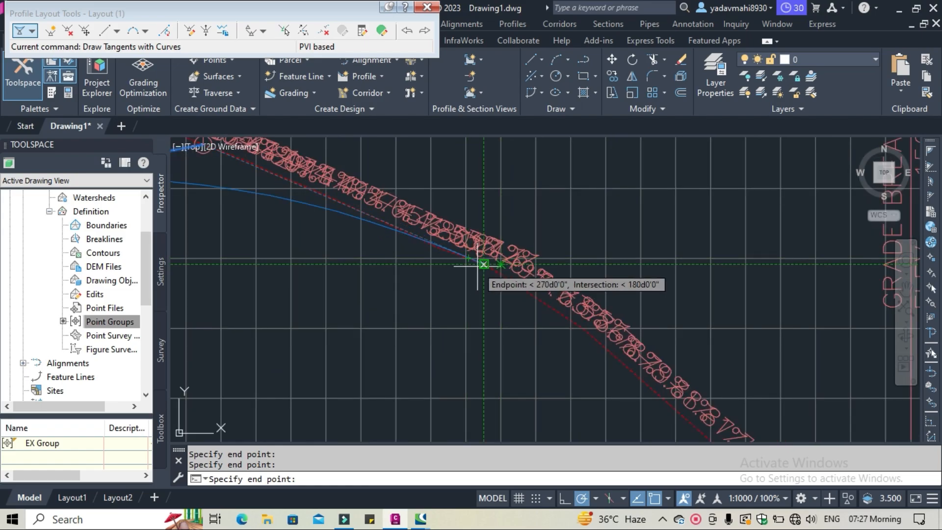
Step: Try to undo the last design tangent, and end Draw Tangents With Curves
scroll(626, 315, "down", 5)
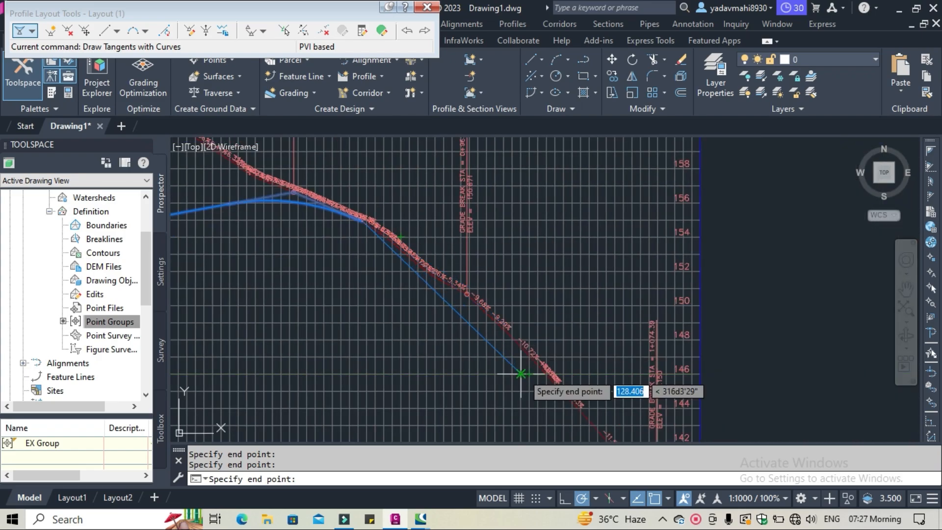
scroll(521, 374, "down", 6)
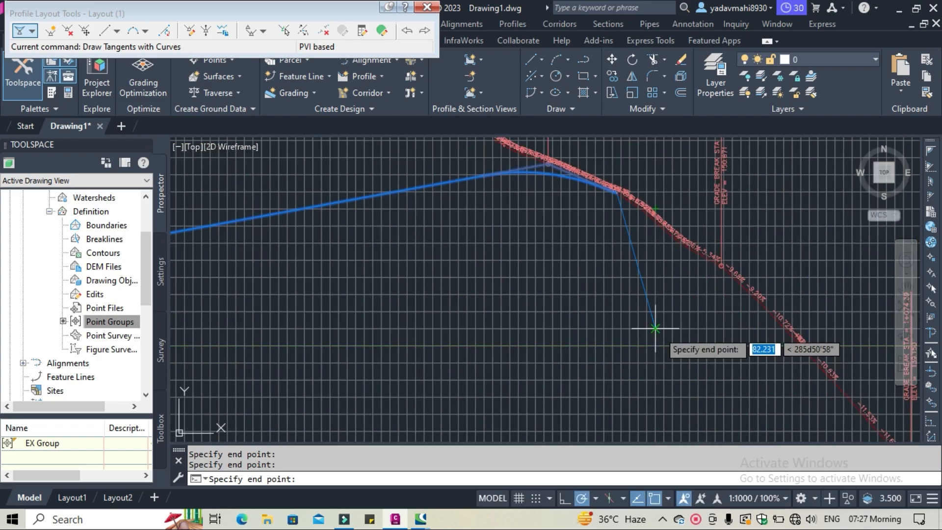
middle_click_drag(658, 331, 746, 322)
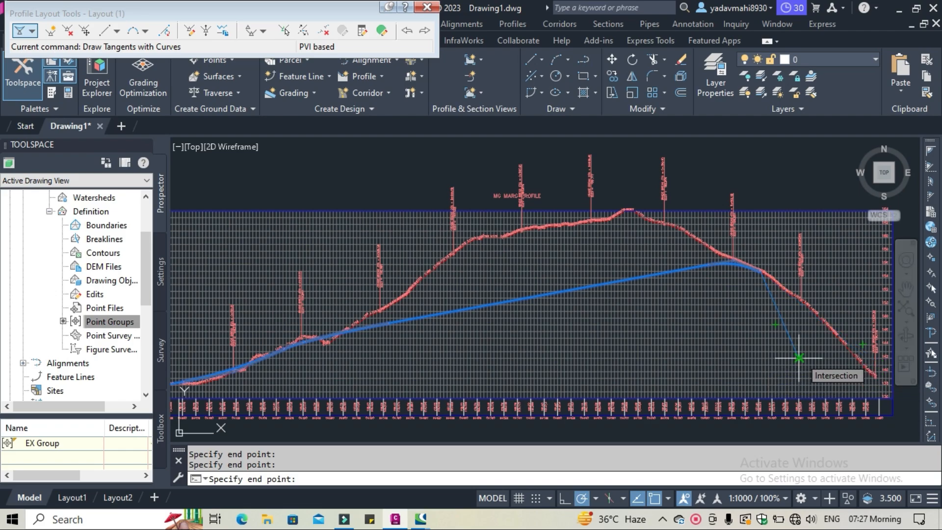
key("ctrl+z")
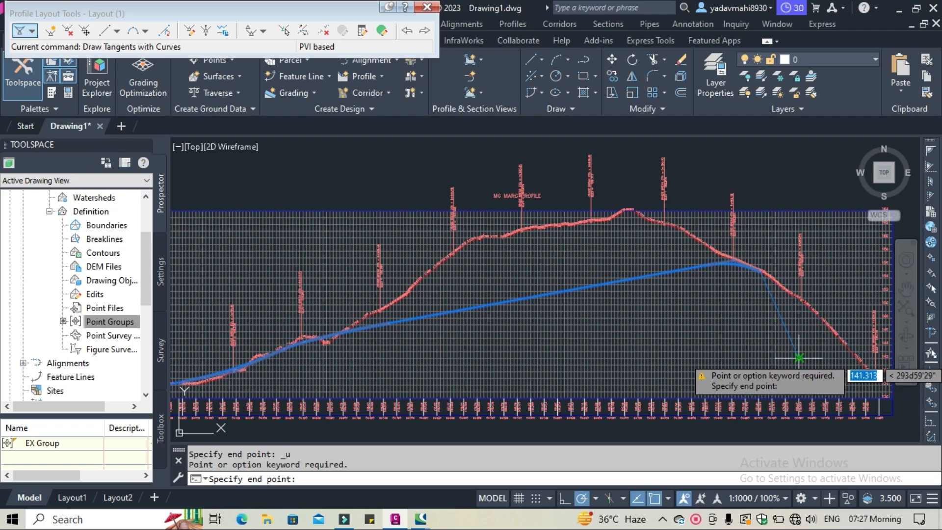
scroll(799, 358, "up", 5)
key("Escape")
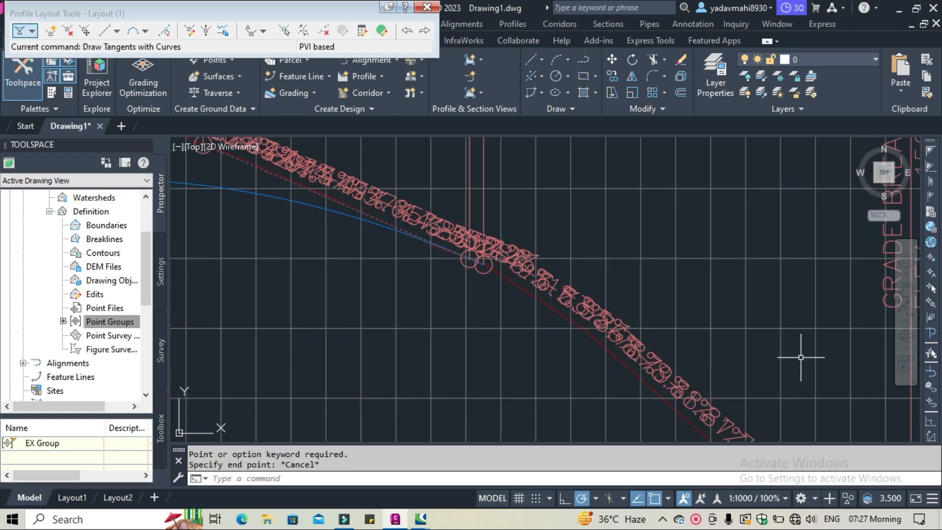
Step: Examine the long tangent's grade label and how the design profile fits the existing ground towards the end of the profile view
scroll(487, 385, "down", 6)
middle_click_drag(487, 384, 591, 288)
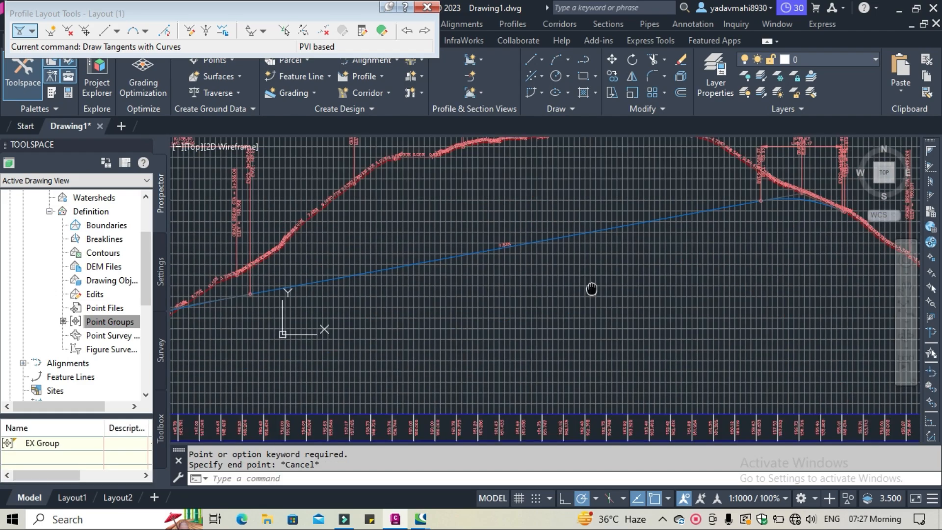
scroll(507, 253, "up", 5)
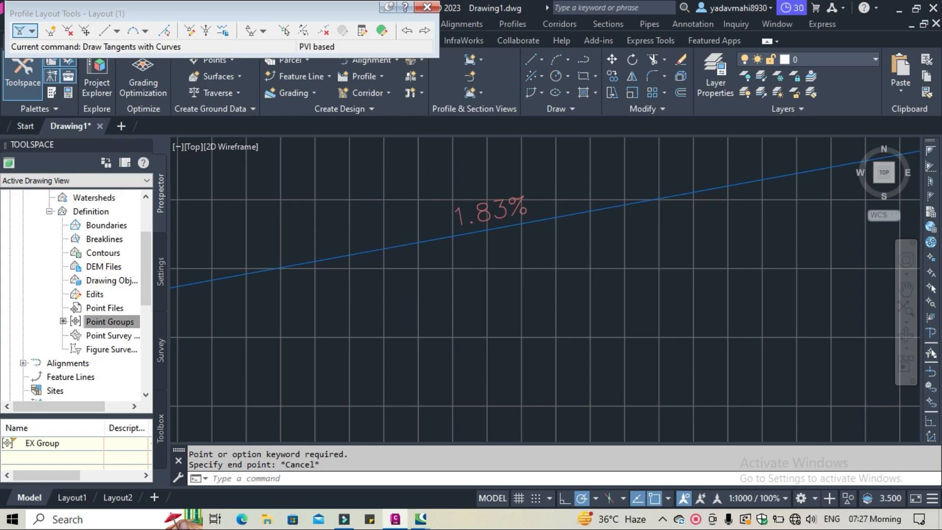
scroll(505, 242, "down", 6)
middle_click_drag(521, 263, 437, 374)
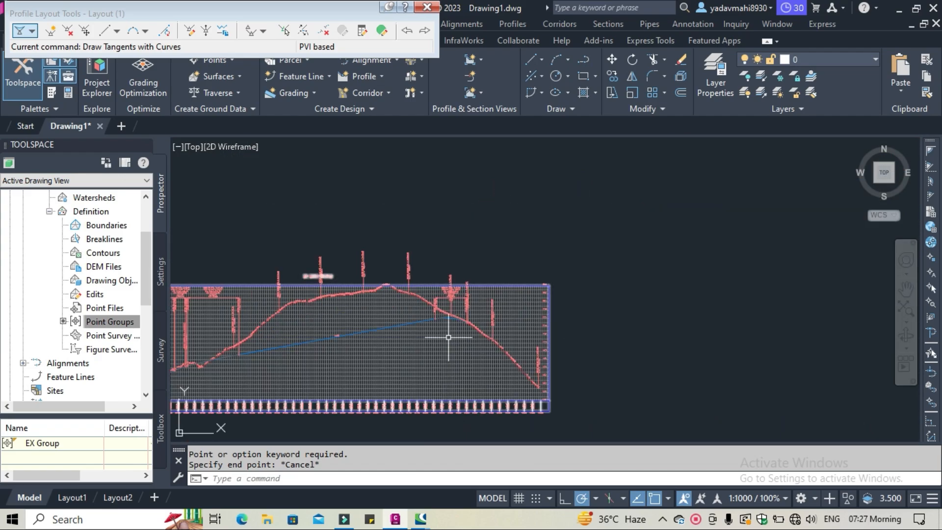
scroll(448, 337, "up", 4)
scroll(438, 368, "up", 2)
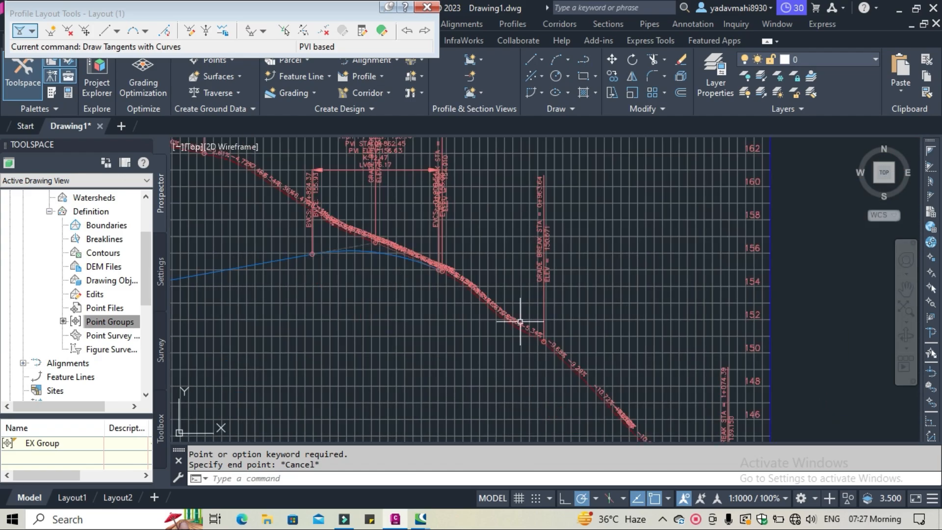
middle_click_drag(675, 421, 599, 235)
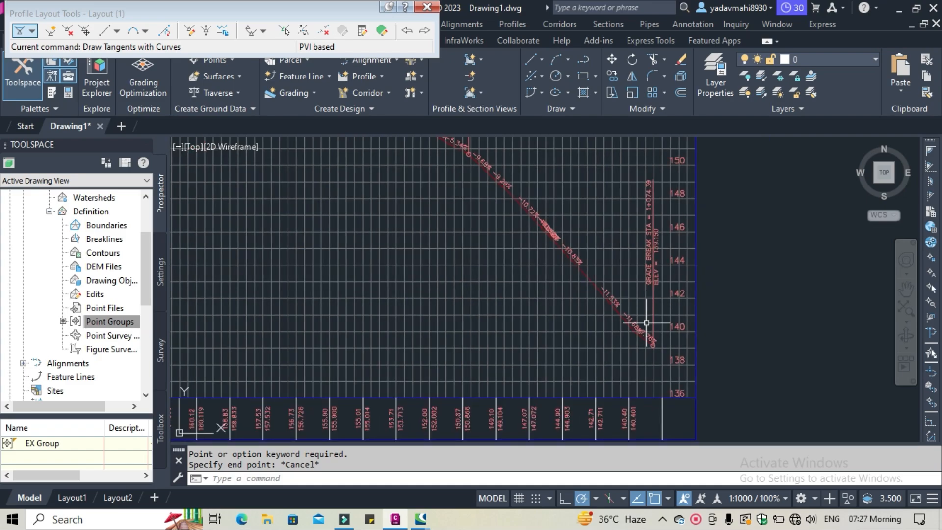
scroll(654, 341, "up", 5)
scroll(653, 346, "down", 5)
scroll(653, 346, "down", 5)
middle_click_drag(336, 299, 671, 309)
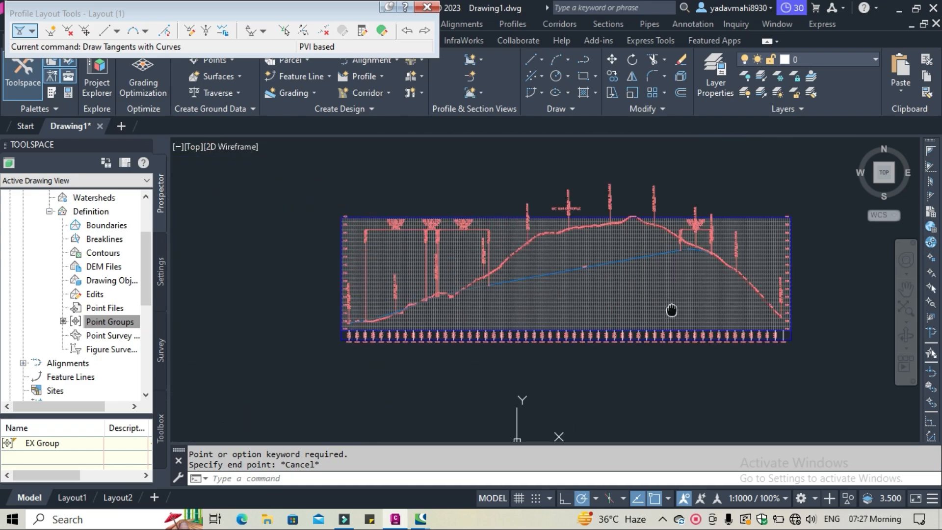
Step: Delete the unfinished Layout (1) design profile from the profile view
left_click(628, 256)
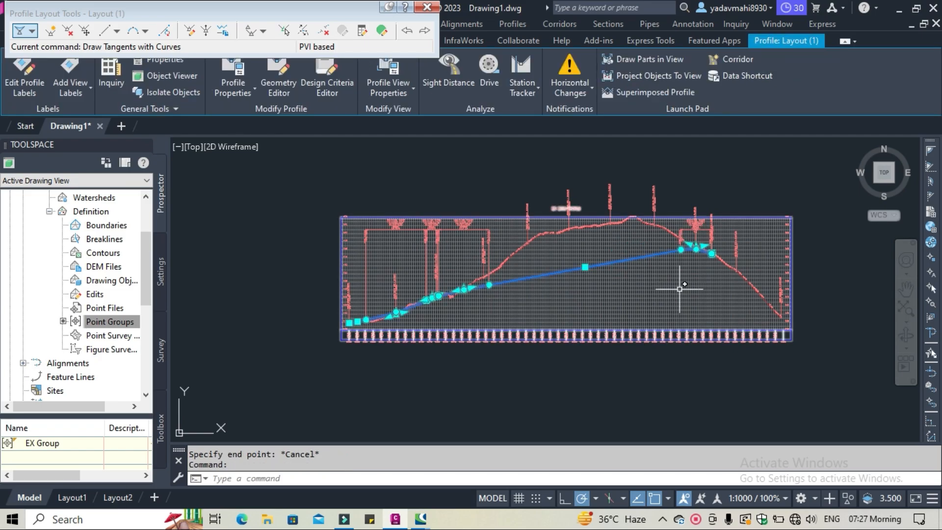
key("Escape")
key("Escape")
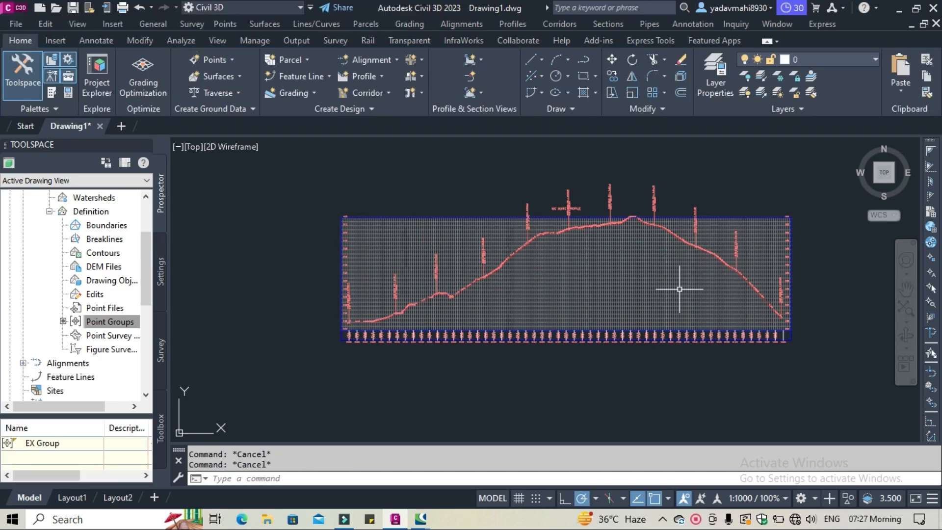
Step: Create a replacement layout profile on the MG MARG profile view with the Design Profile style and Complete Label Set
scroll(792, 317, "up", 2)
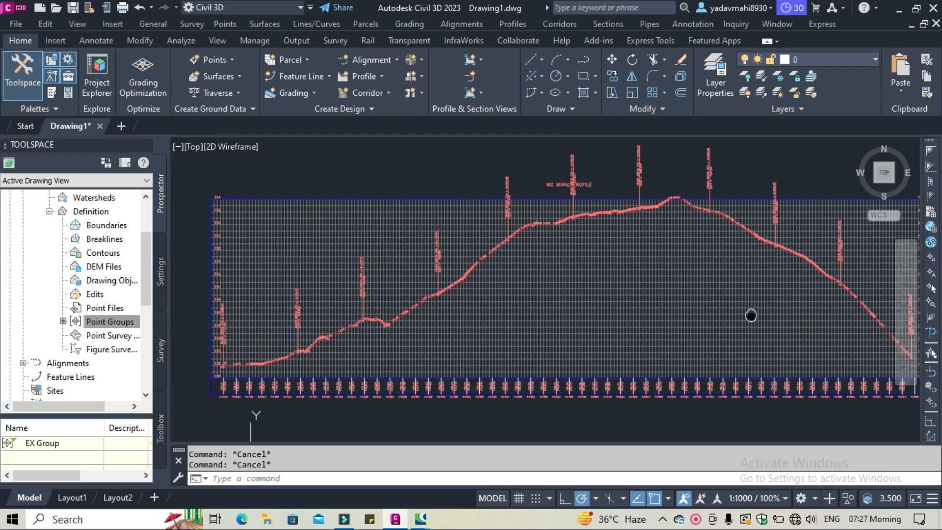
left_click(381, 77)
left_click(388, 125)
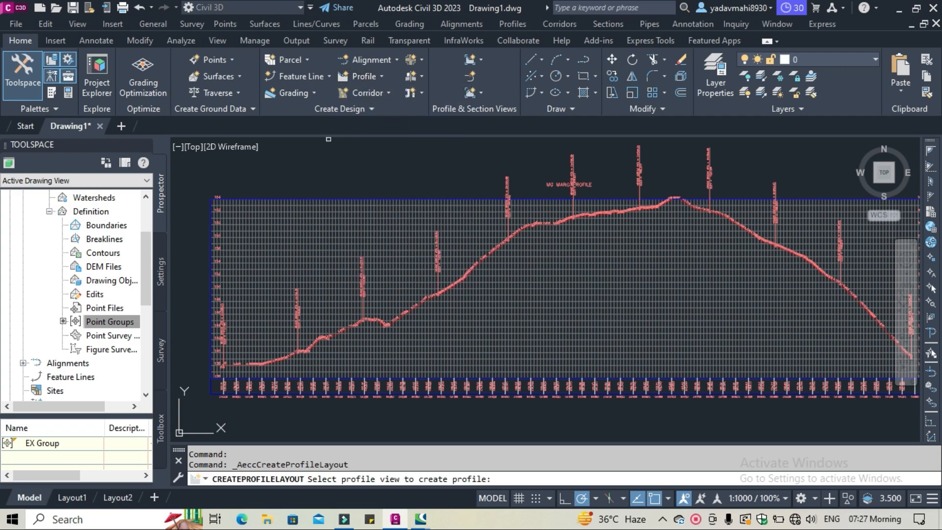
left_click(366, 202)
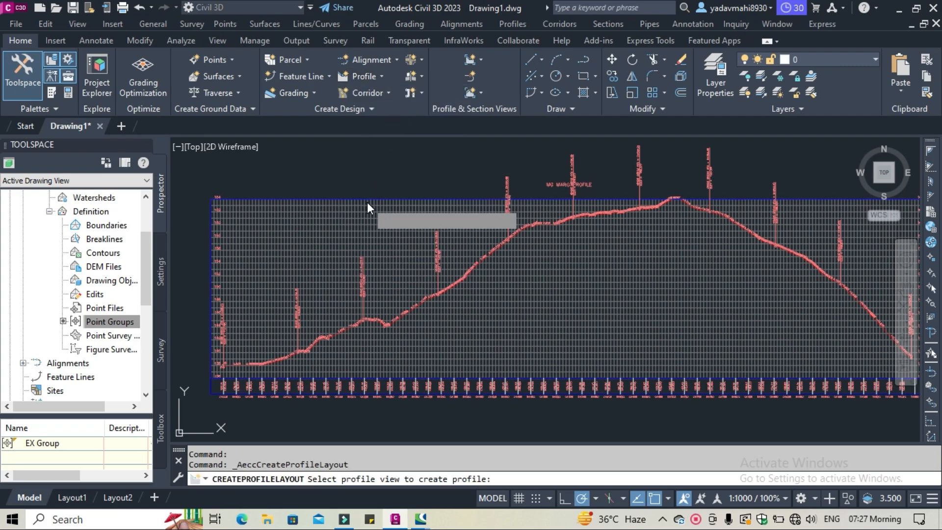
left_click(408, 426)
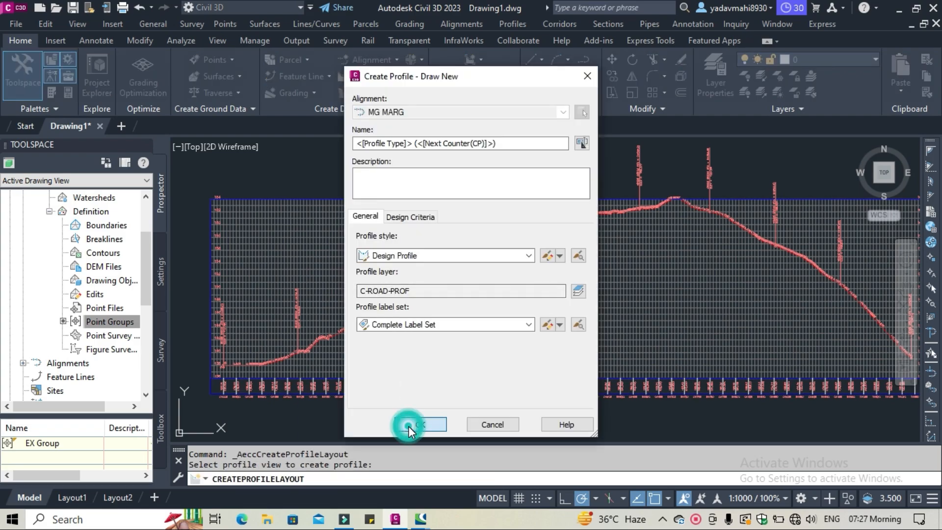
Step: Begin the design profile with Draw Tangents With Curves, placing its start point on the existing ground's first point at station 0+000
left_click(30, 31)
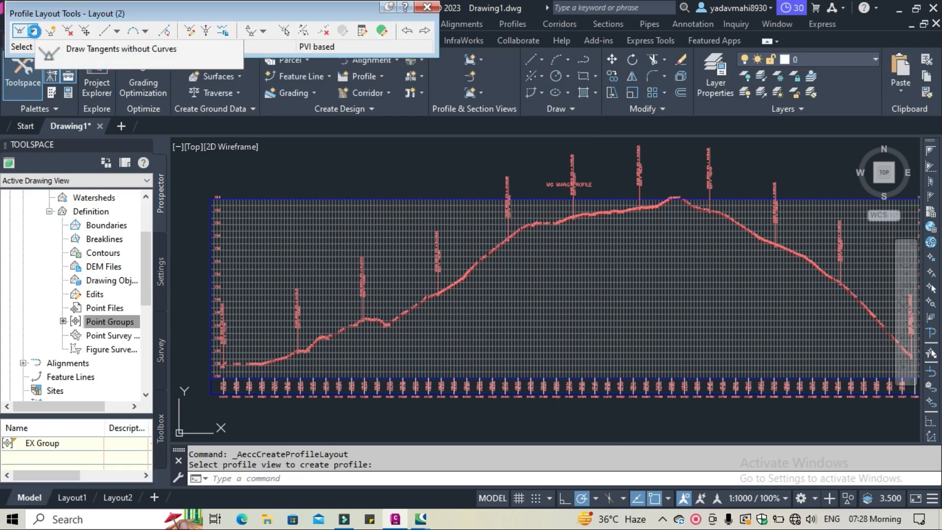
left_click(32, 31)
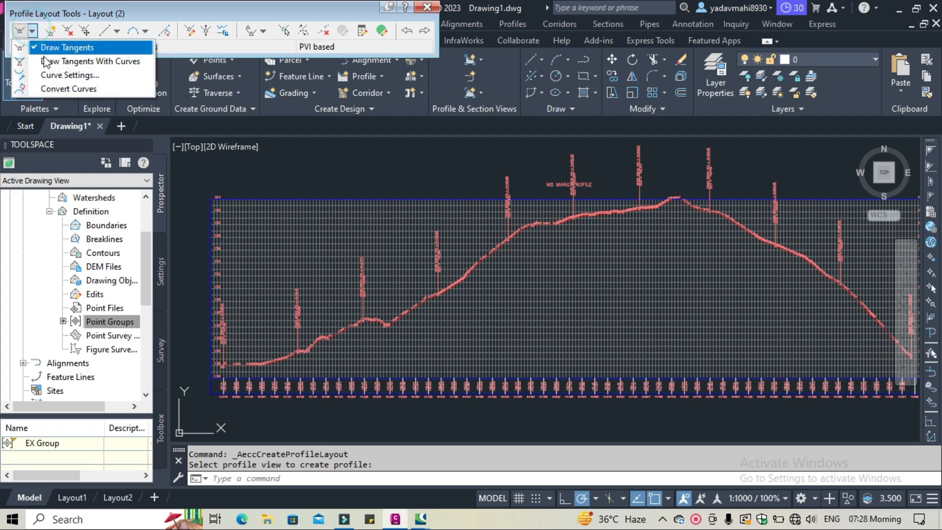
left_click(46, 61)
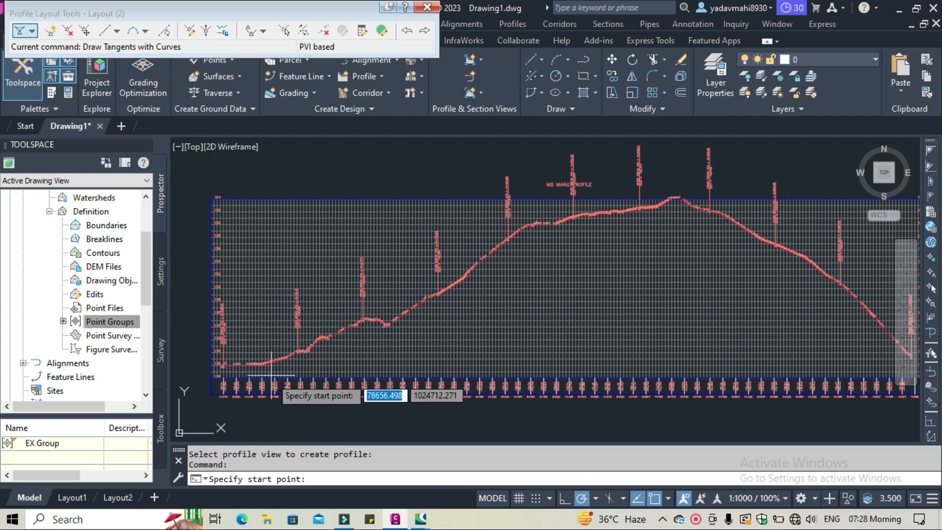
scroll(225, 378, "up", 6)
scroll(347, 330, "up", 6)
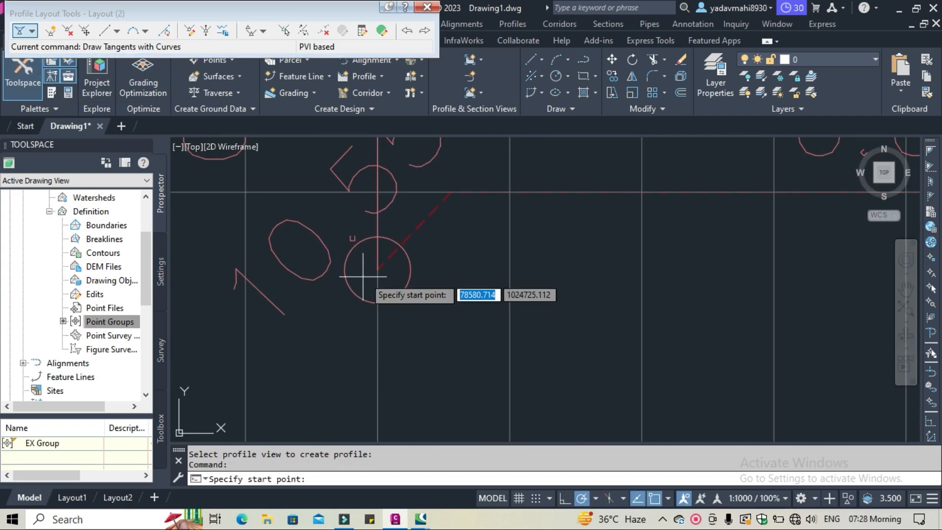
left_click(378, 270)
Step: Draw the first two design tangents to the ground's slope change just before station 0+100 and its grade break at elevation 140
scroll(613, 300, "down", 10)
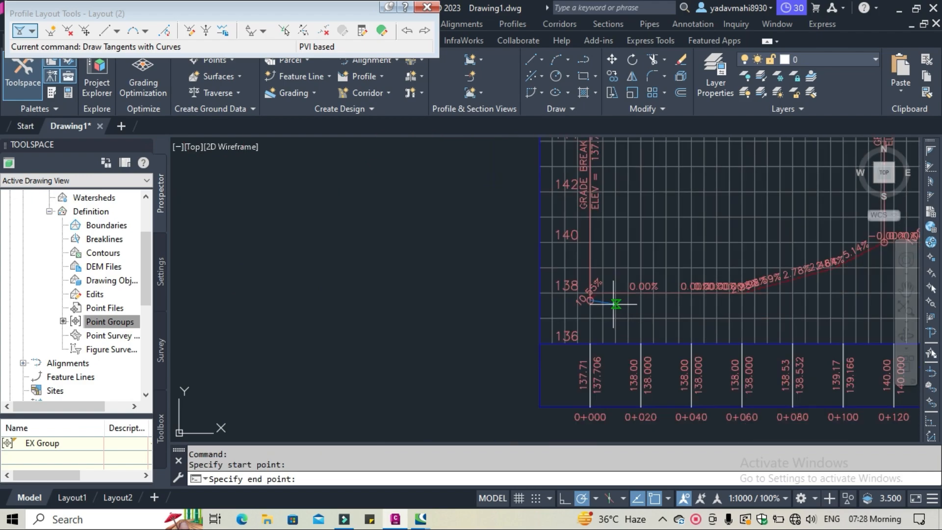
middle_click_drag(610, 300, 288, 336)
scroll(420, 397, "up", 3)
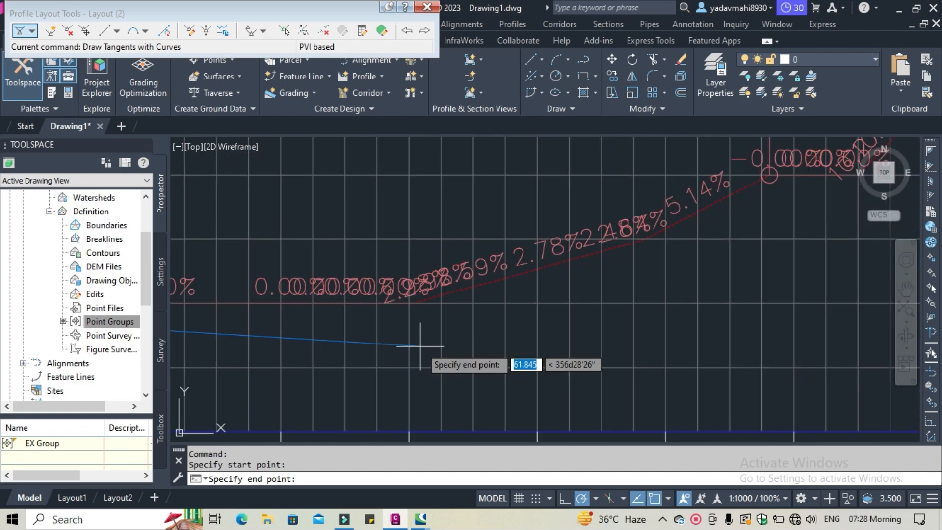
middle_click_drag(420, 399, 318, 401)
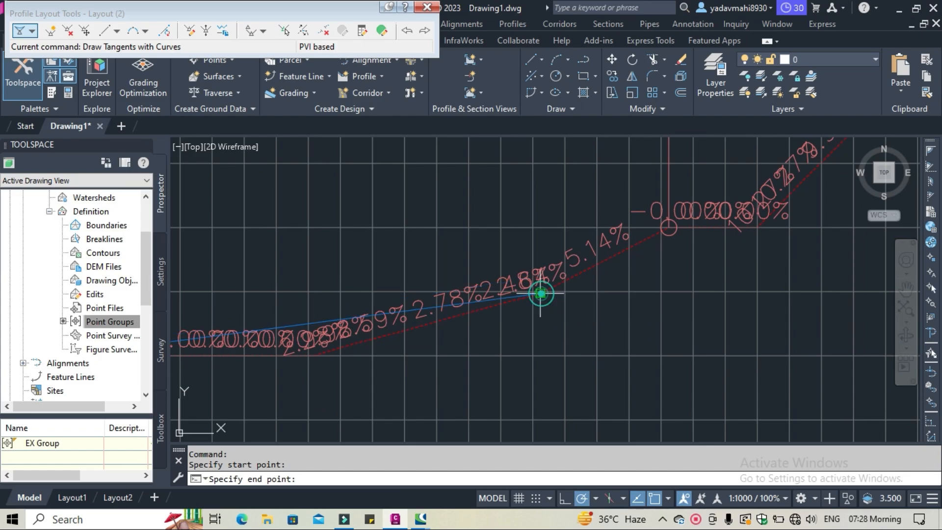
left_click(540, 293)
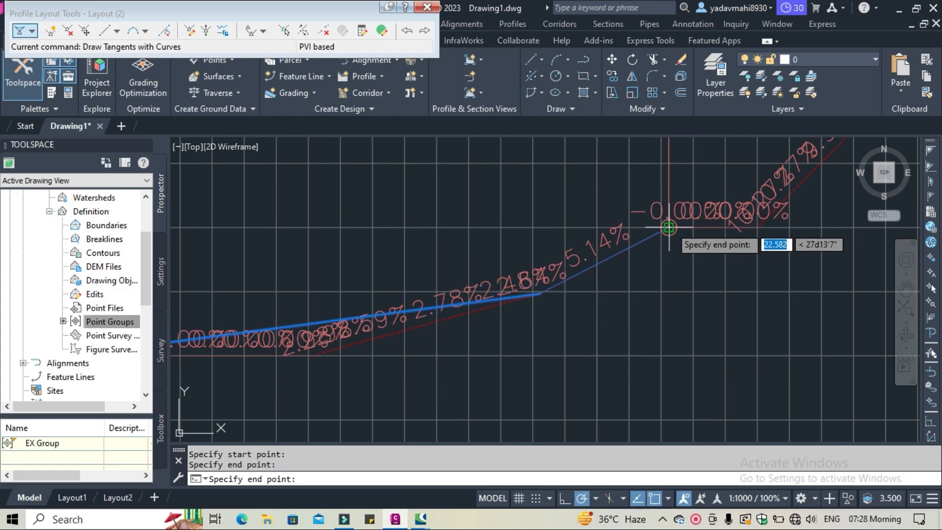
left_click(670, 227)
Step: Continue the design tangents to about station 0+158, elevation 142.11, and on to the ground's dip at about station 0+254.77, elevation 144.00
middle_click_drag(780, 263, 419, 380)
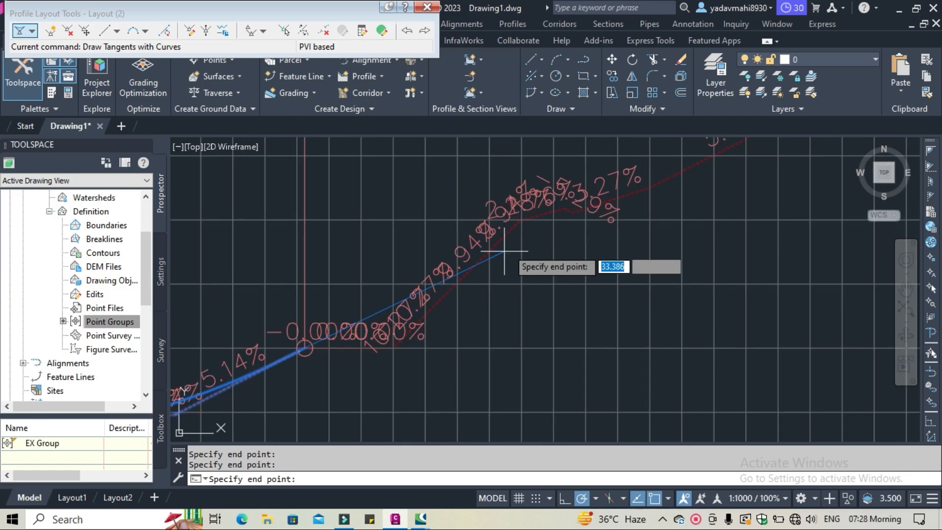
scroll(607, 275, "down", 3)
scroll(246, 325, "down", 3)
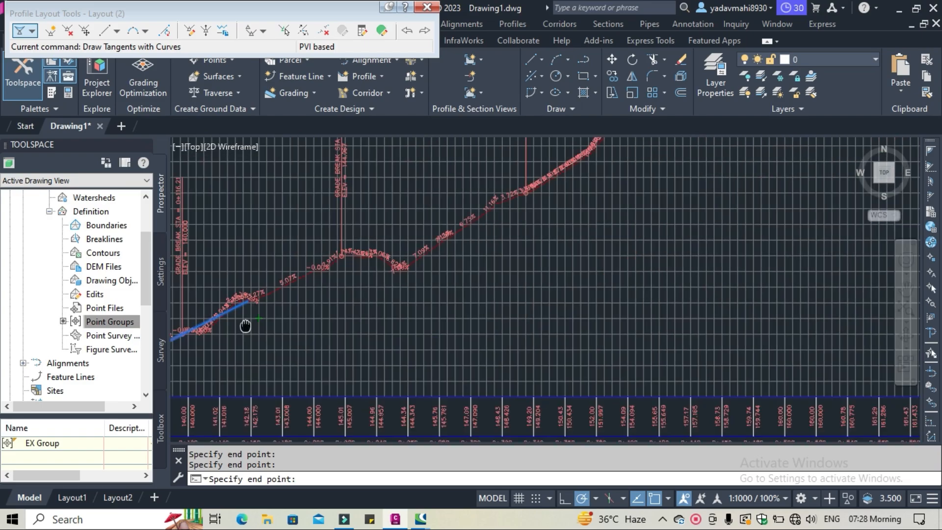
scroll(338, 302, "down", 4)
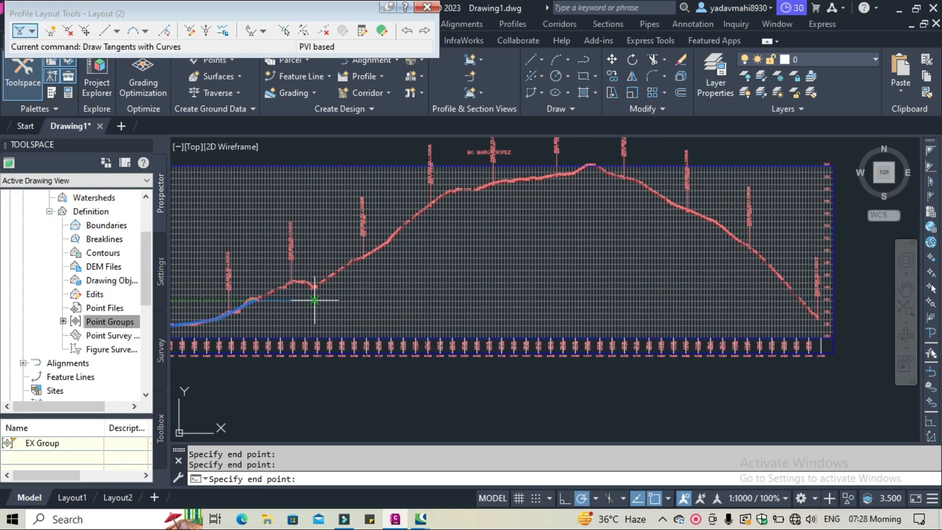
scroll(316, 293, "up", 2)
scroll(316, 293, "up", 4)
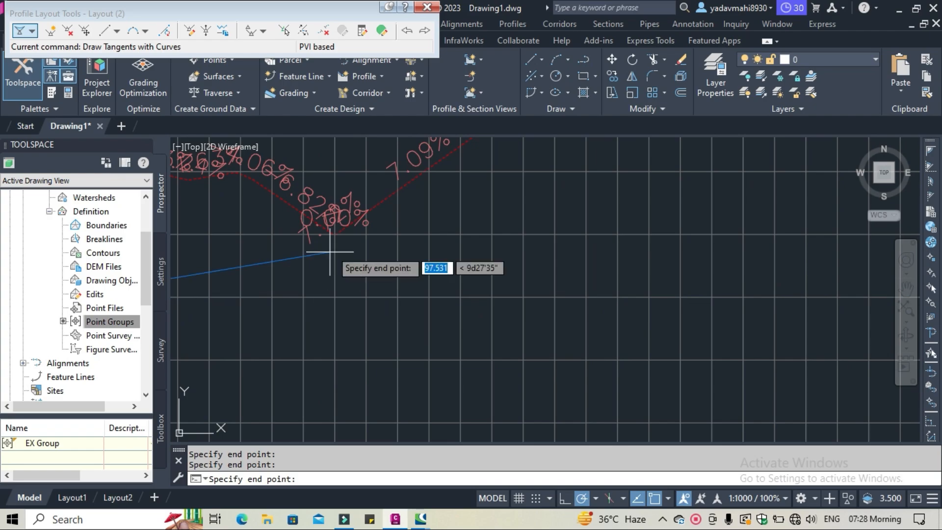
scroll(336, 231, "down", 5)
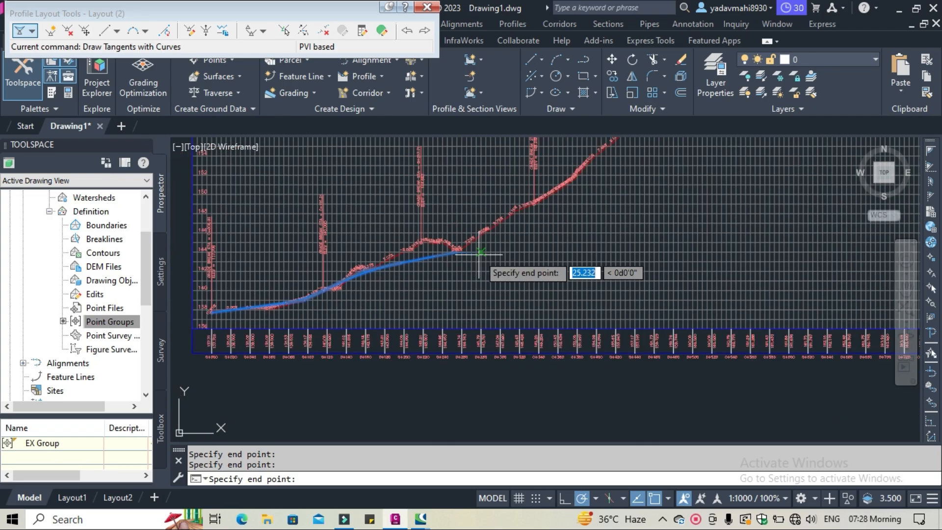
Step: Draw a long rising tangent to a point well below the ground's summit, and a falling one to the existing ground's last point
middle_click_drag(480, 254, 305, 335)
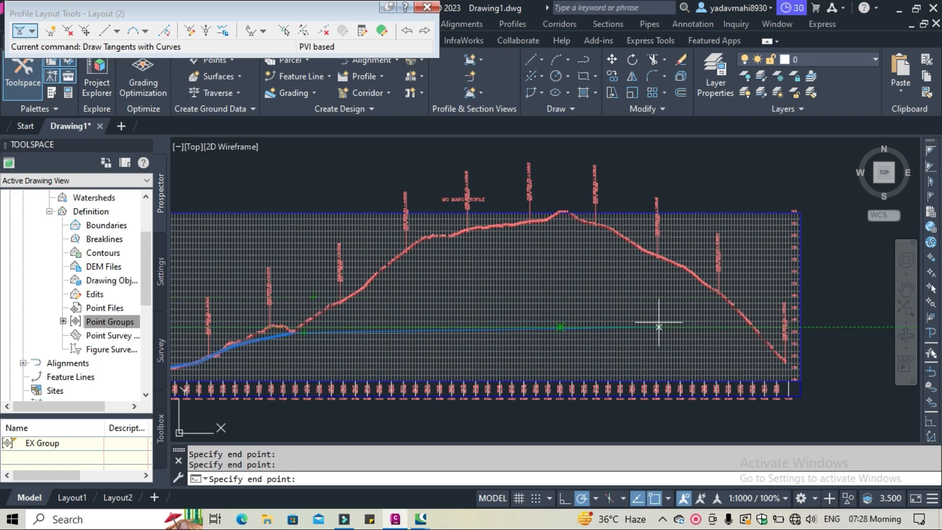
scroll(544, 296, "up", 5)
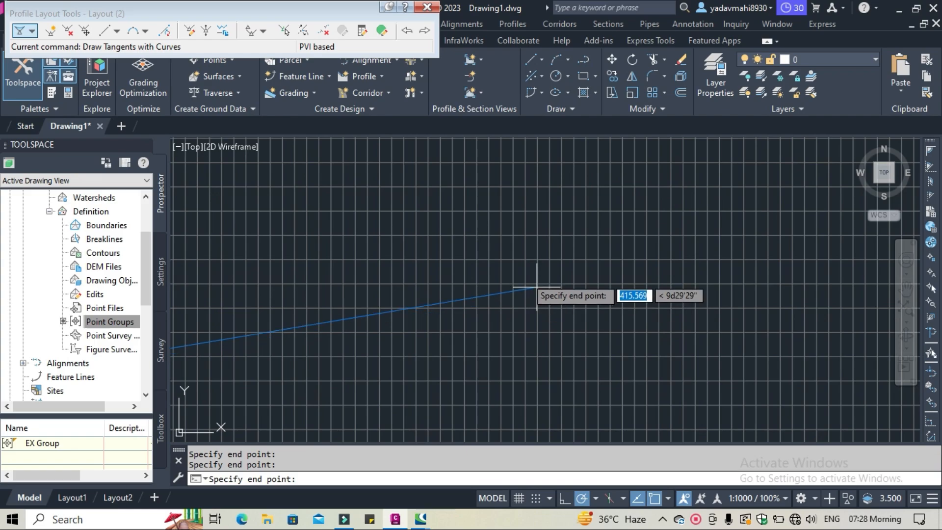
scroll(631, 259, "down", 5)
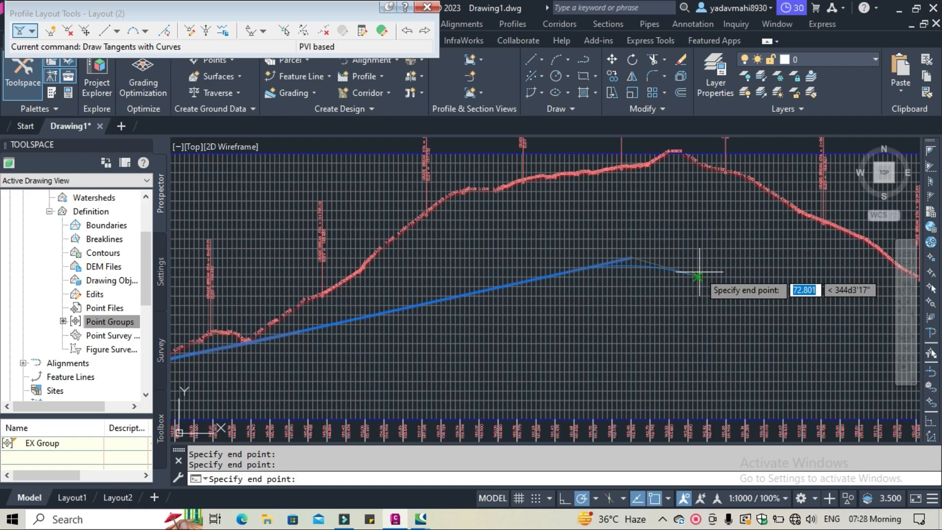
middle_click_drag(698, 275, 391, 280)
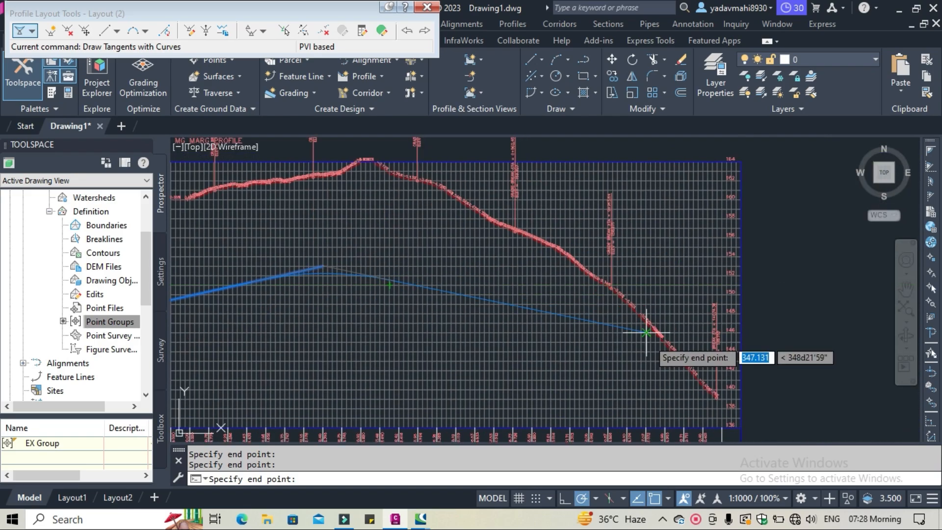
scroll(711, 402, "up", 6)
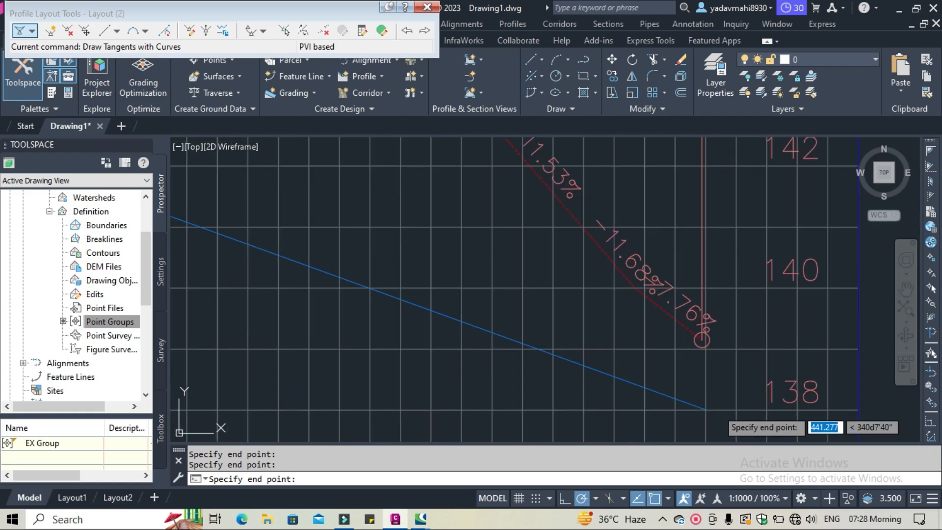
left_click(675, 234)
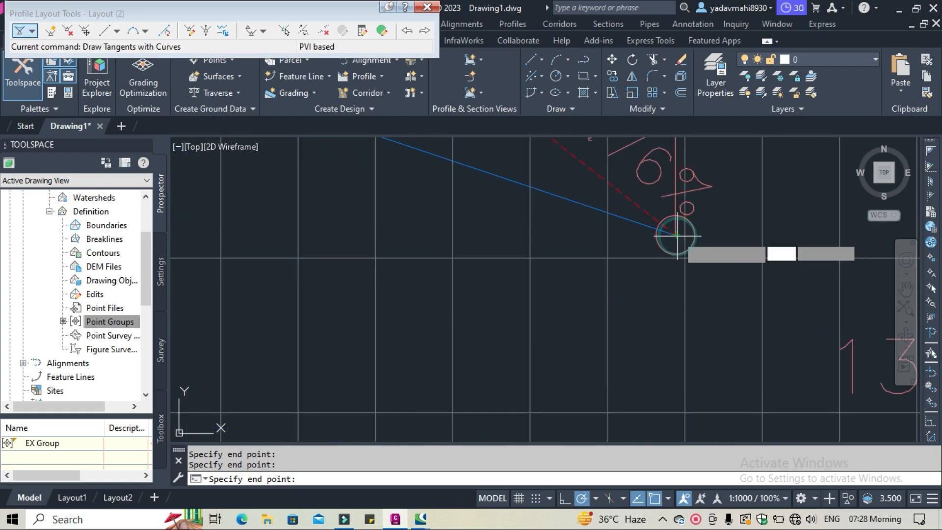
Step: Check how the drawn tangents and curves follow the existing ground, and finish Draw Tangents With Curves
scroll(666, 294, "down", 2)
scroll(666, 296, "down", 5)
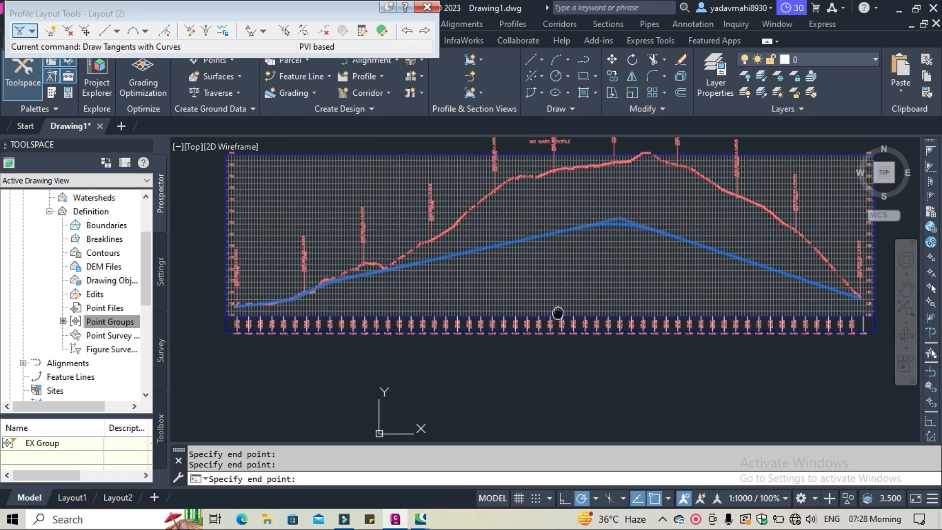
scroll(810, 352, "up", 2)
scroll(765, 343, "up", 3)
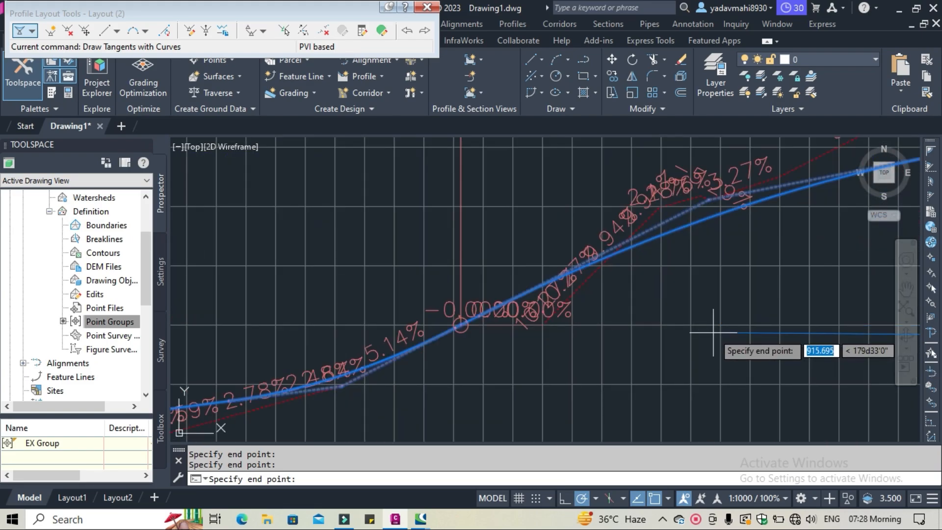
scroll(714, 327, "down", 4)
scroll(392, 312, "up", 3)
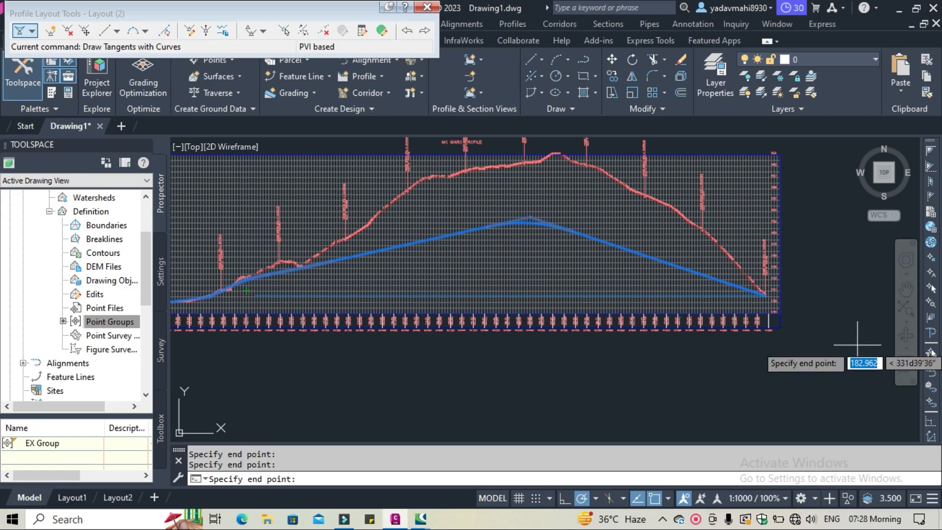
scroll(857, 344, "up", 6)
key("Return")
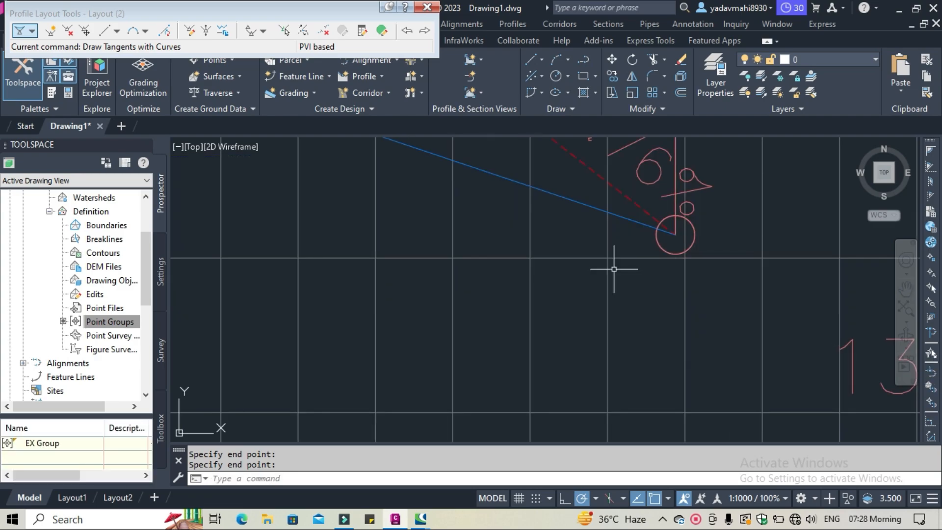
Step: Examine the design profile's vertical curve labels for the low point, PVI station and elevation, K value and curve length
scroll(343, 284, "down", 6)
middle_click_drag(257, 294, 654, 305)
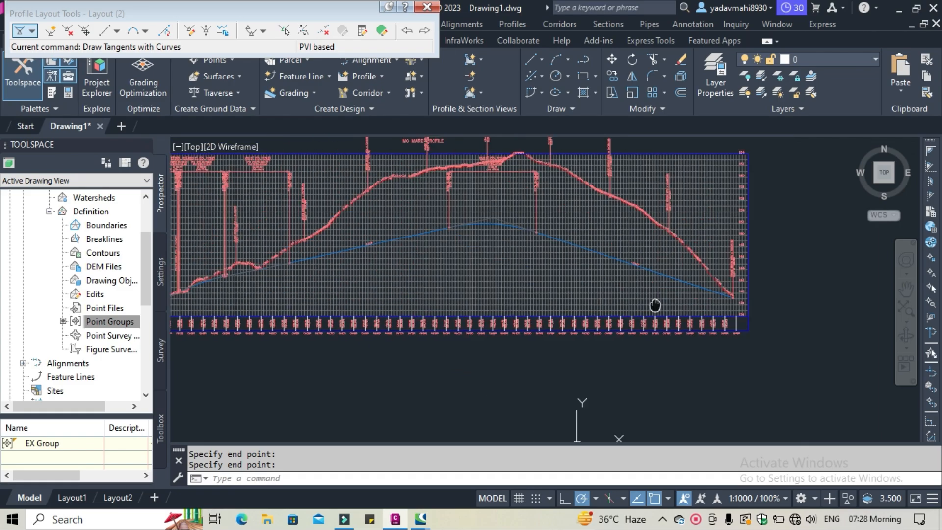
middle_click_drag(362, 263, 510, 316)
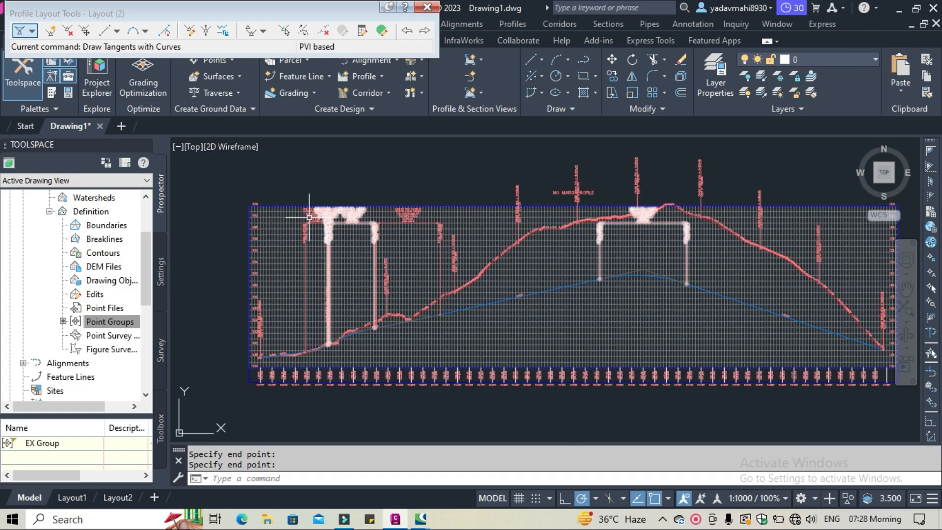
scroll(309, 216, "up", 5)
scroll(696, 210, "up", 2)
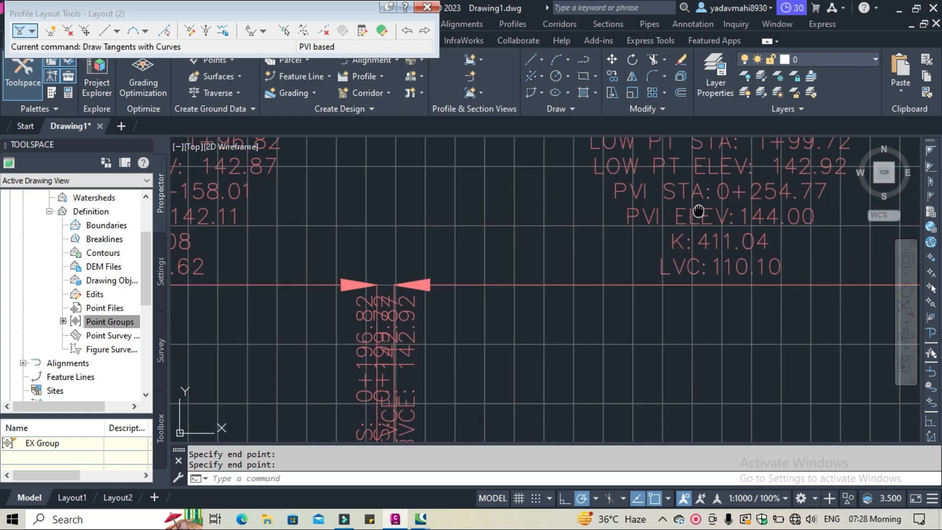
middle_click_drag(698, 211, 489, 277)
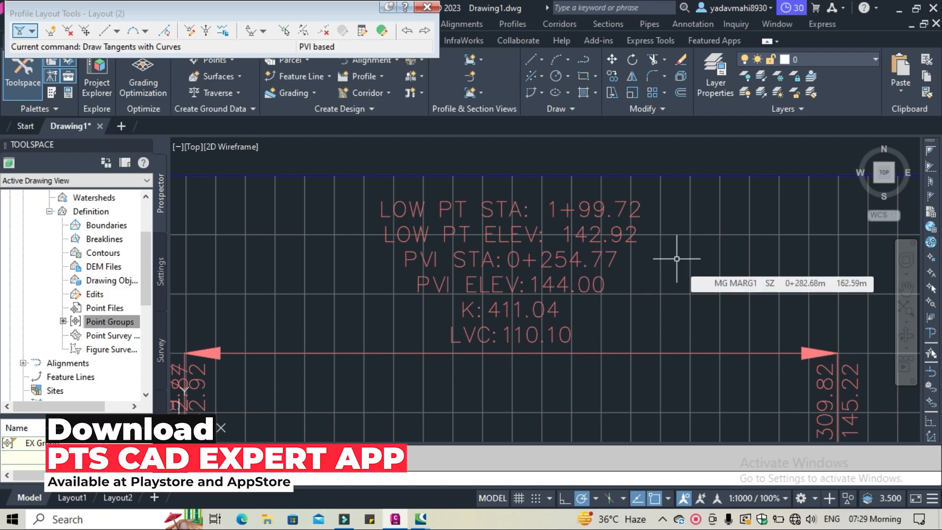
scroll(676, 259, "down", 6)
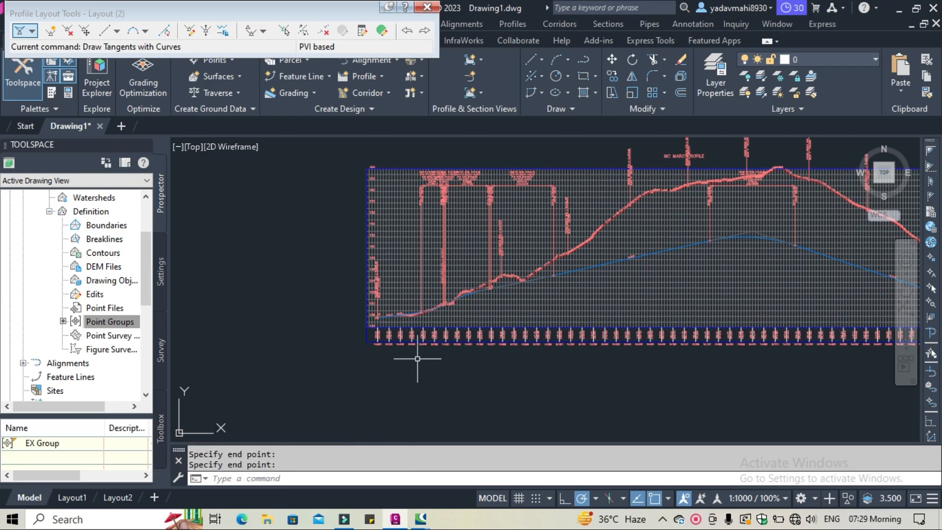
Step: Select the new design profile and examine its tangent grade labels and curves from the start of the profile view onwards
scroll(420, 304, "up", 5)
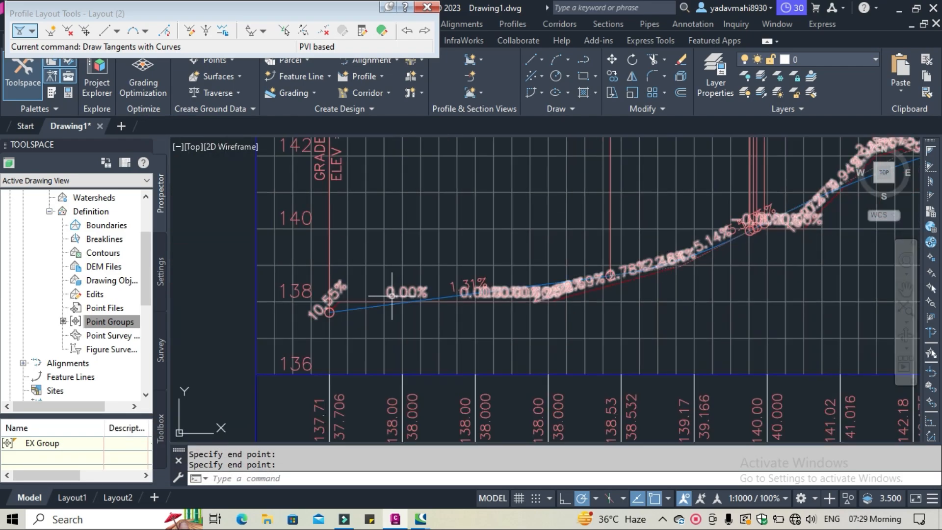
scroll(391, 295, "up", 4)
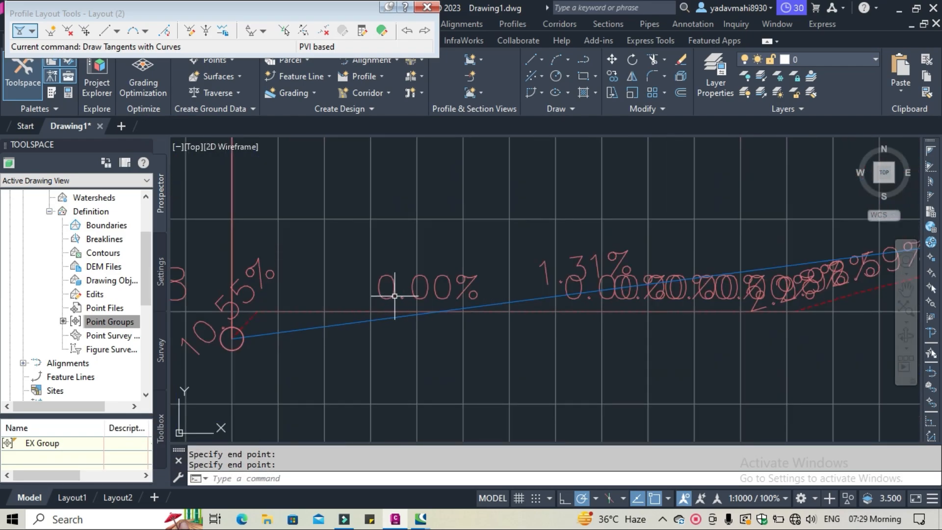
left_click(508, 301)
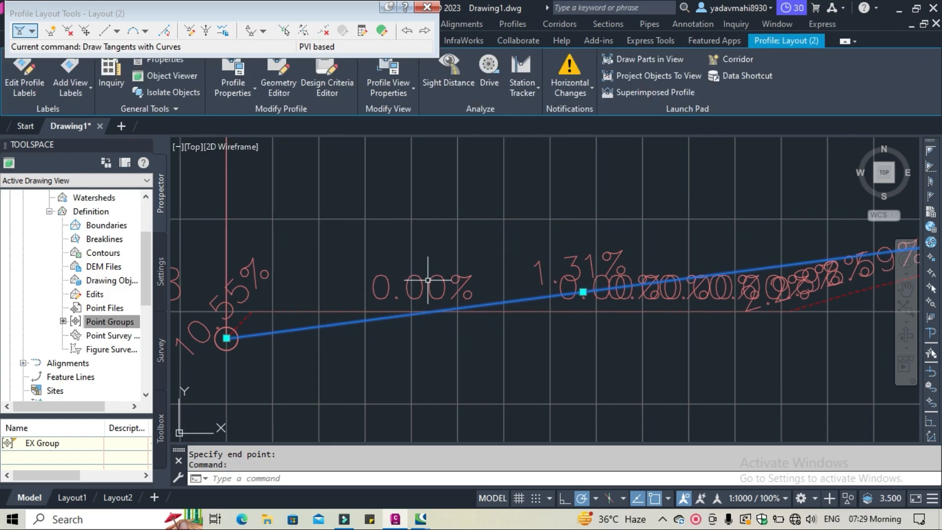
scroll(509, 252, "down", 3)
middle_click_drag(509, 252, 295, 315)
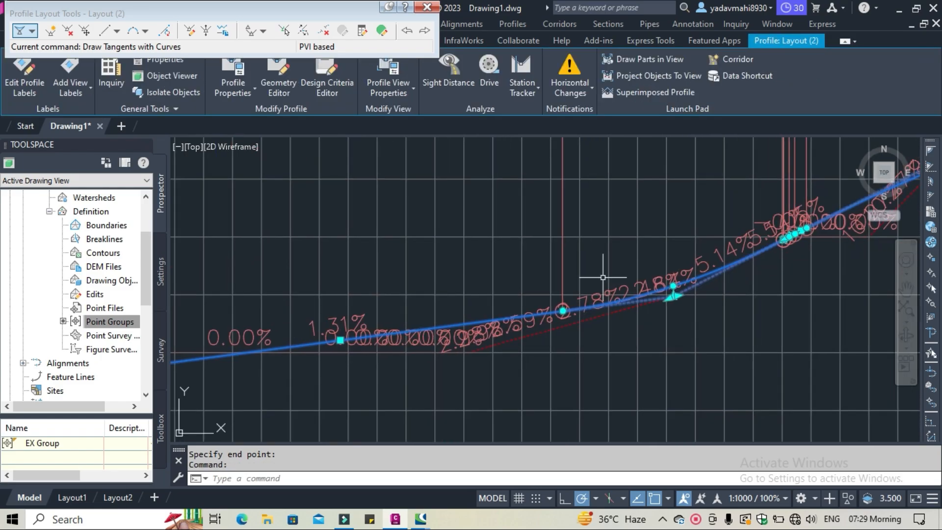
middle_click_drag(603, 278, 348, 281)
middle_click_drag(570, 282, 400, 413)
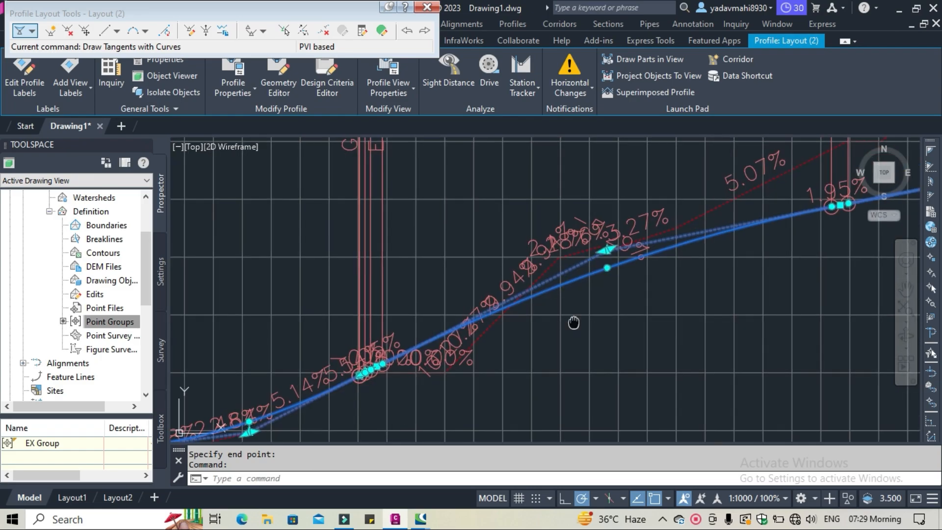
middle_click_drag(572, 321, 305, 416)
scroll(577, 301, "up", 5)
scroll(578, 301, "down", 6)
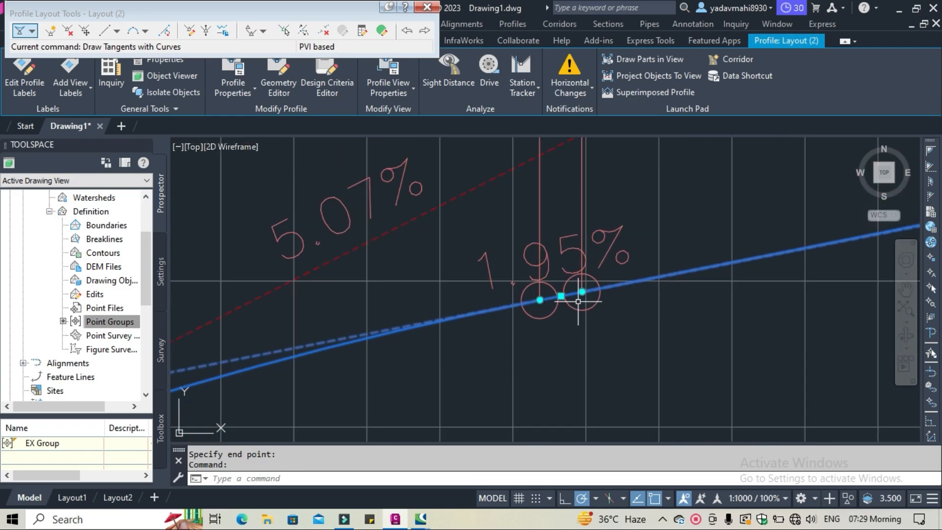
scroll(415, 345, "up", 3)
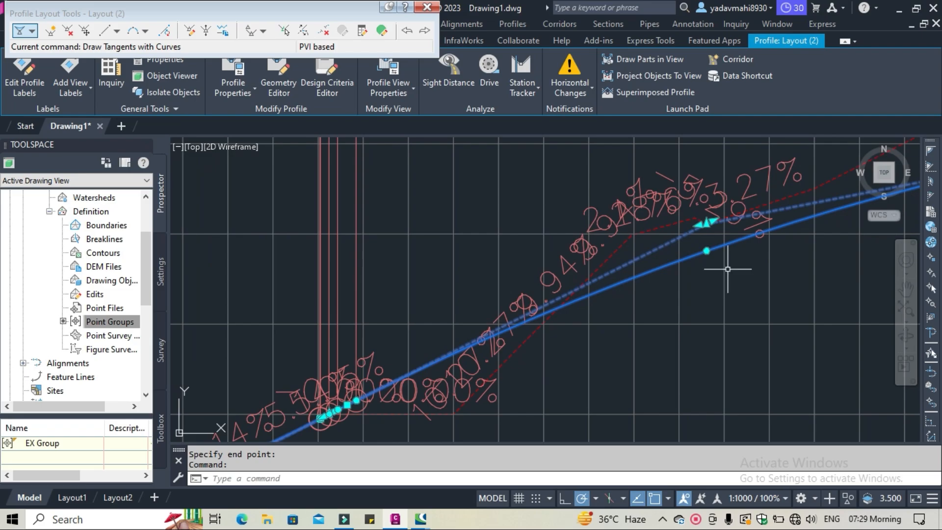
Step: Examine the grade labels on the design profile's long rising and falling tangents through to the profile view's end
scroll(727, 269, "down", 10)
middle_click_drag(726, 269, 204, 349)
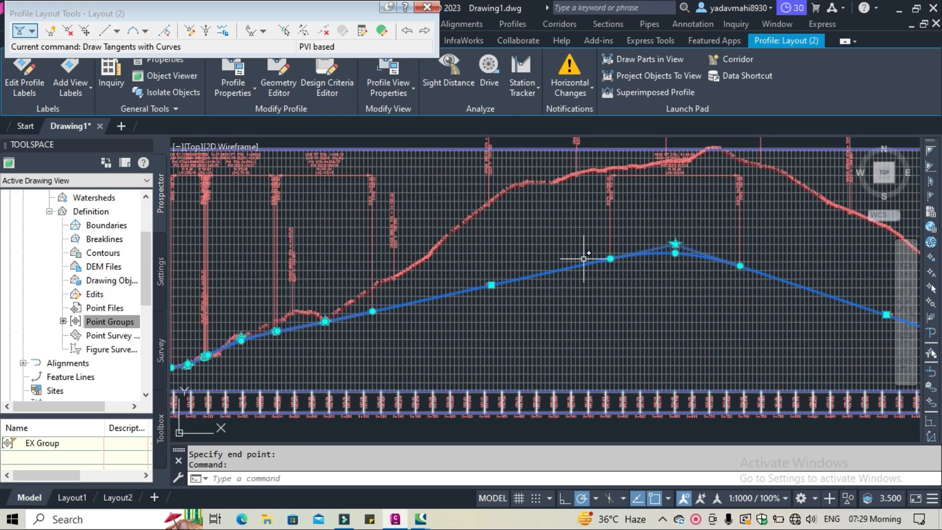
scroll(584, 259, "up", 4)
scroll(338, 328, "up", 4)
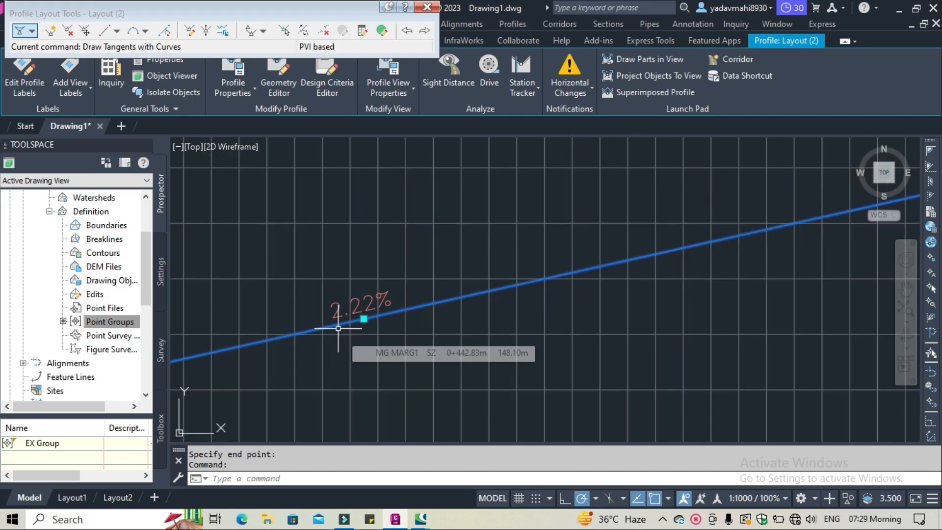
scroll(338, 328, "down", 8)
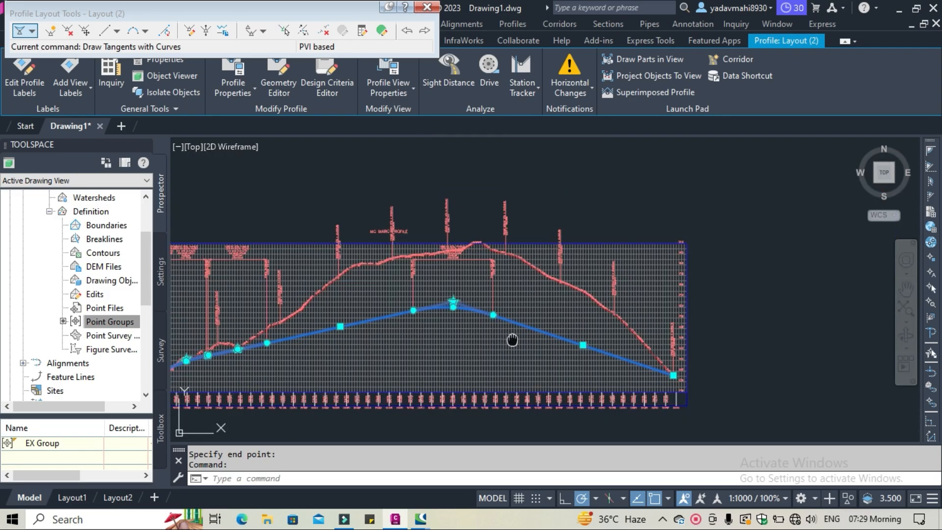
scroll(378, 300, "up", 6)
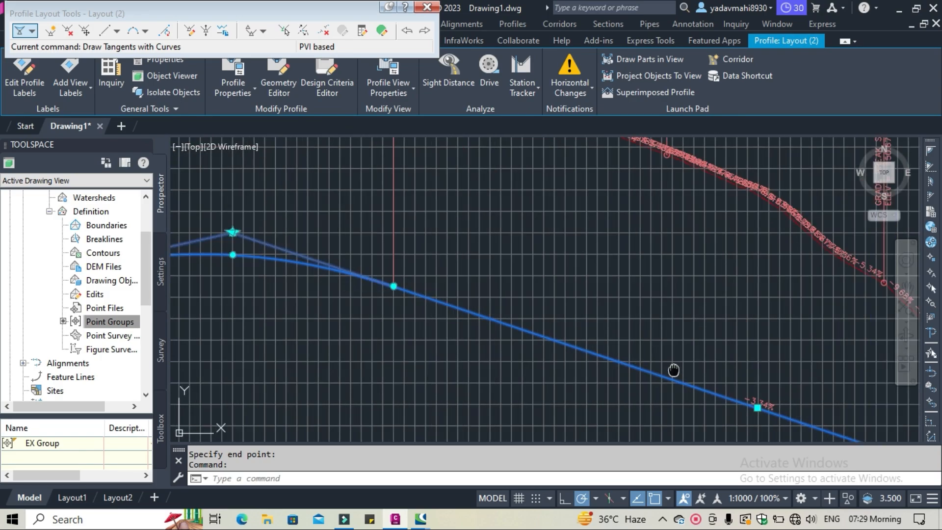
scroll(757, 407, "up", 6)
scroll(555, 285, "down", 5)
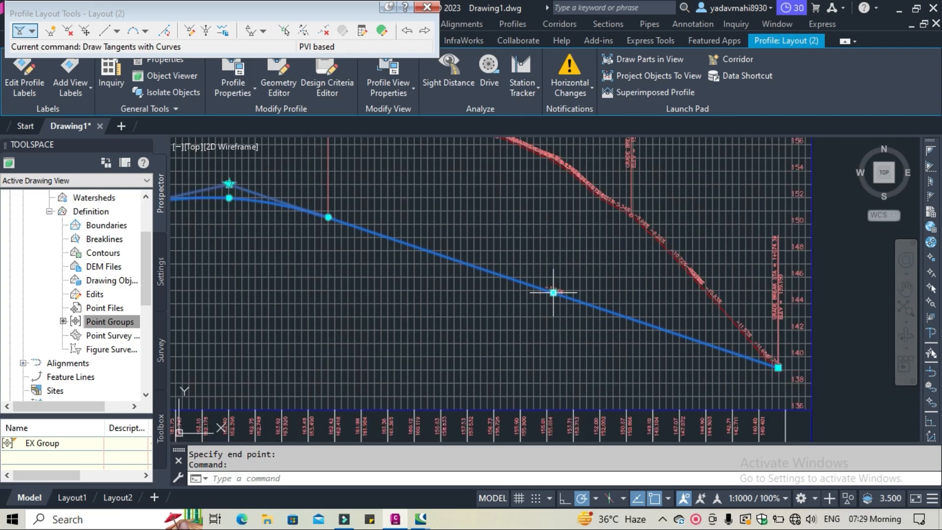
scroll(568, 321, "down", 4)
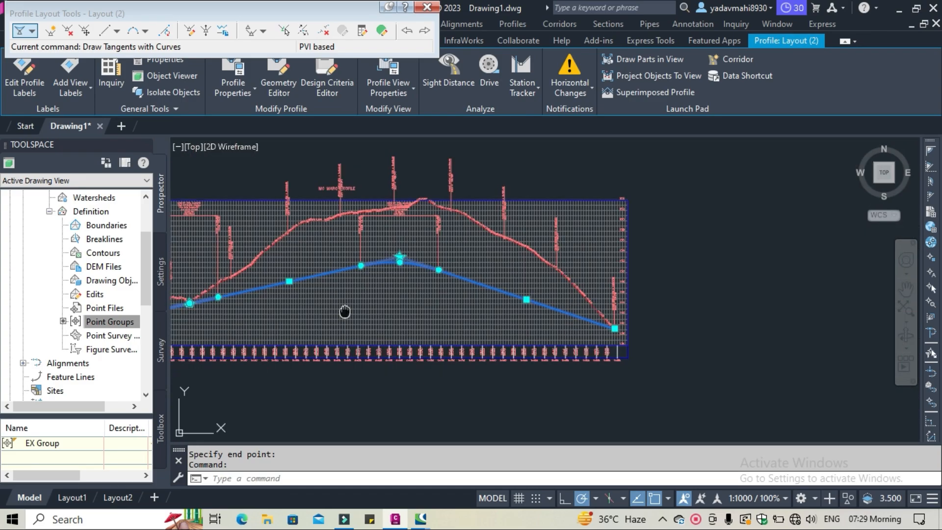
middle_click_drag(345, 311, 552, 306)
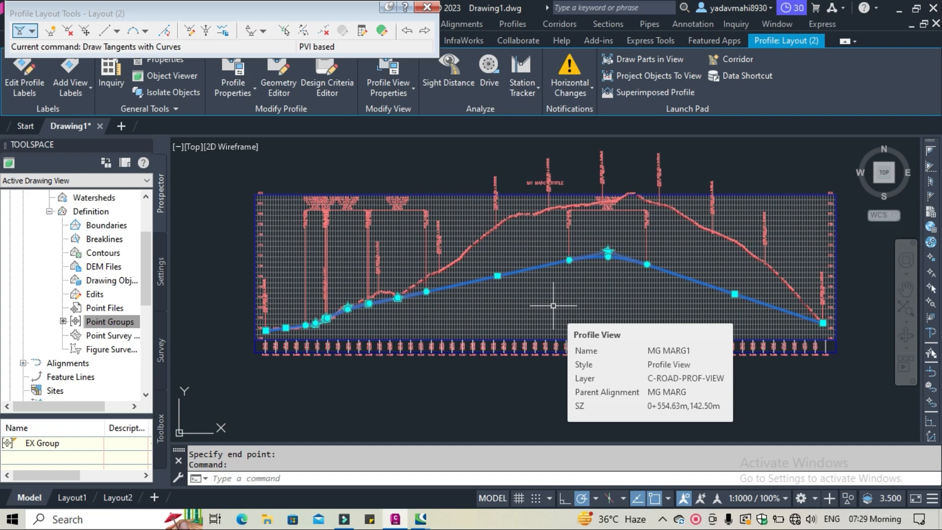
Step: Close the Profile Layout Tools and clear the design profile's selection
left_click(427, 7)
key("Escape")
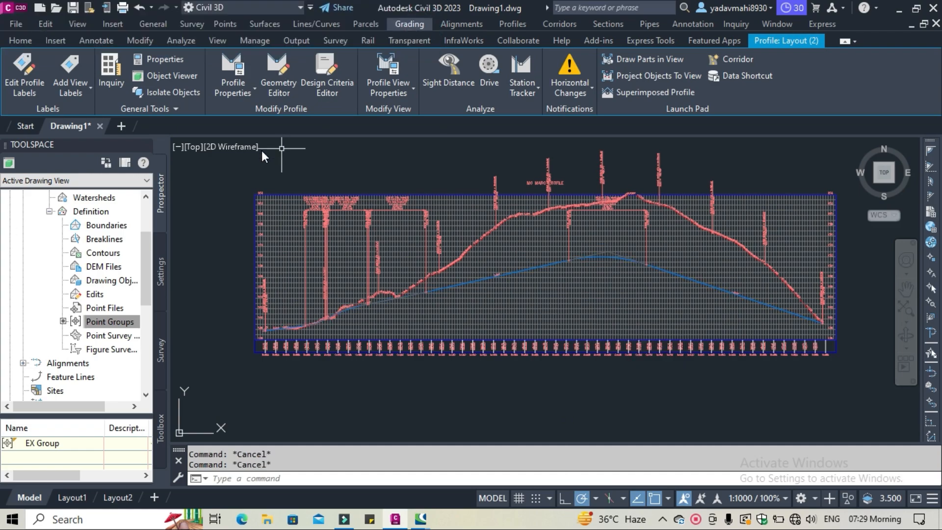
scroll(304, 294, "up", 6)
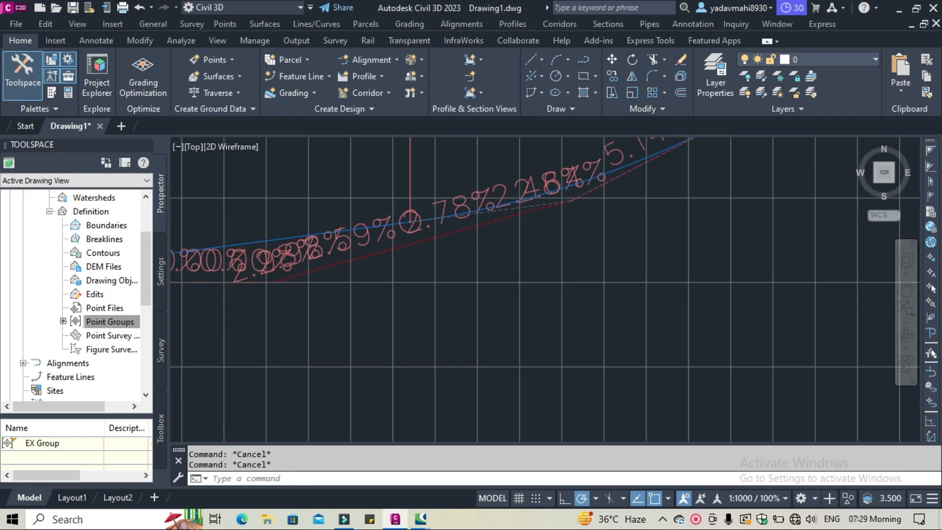
scroll(315, 215, "down", 8)
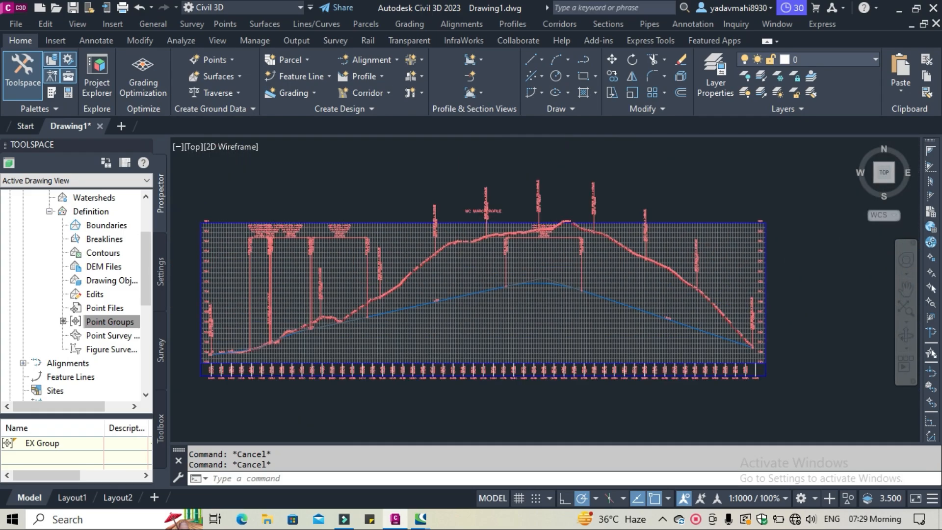
Step: Edit the MG MARG1 profile view's style so that both the vertical and horizontal grids are clipped, and deselect the view
left_click(726, 218)
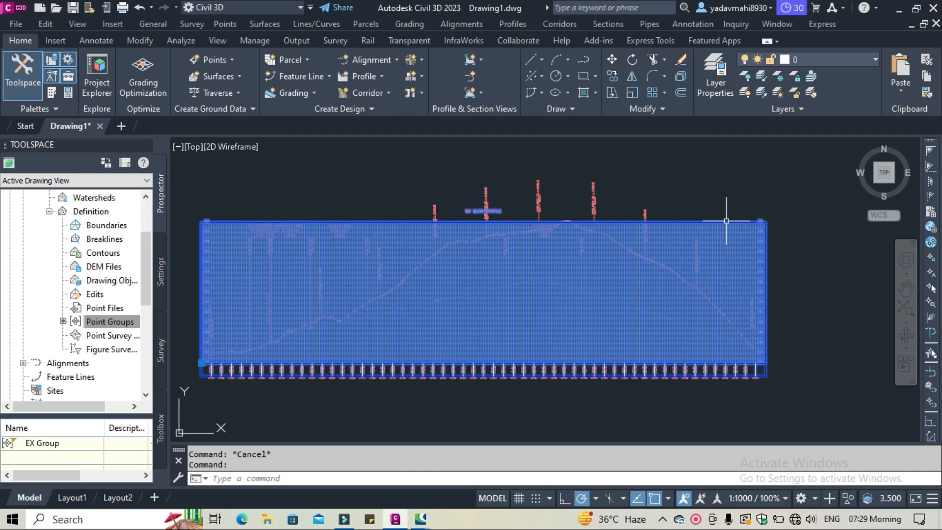
right_click(725, 175)
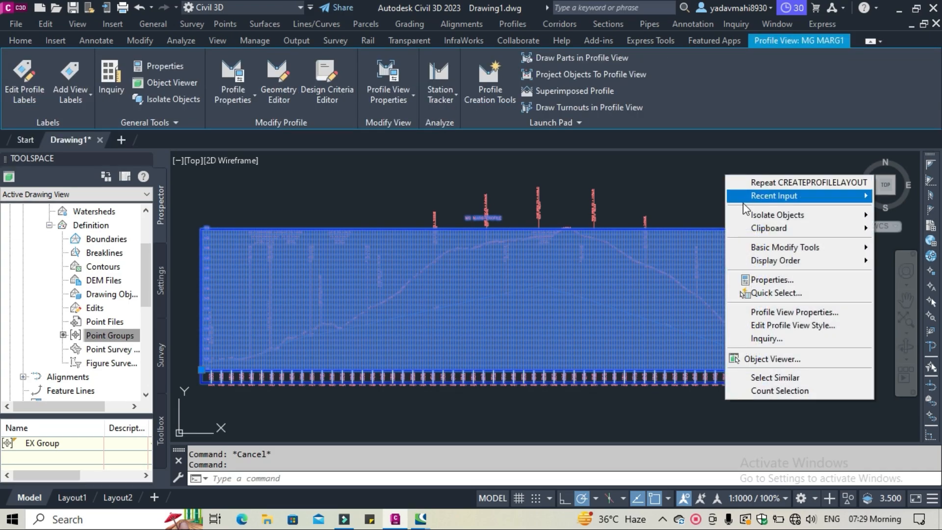
left_click(782, 325)
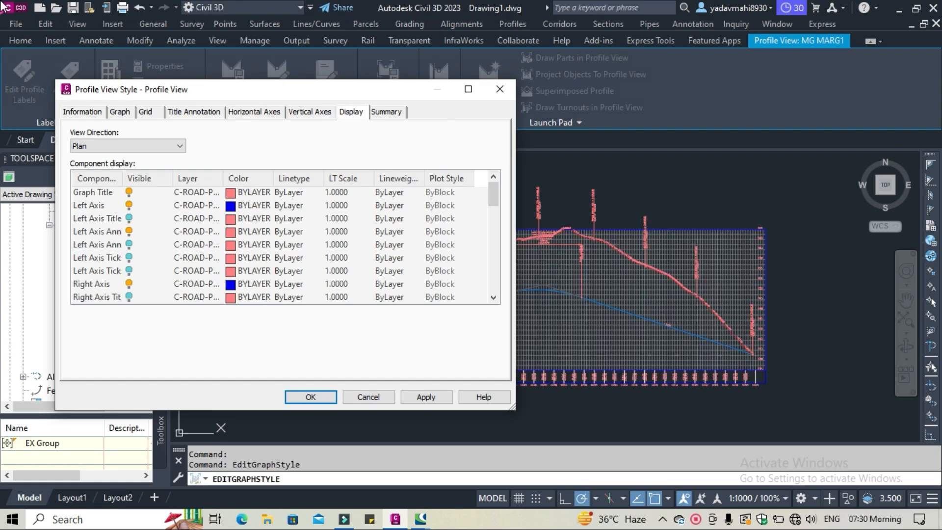
left_click(121, 112)
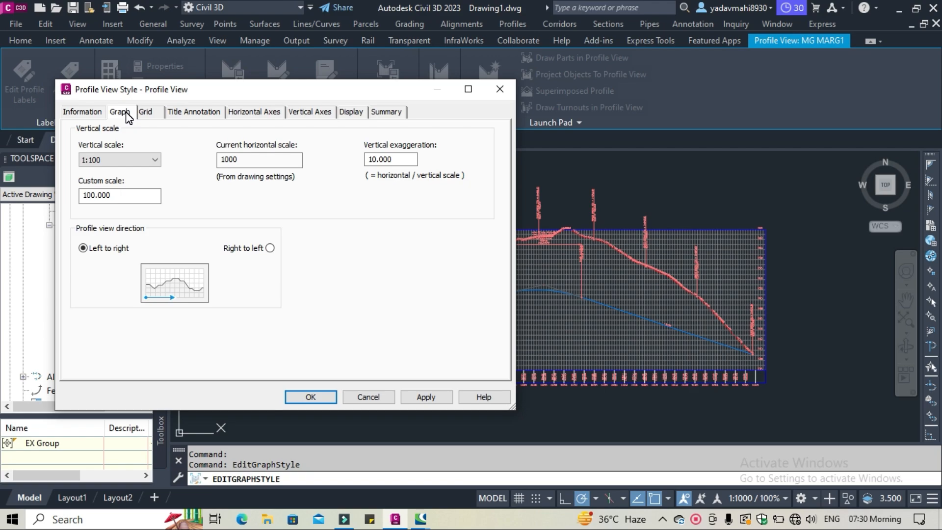
left_click(147, 112)
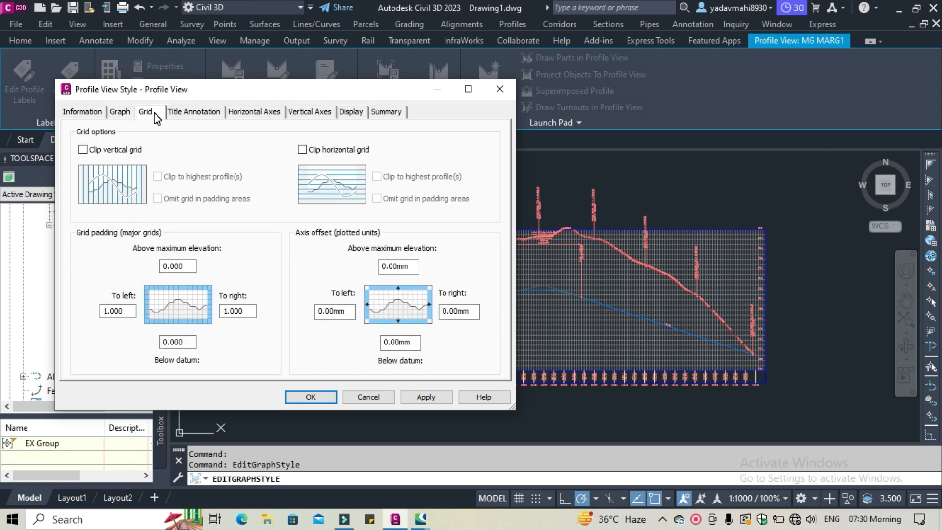
left_click(83, 150)
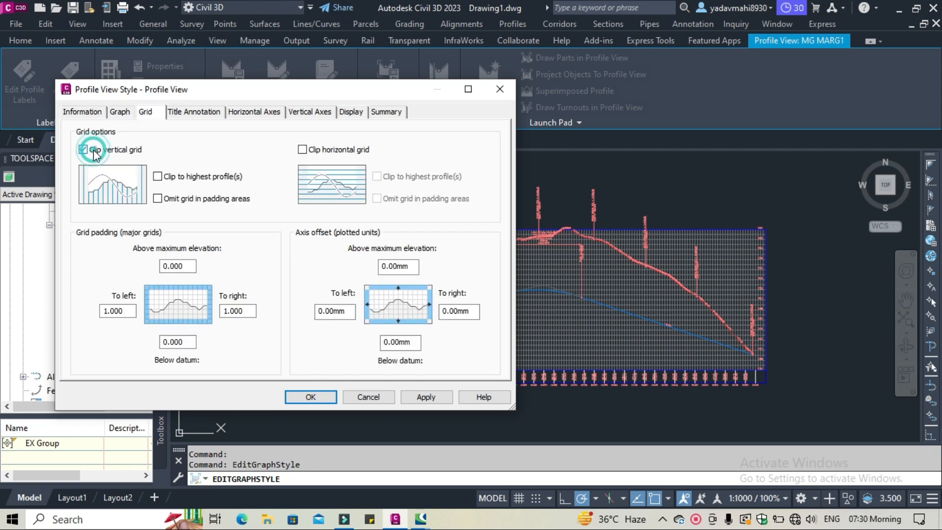
left_click(310, 154)
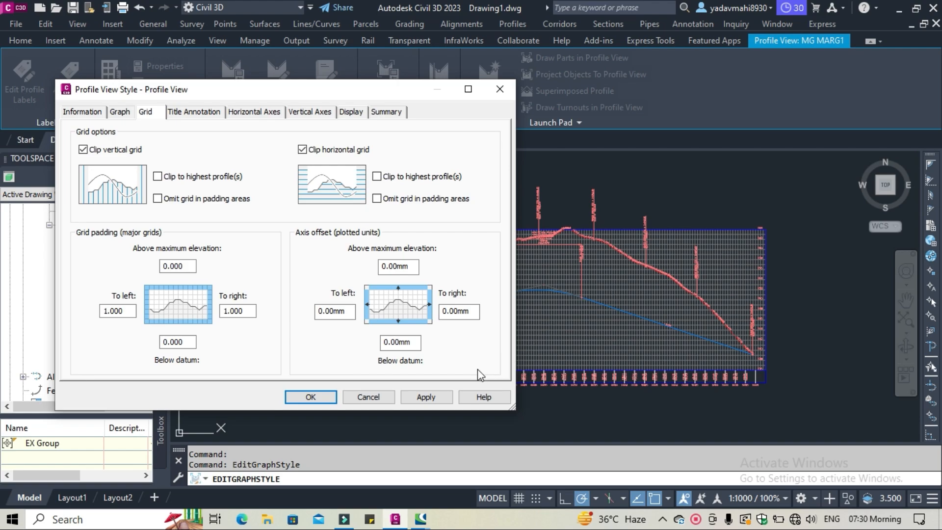
left_click(428, 395)
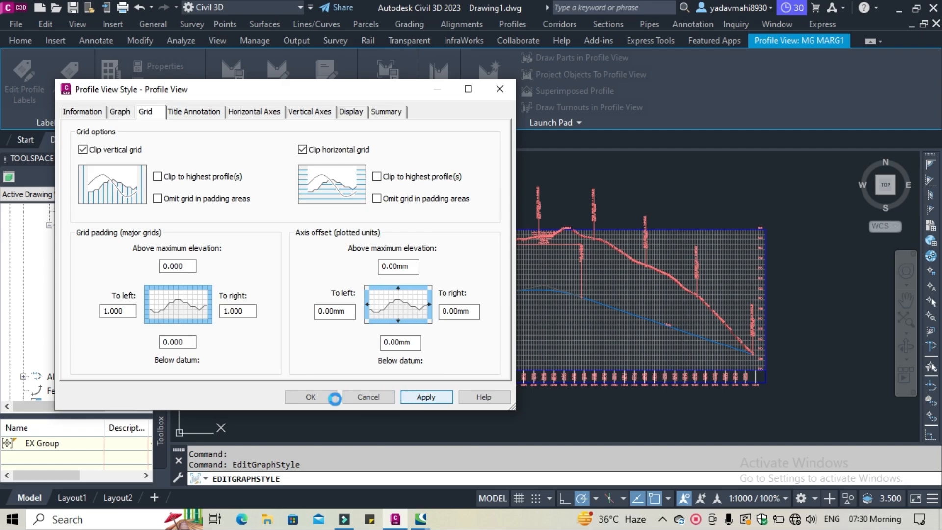
left_click(325, 396)
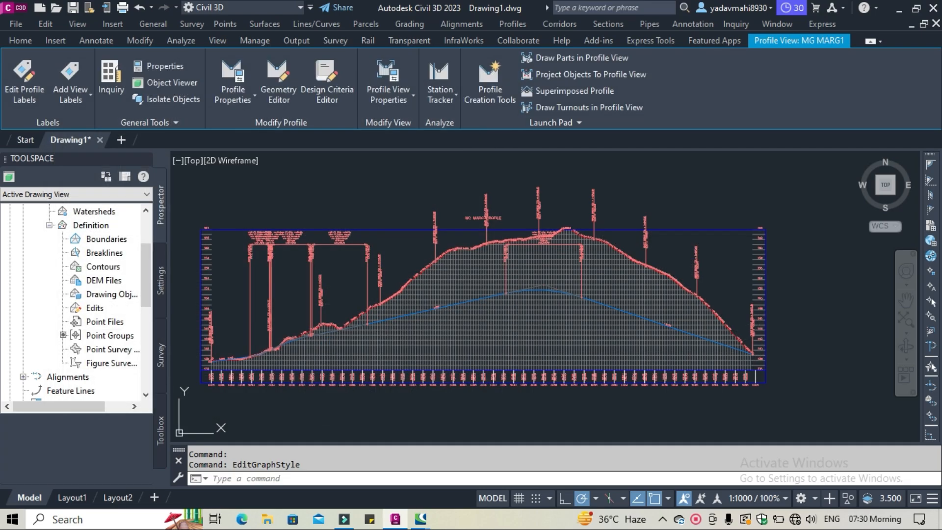
left_click(110, 335)
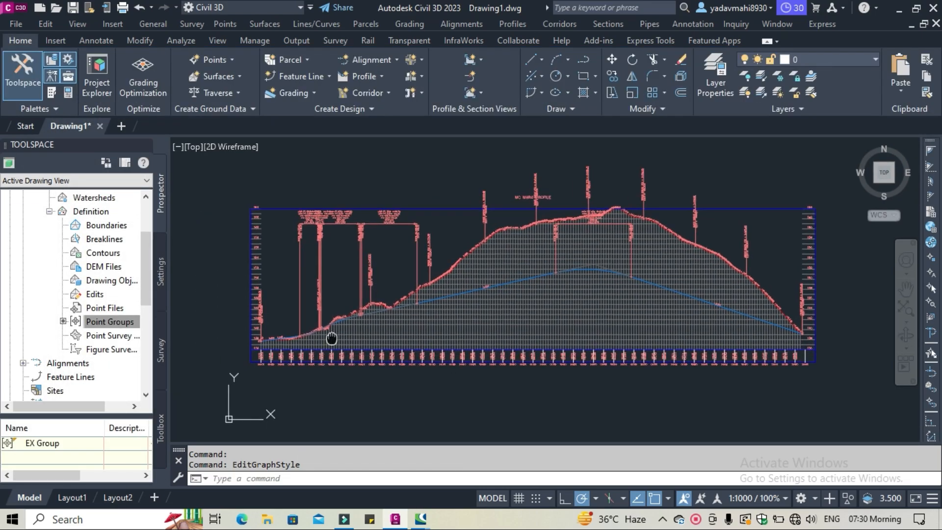
Step: Add a cut area hatch to the MG MARG1 profile view, with EX Surface - Surface (1) as upper and Layout (2) as lower boundary
scroll(328, 319, "up", 5)
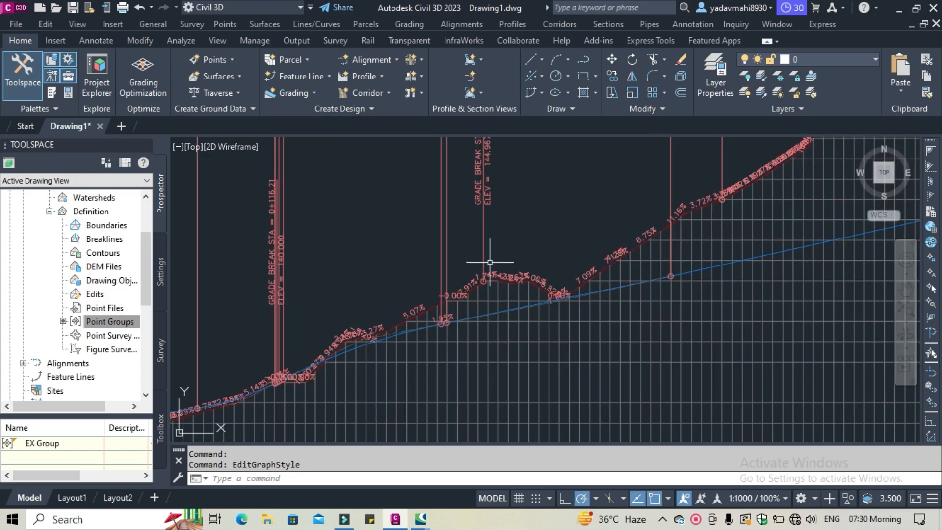
scroll(488, 265, "down", 6)
middle_click_drag(488, 263, 378, 279)
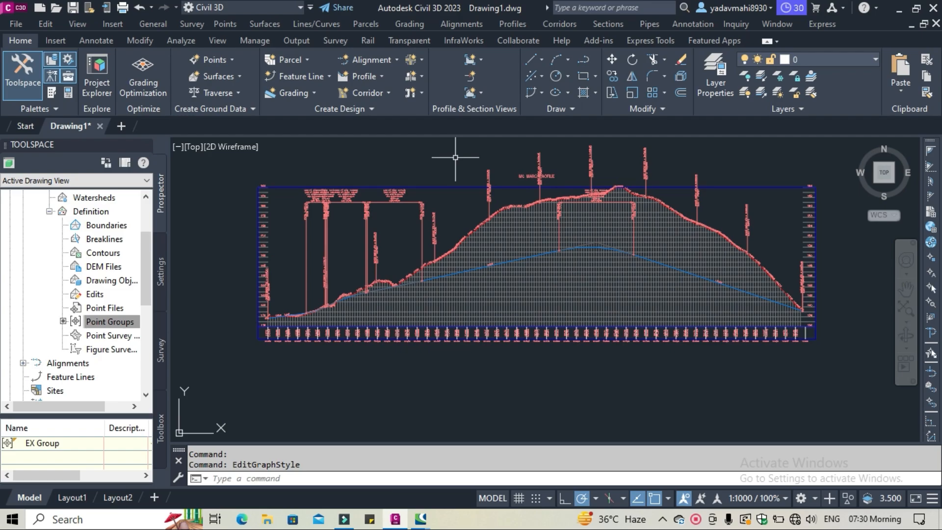
left_click(449, 186)
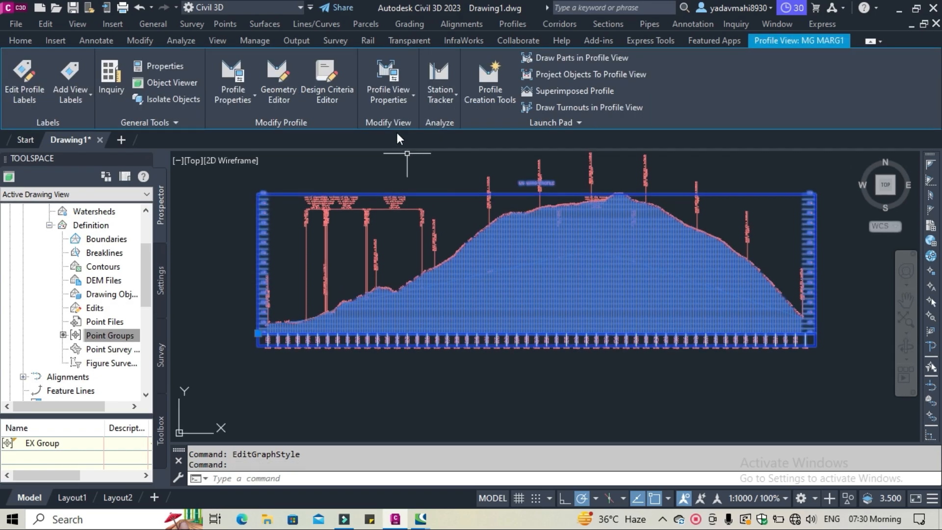
left_click(401, 100)
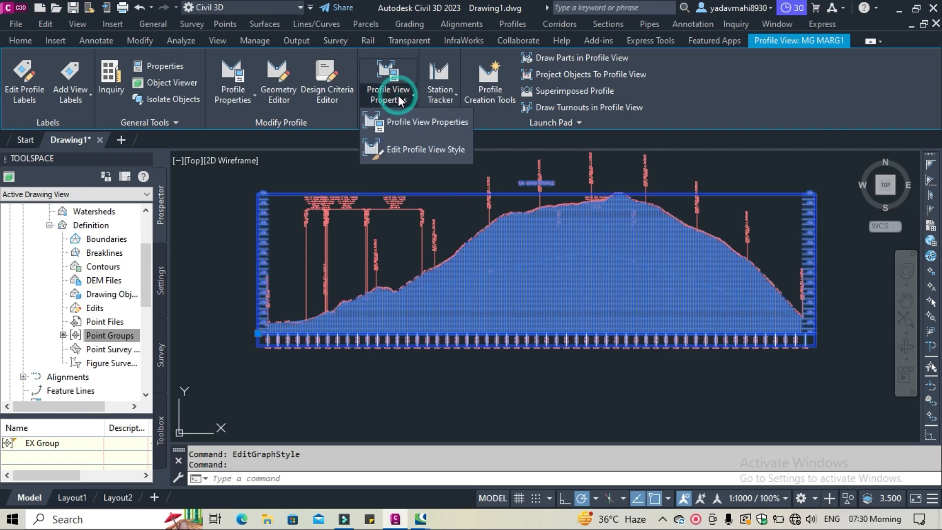
left_click(417, 128)
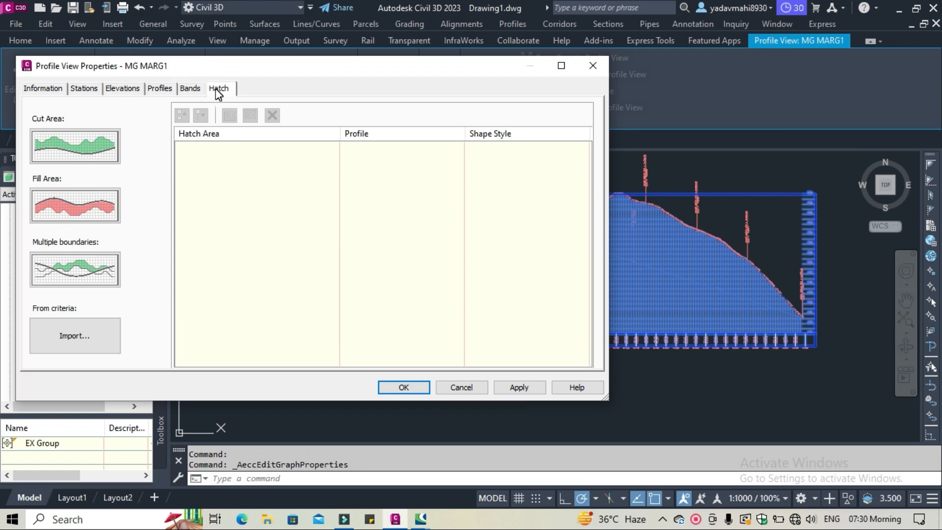
left_click(77, 152)
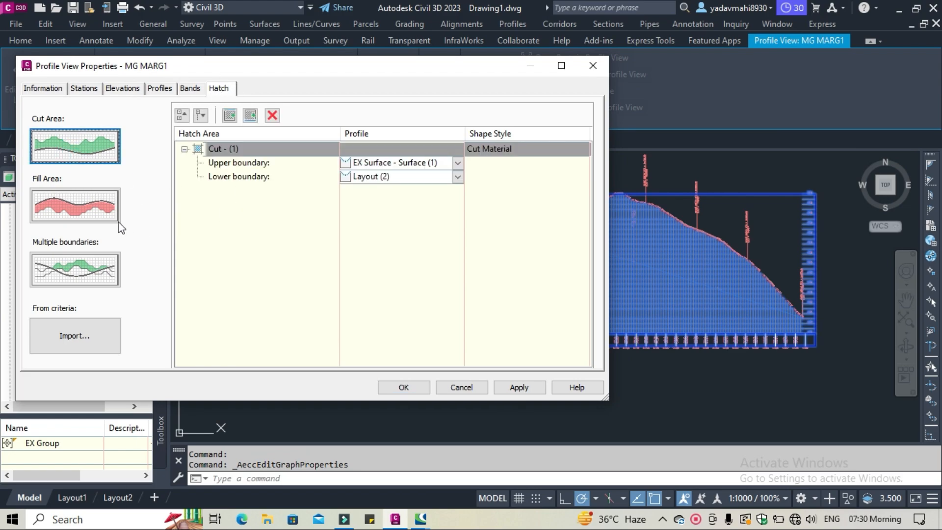
Step: Add a fill area hatch with Layout (2) as upper and EX Surface - Surface (1) as lower boundary, and apply the profile view properties
left_click(80, 210)
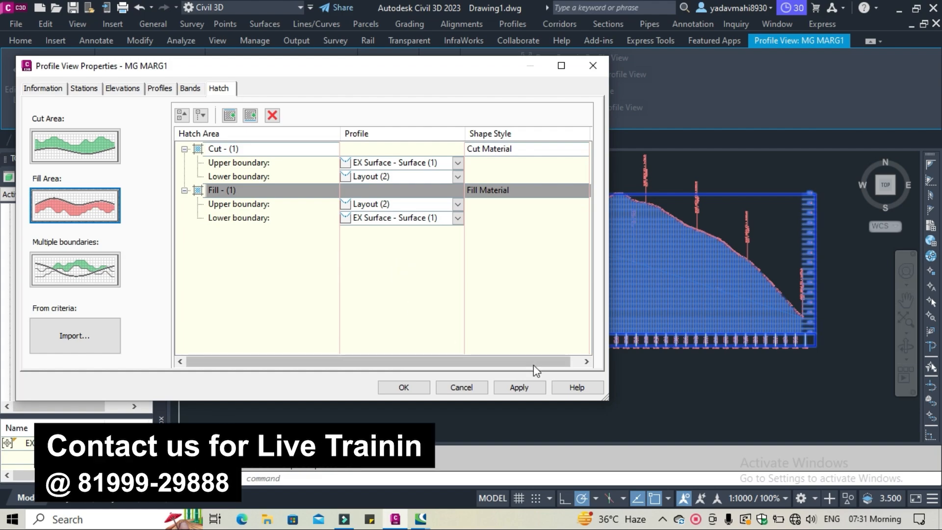
left_click(519, 388)
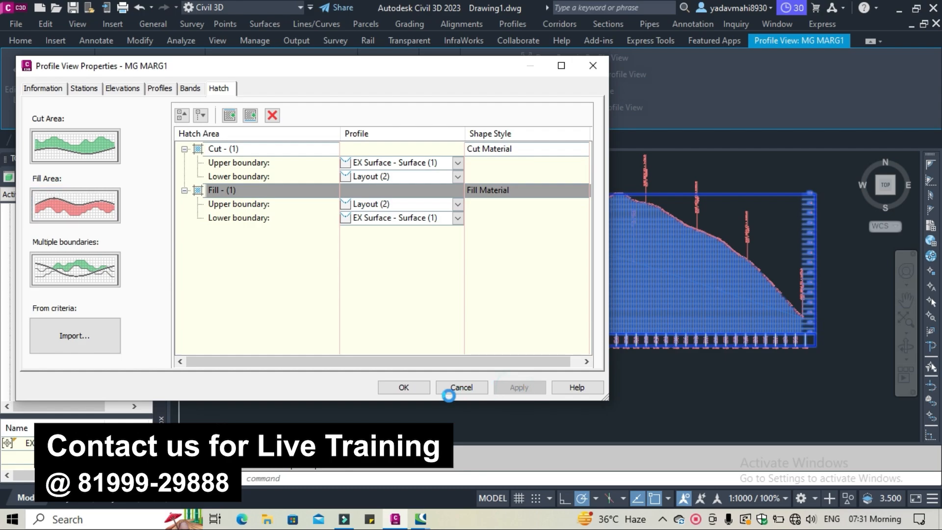
left_click(405, 388)
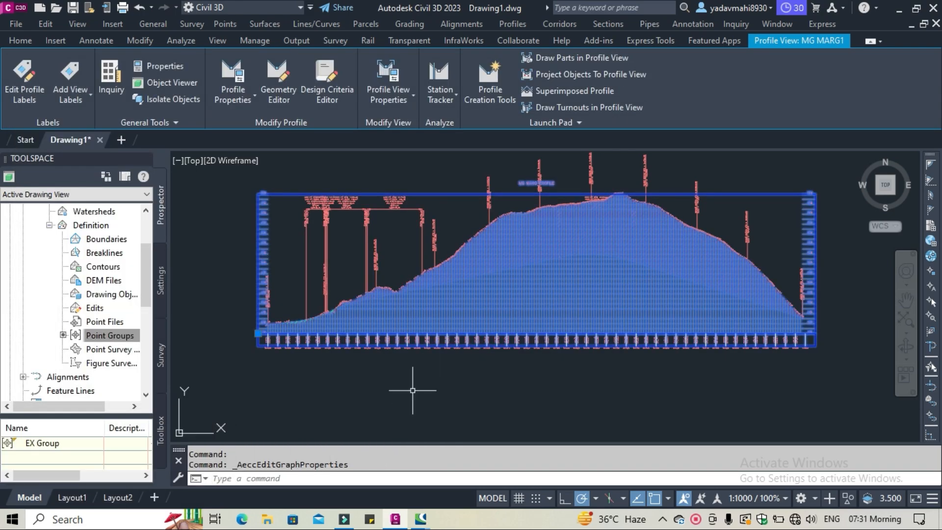
key("Escape")
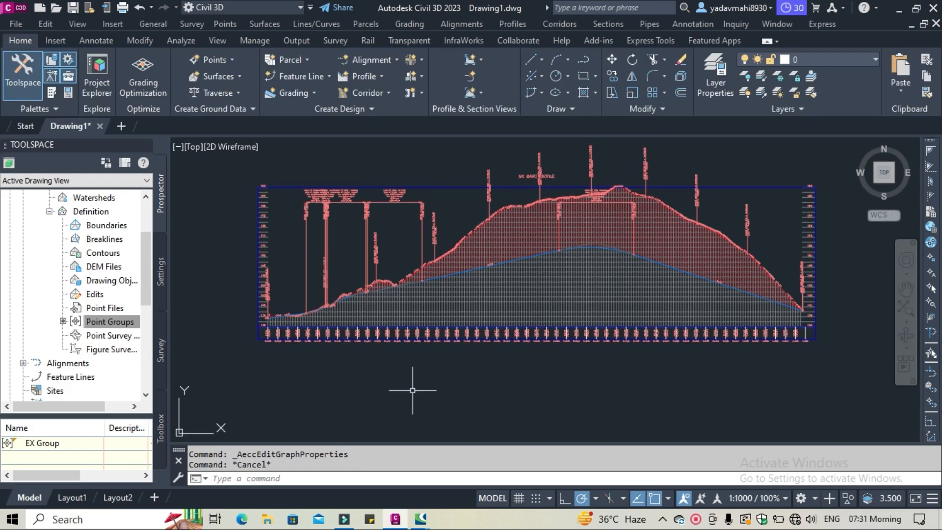
Step: Examine the cut and fill hatching between the existing ground and design profile near the start of the profile view
scroll(322, 313, "up", 6)
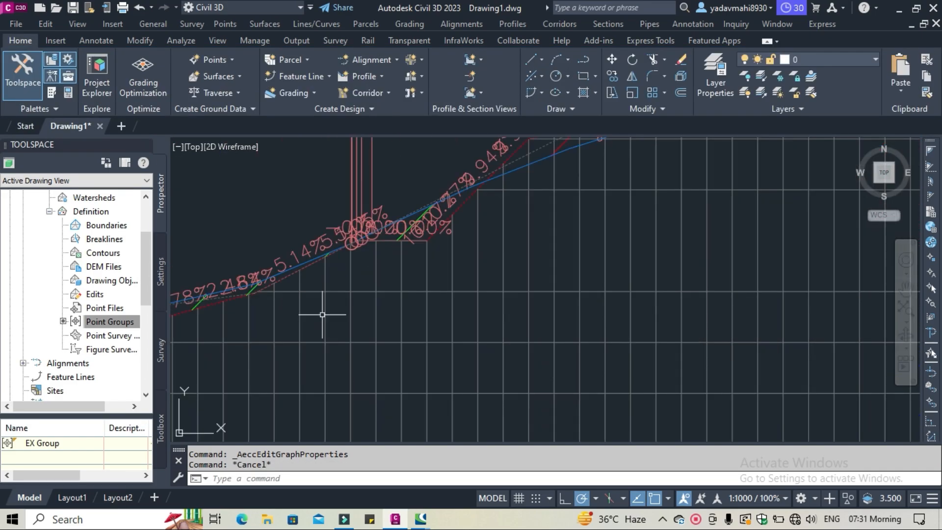
scroll(236, 269, "up", 4)
middle_click_drag(235, 269, 452, 262)
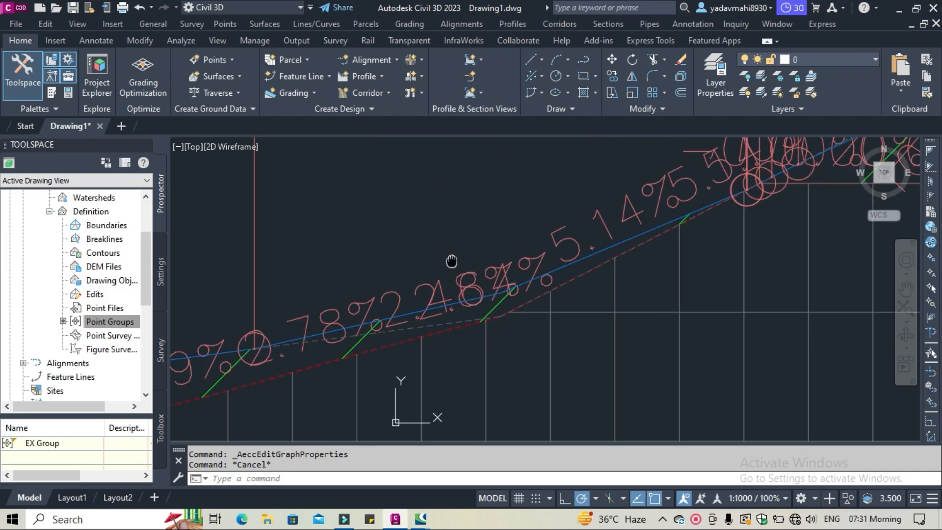
scroll(449, 263, "down", 2)
middle_click_drag(388, 304, 647, 263)
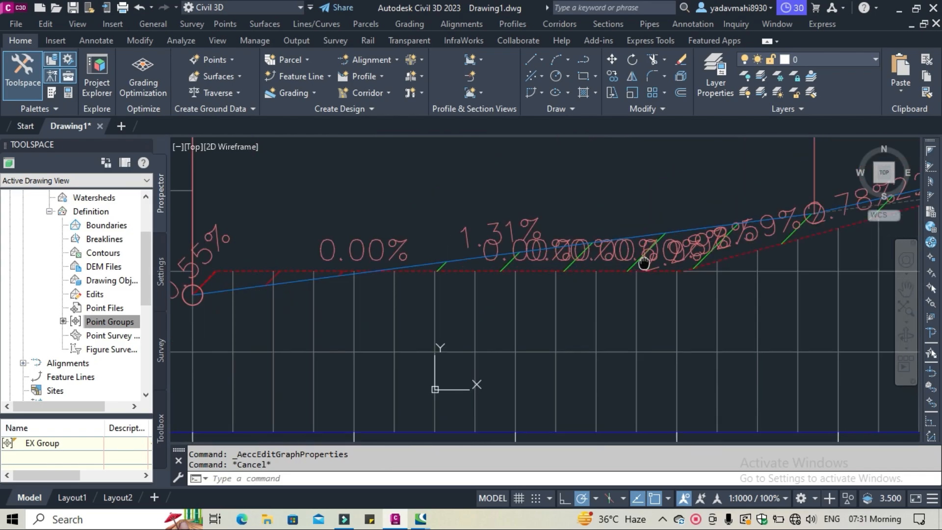
middle_click_drag(322, 282, 232, 289)
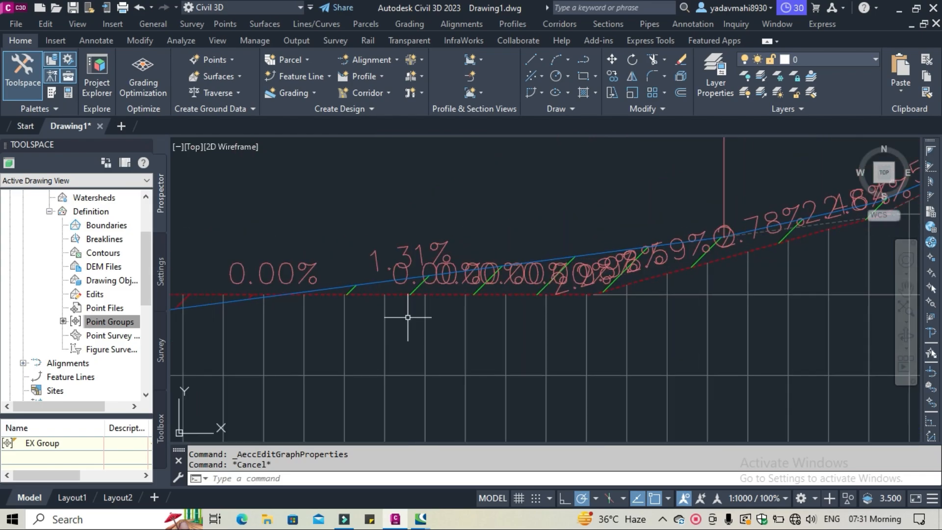
middle_click_drag(575, 282, 857, 274)
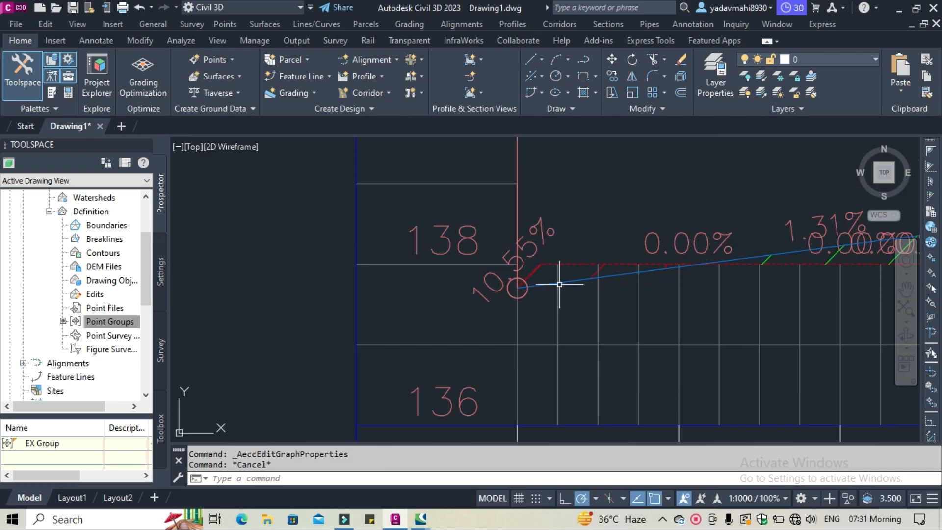
Step: Examine the cut and fill hatching between the existing ground and design profile from the start towards the crest
scroll(606, 283, "down", 3)
middle_click_drag(606, 284, 259, 384)
scroll(557, 275, "up", 4)
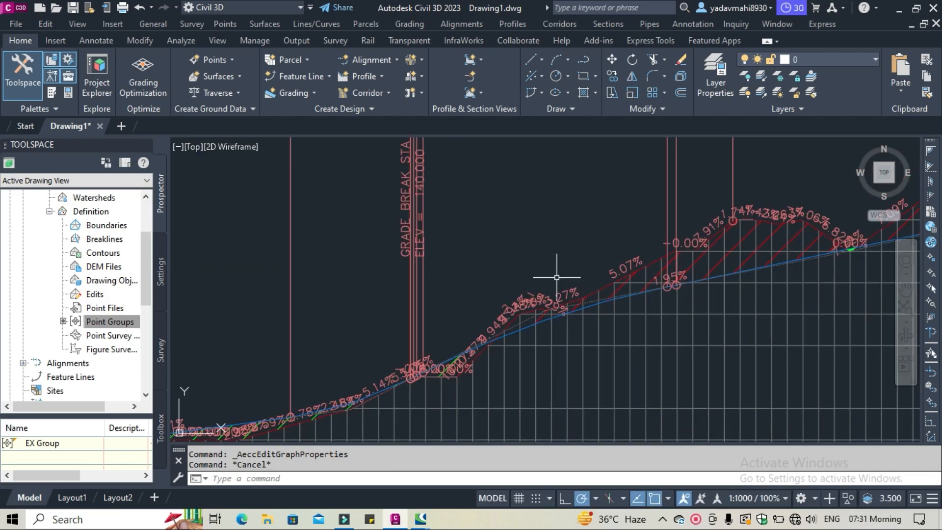
middle_click_drag(664, 294, 358, 395)
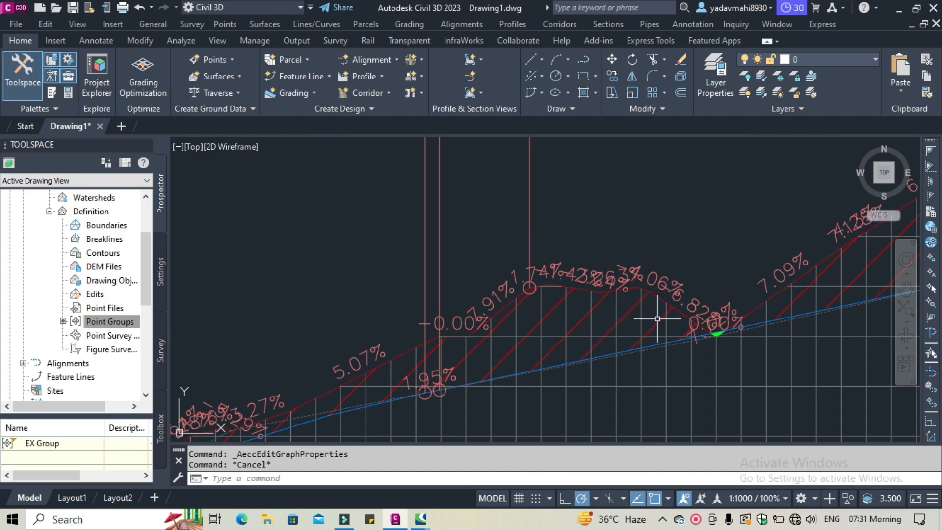
middle_click_drag(664, 328, 210, 365)
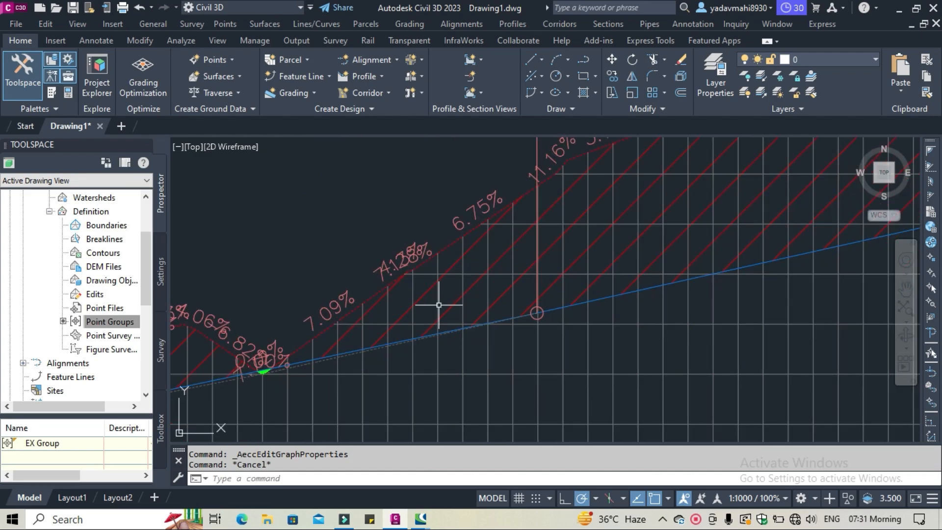
scroll(562, 270, "down", 3)
middle_click_drag(561, 275, 197, 372)
scroll(505, 216, "down", 2)
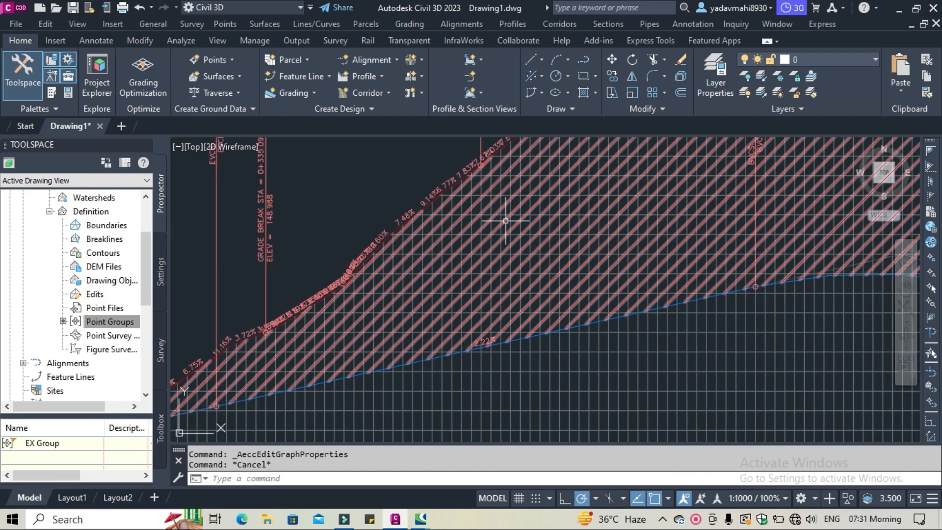
scroll(580, 216, "down", 2)
middle_click_drag(580, 216, 714, 256)
scroll(449, 286, "down", 2)
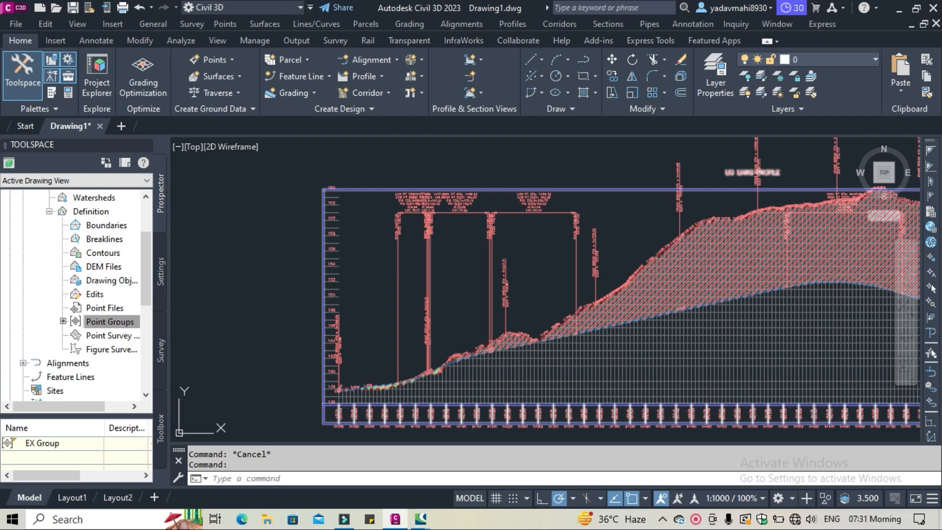
Step: Review the vertical curve labels, grade break labels and cut hatch across the full length of the MG MARG1 profile view
scroll(403, 293, "up", 2)
middle_click_drag(371, 291, 221, 267)
scroll(331, 292, "up", 2)
scroll(336, 296, "down", 4)
scroll(221, 257, "up", 2)
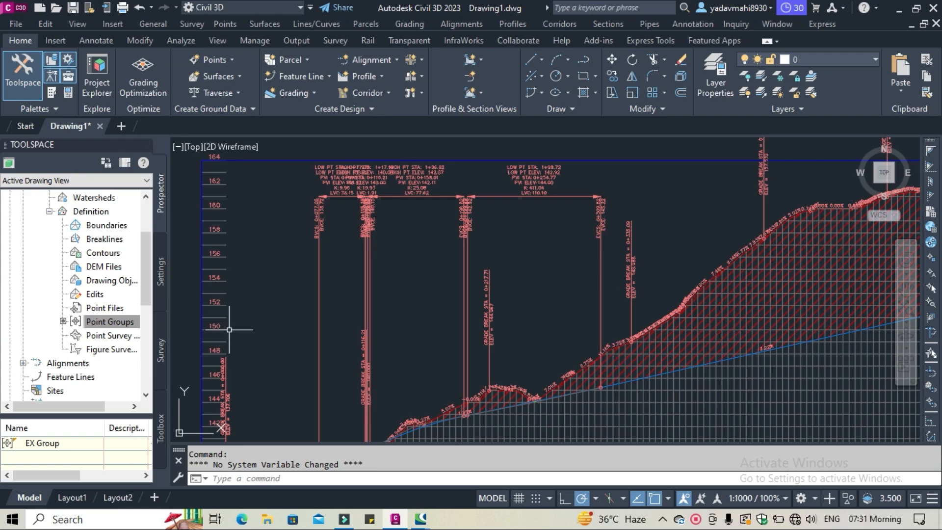
middle_click_drag(710, 357, 545, 317)
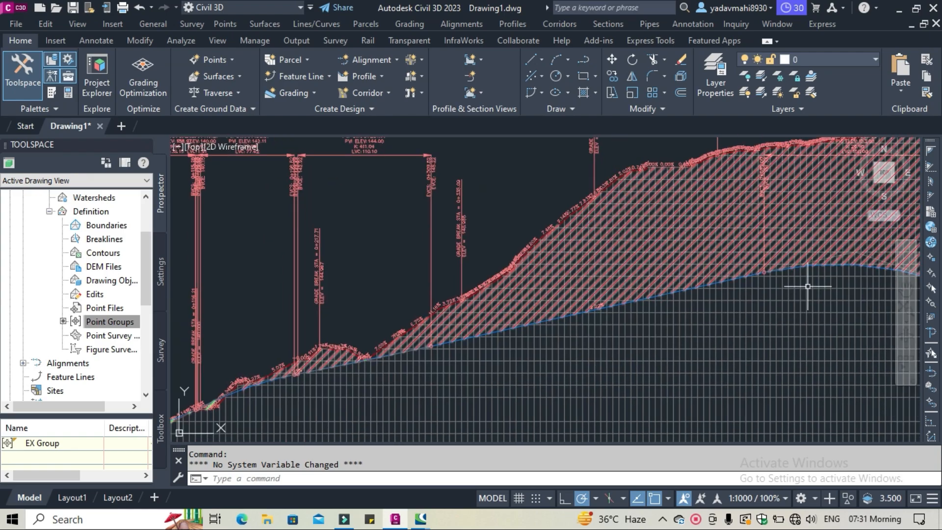
scroll(808, 285, "down", 2)
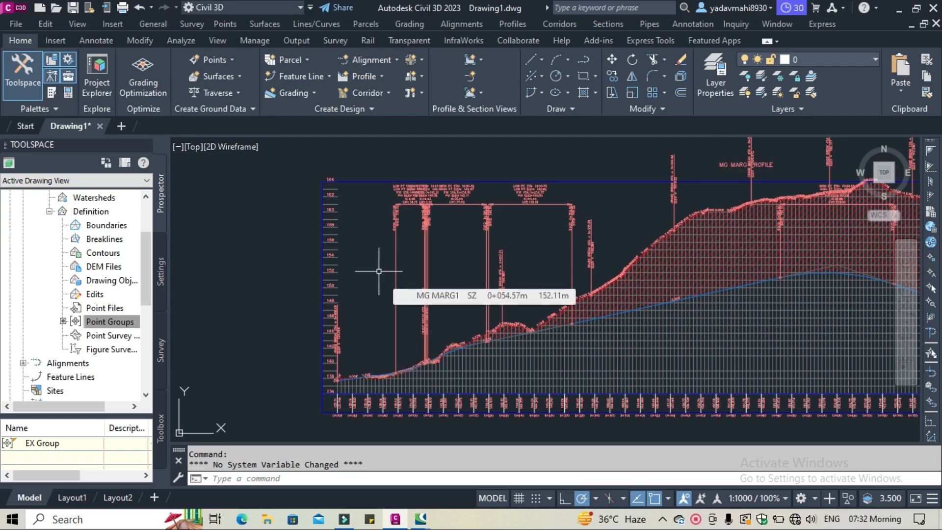
scroll(379, 271, "down", 2)
middle_click_drag(378, 269, 235, 279)
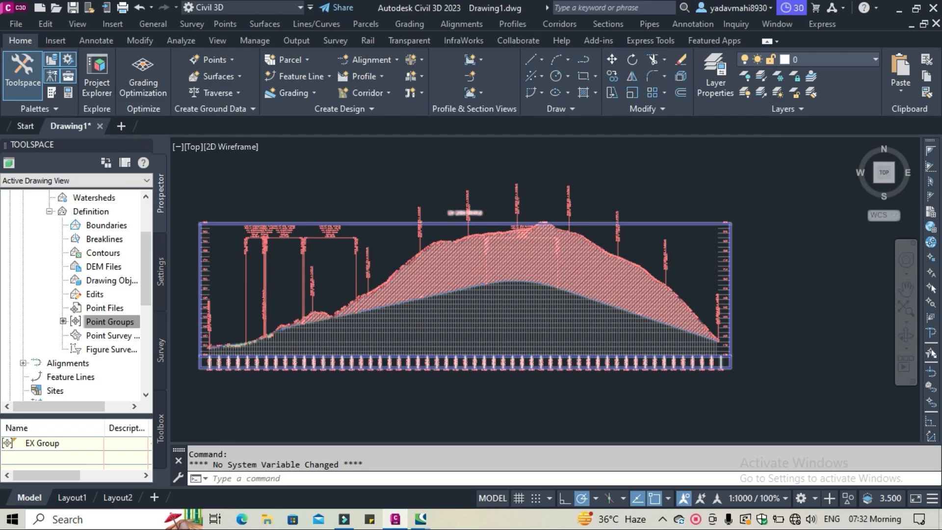
scroll(210, 268, "up", 4)
scroll(643, 259, "down", 2)
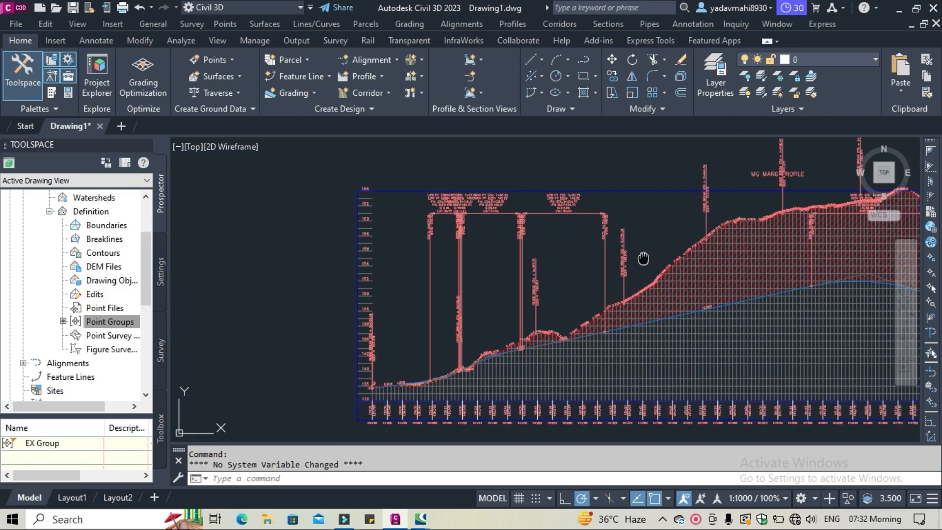
middle_click_drag(643, 259, 257, 290)
middle_click_drag(599, 339, 450, 272)
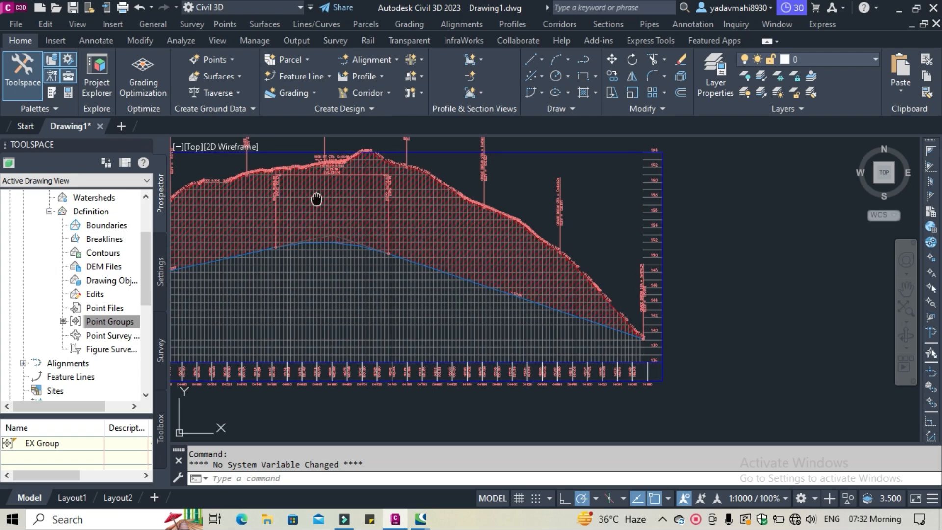
middle_click_drag(315, 200, 623, 234)
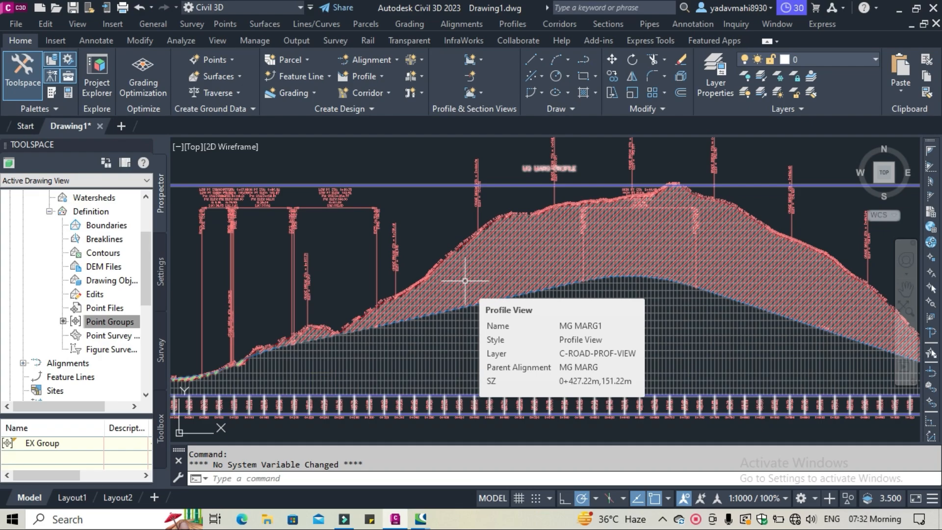
Step: Inspect the station and elevation band data from 0+000, the crest curve labels and the overall MG MARG profile view
scroll(785, 275, "up", 5)
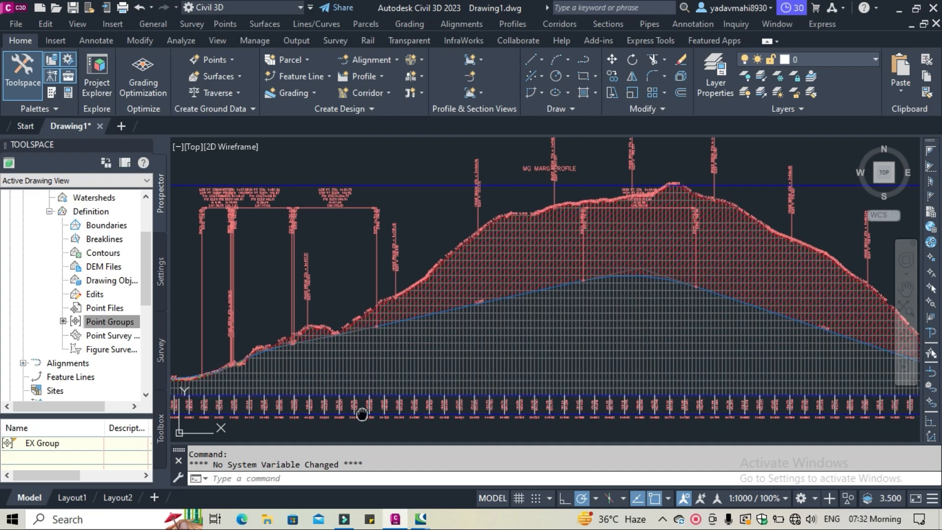
scroll(584, 257, "up", 4)
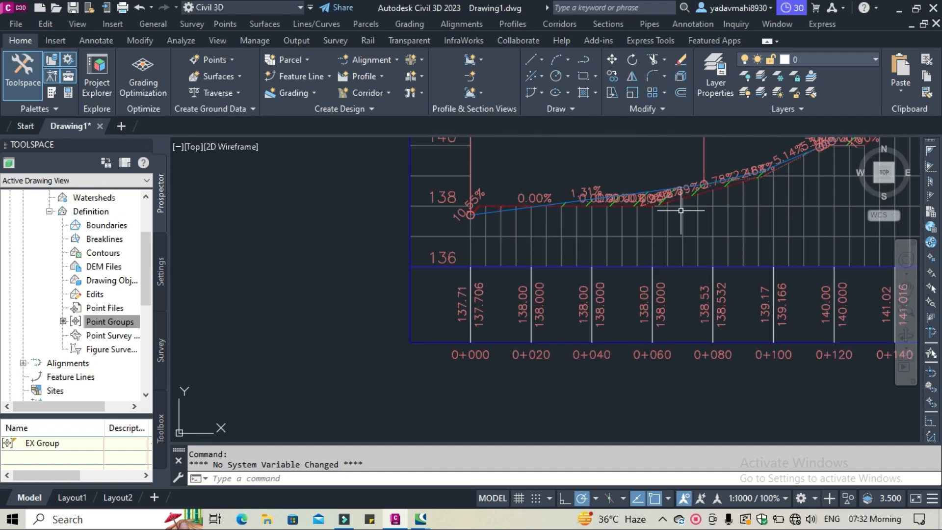
middle_click_drag(681, 210, 123, 386)
scroll(615, 274, "down", 2)
middle_click_drag(730, 277, 320, 429)
scroll(694, 207, "down", 2)
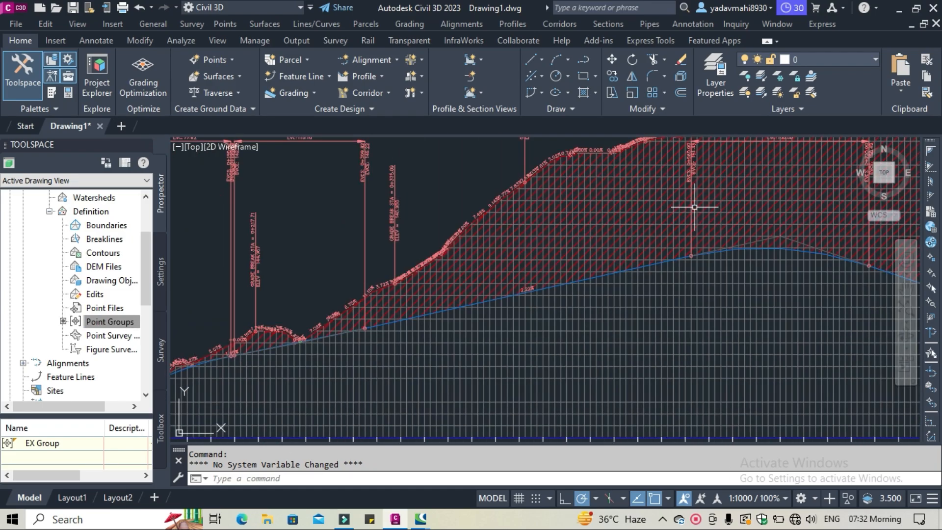
scroll(694, 207, "down", 2)
scroll(647, 266, "up", 2)
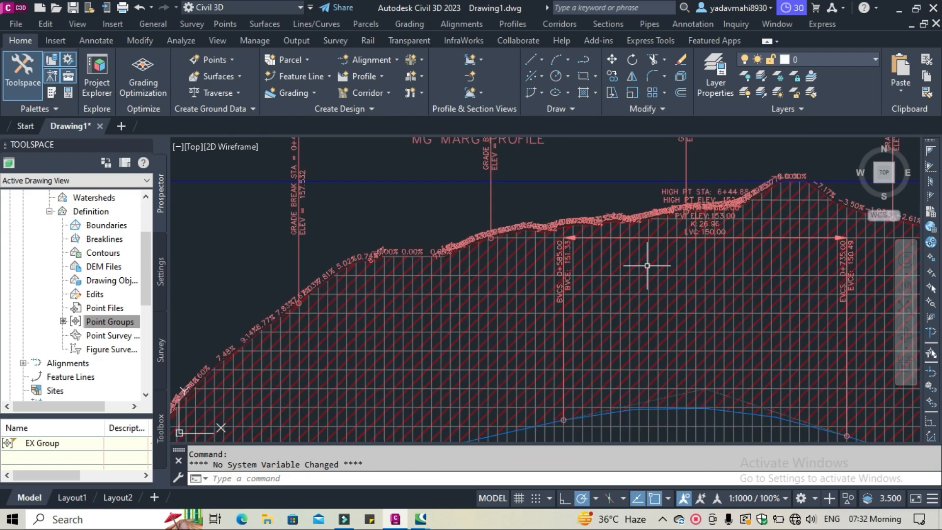
scroll(647, 265, "up", 2)
scroll(647, 265, "down", 8)
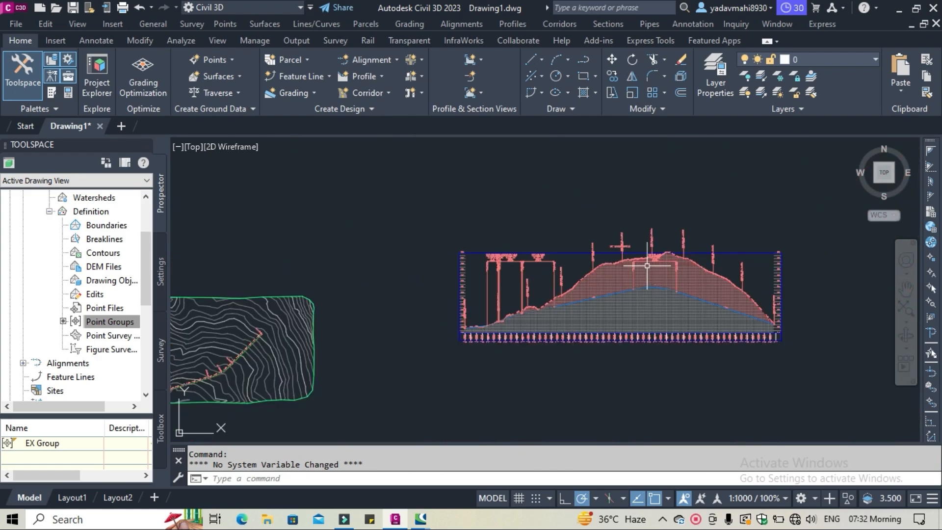
middle_click_drag(646, 265, 596, 236)
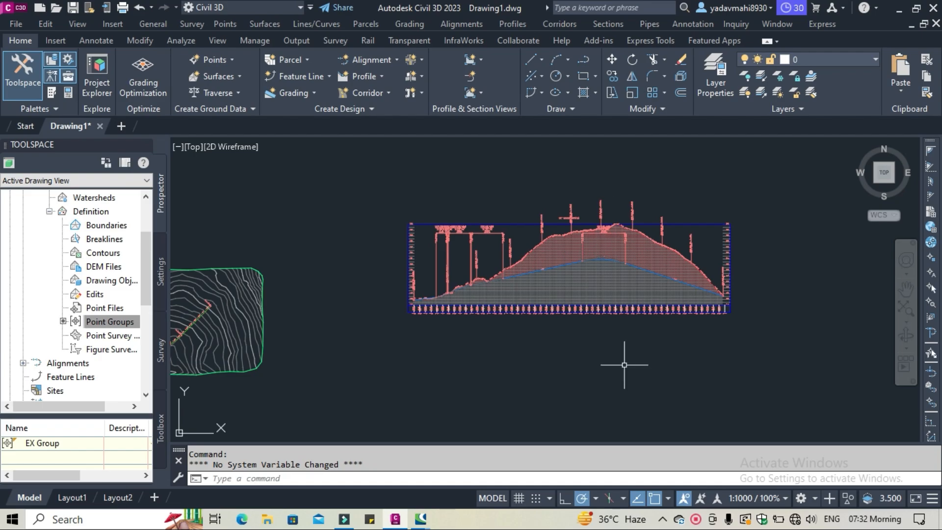
scroll(478, 312, "up", 4)
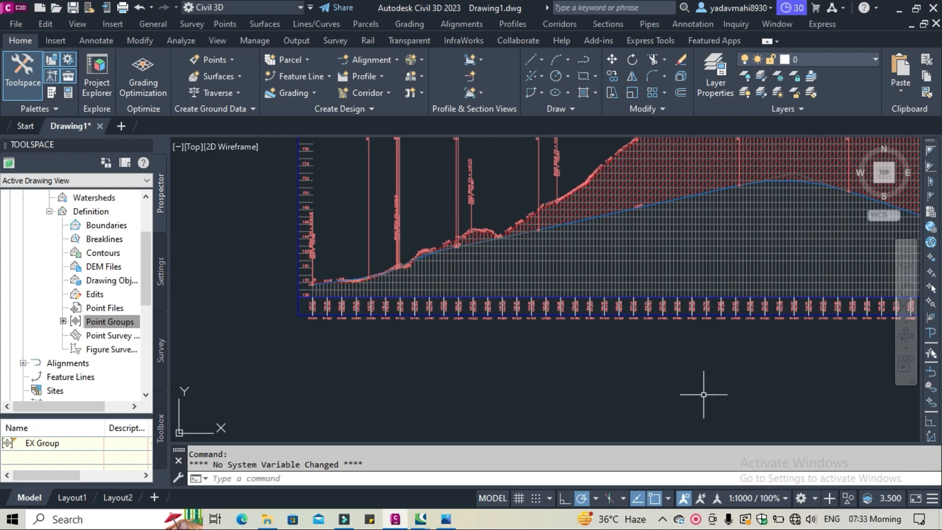
middle_click_drag(654, 382, 368, 426)
scroll(532, 330, "down", 5)
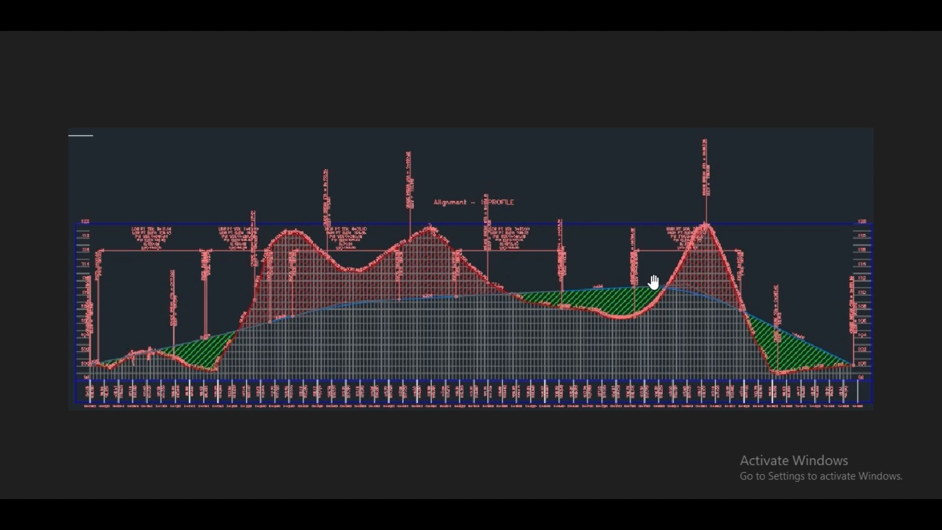
scroll(653, 282, "down", 2)
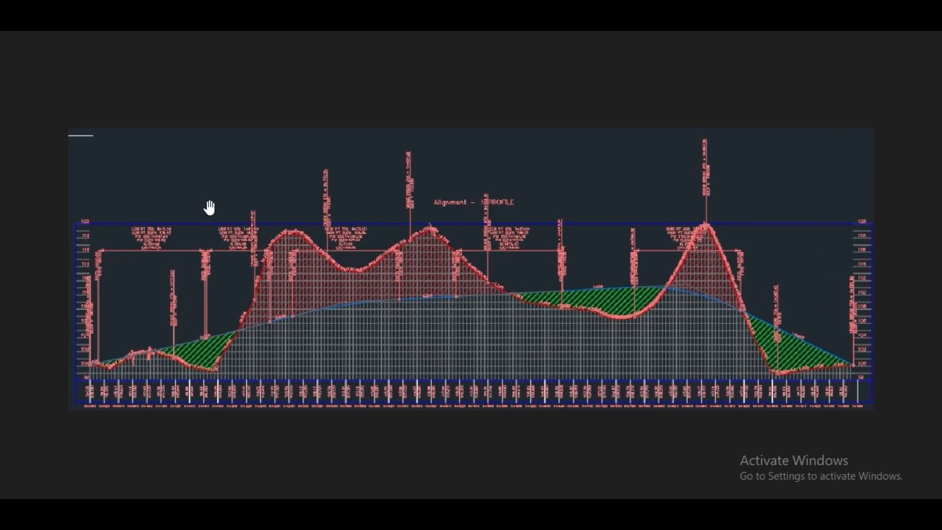